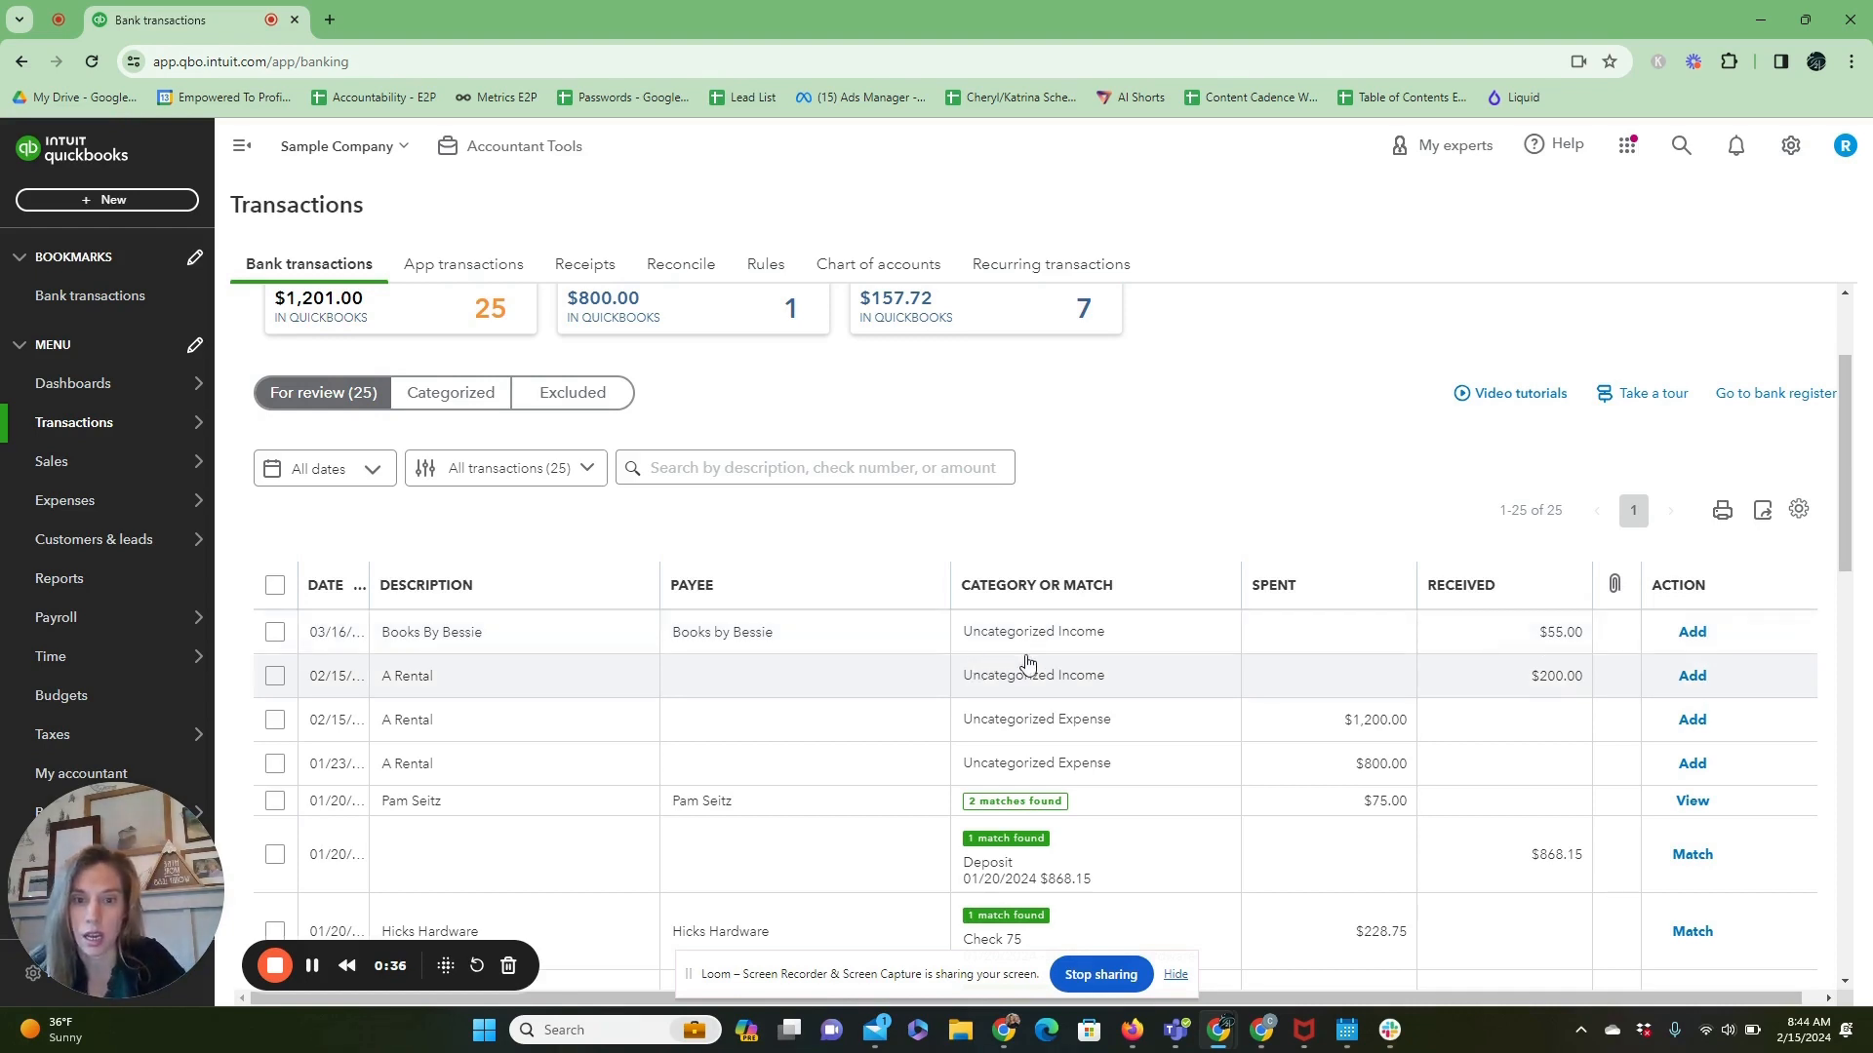
Categorize the $55.00 Books by Bessie deposit to the Services income account and add it to the books.
{"action": "left_click", "coordinate": [1070, 657]}
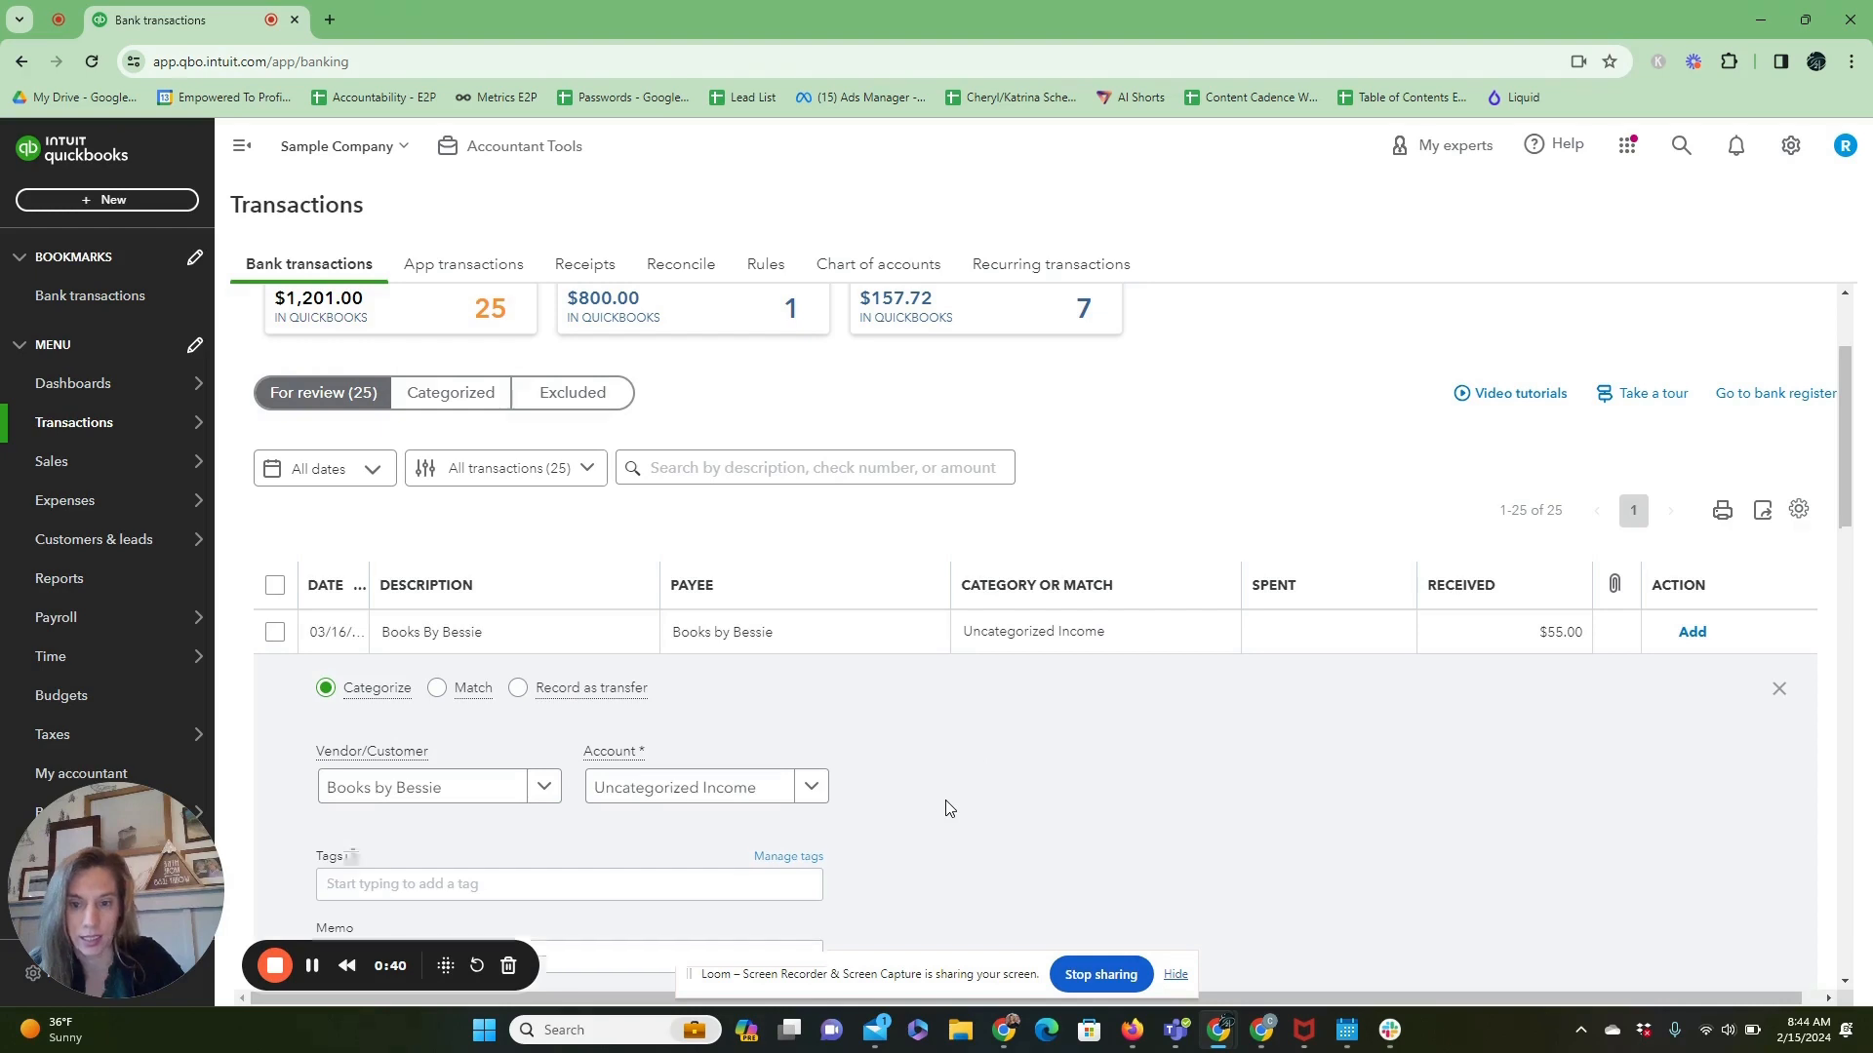
{"action": "scroll", "coordinate": [948, 808], "scroll_direction": "down", "scroll_amount": 1}
{"action": "left_click", "coordinate": [780, 678]}
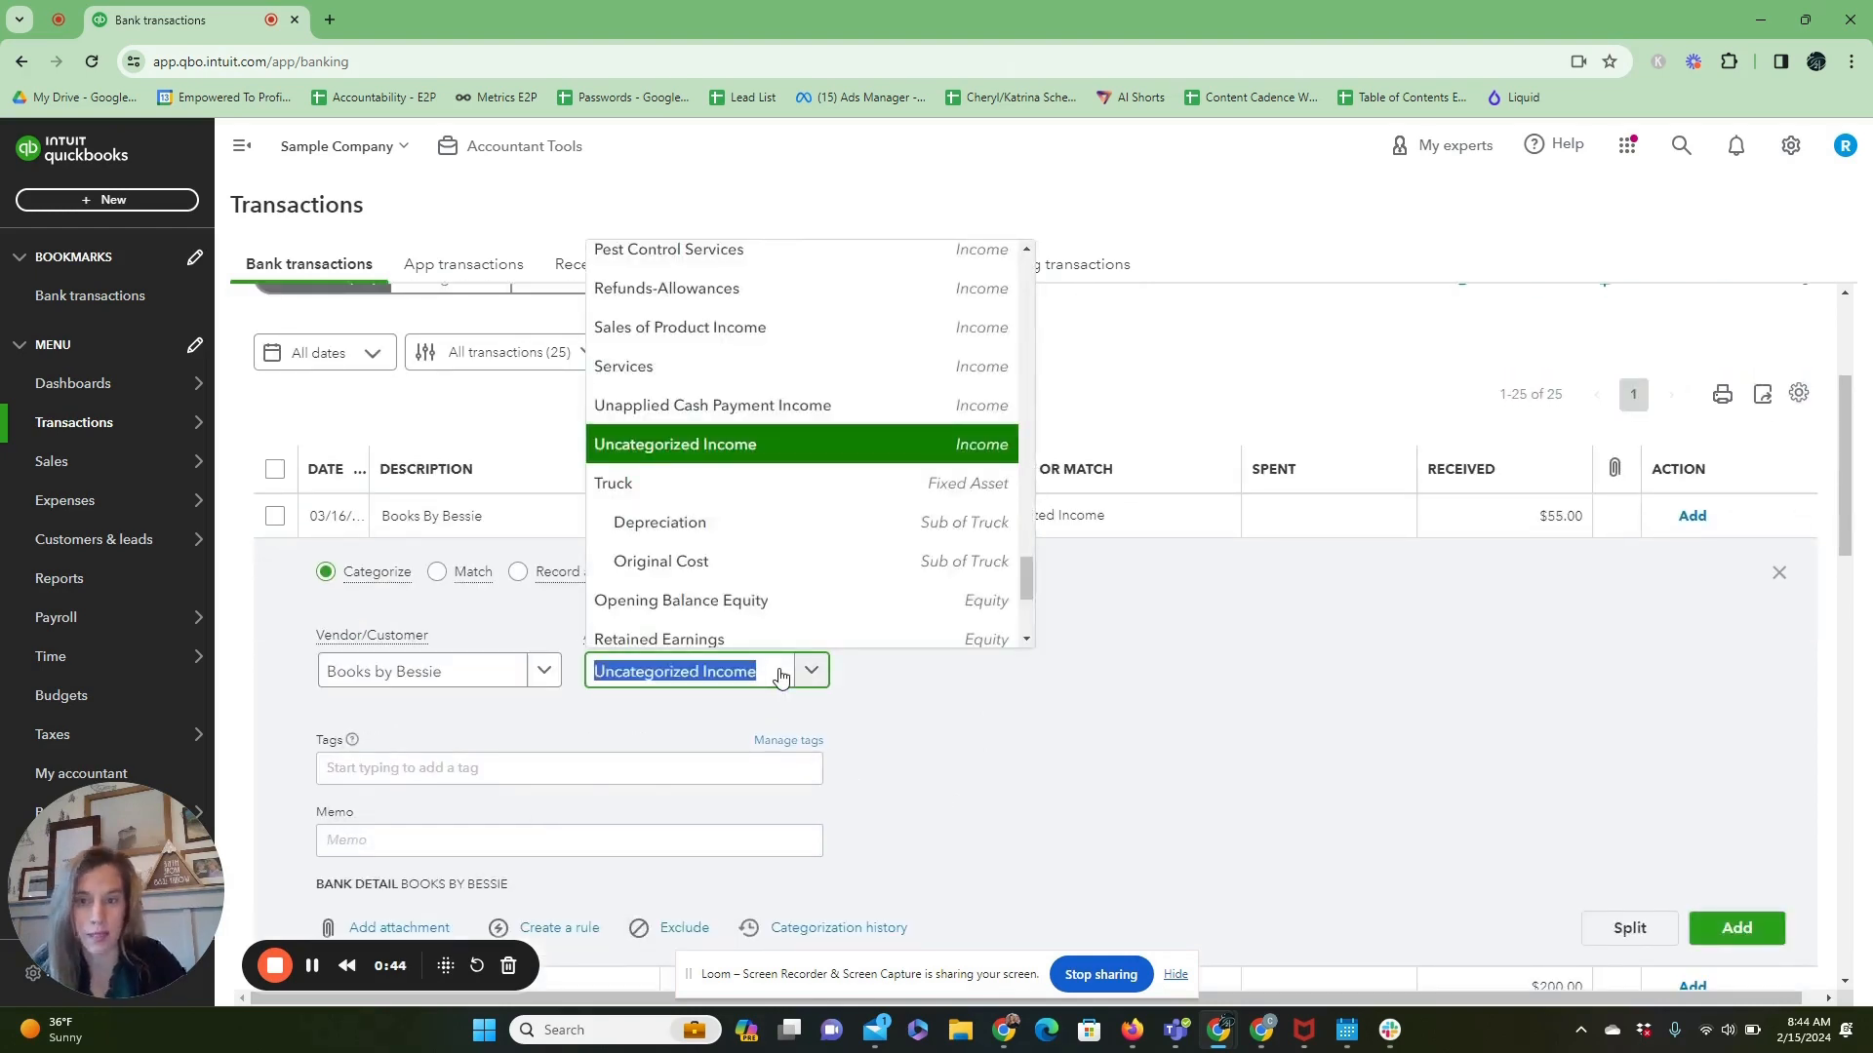
{"action": "left_click", "coordinate": [753, 368]}
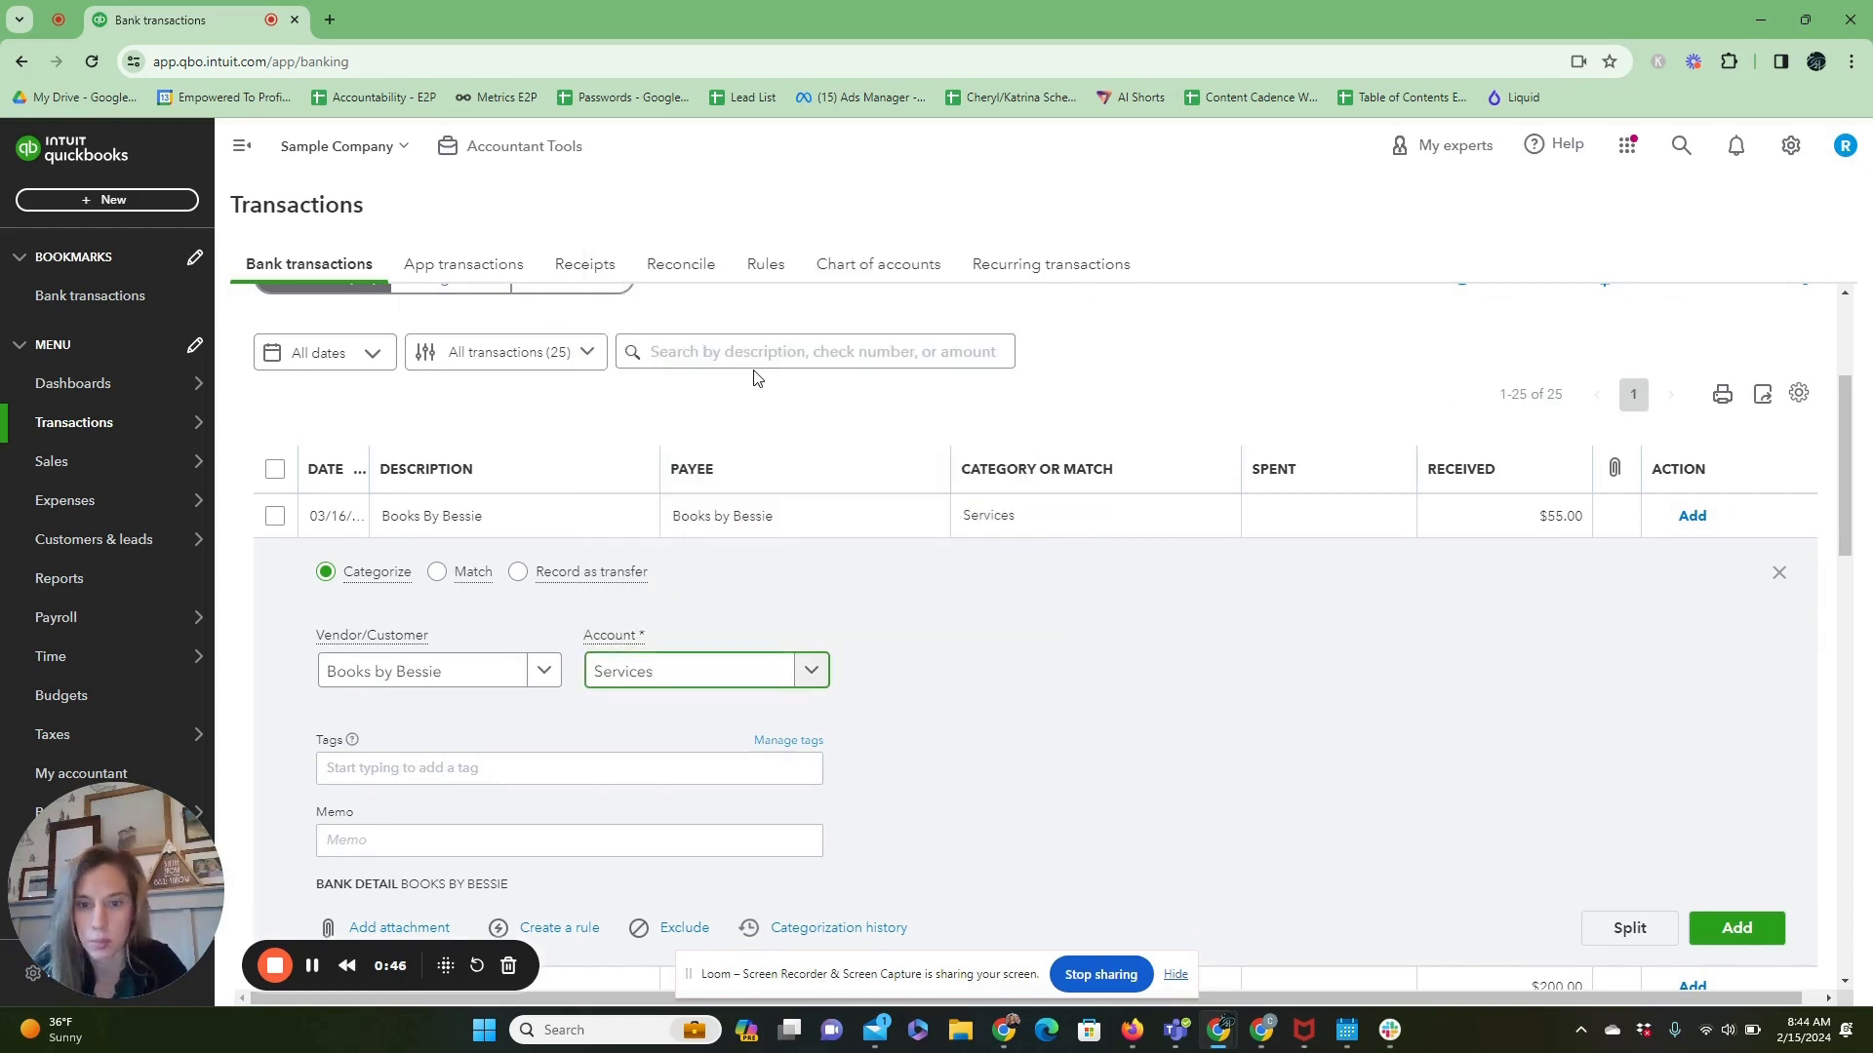
{"action": "left_click", "coordinate": [1738, 932]}
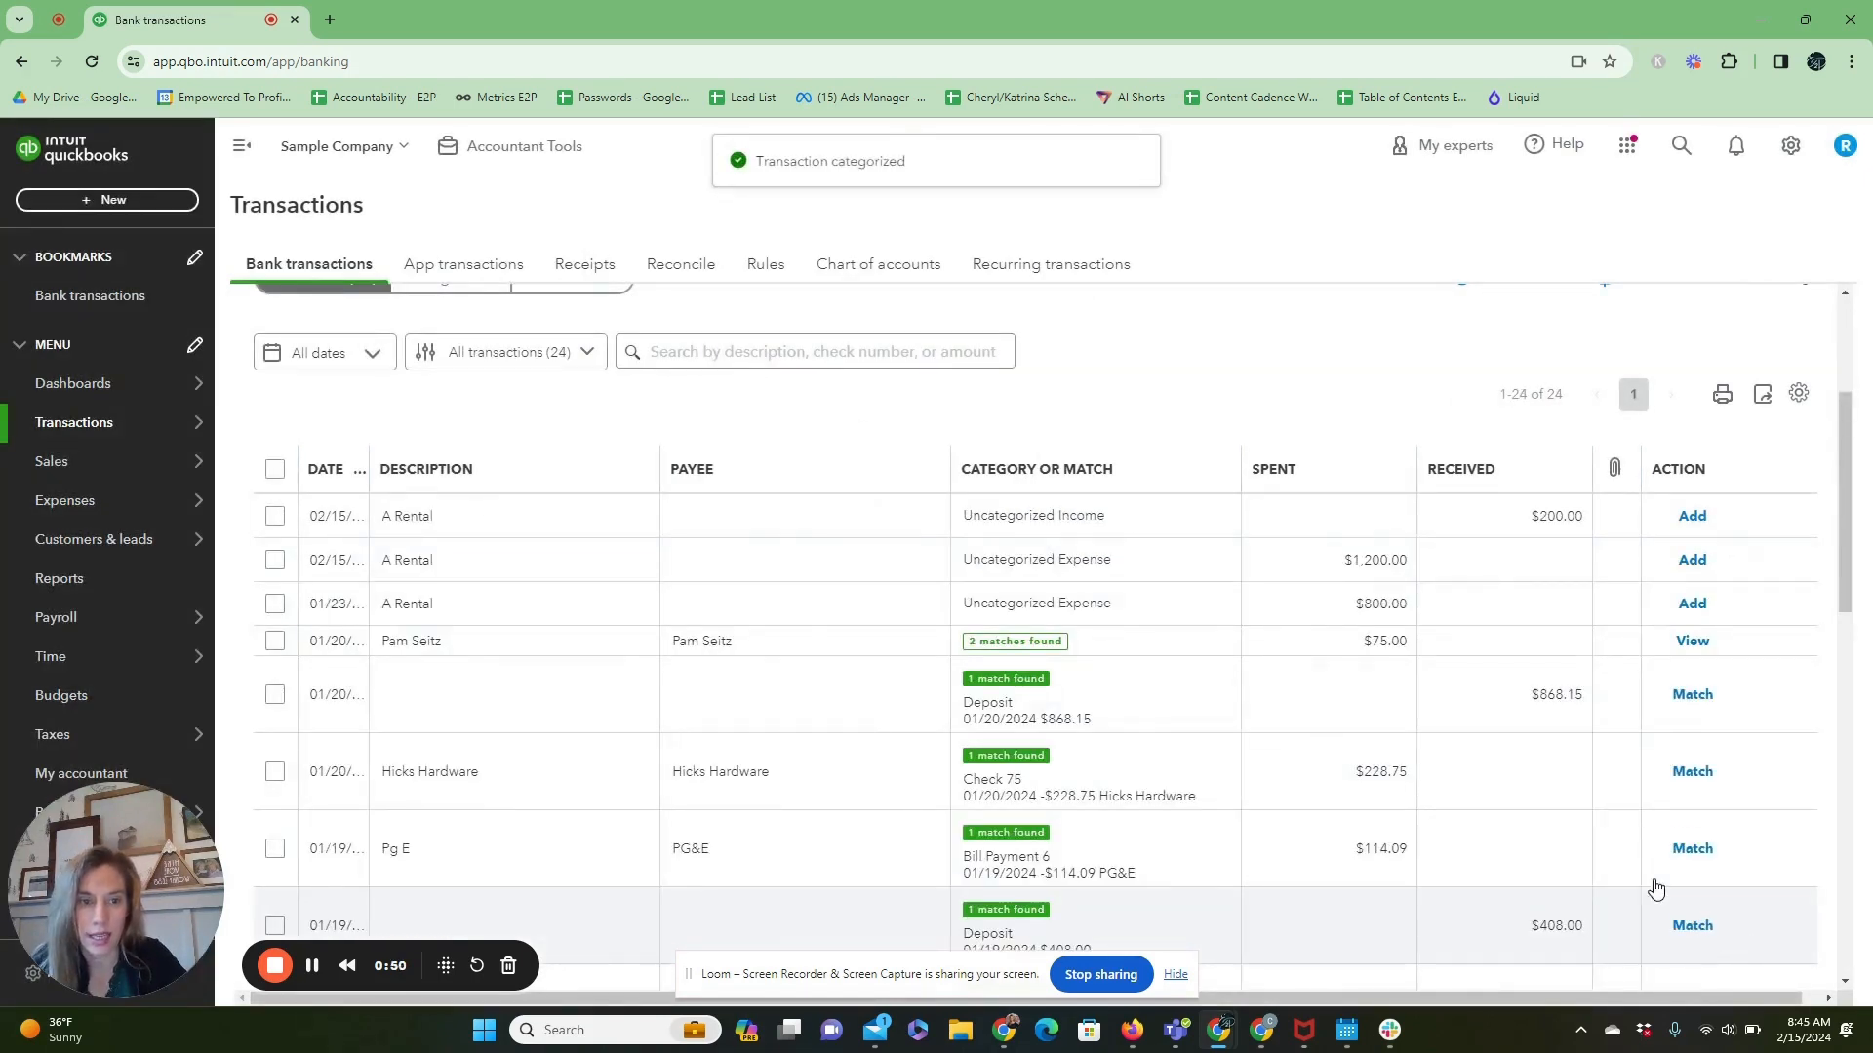
Create a new vendor named A Rental and assign it as payee of the $1,200.00 A Rental expense.
{"action": "left_click", "coordinate": [1049, 575]}
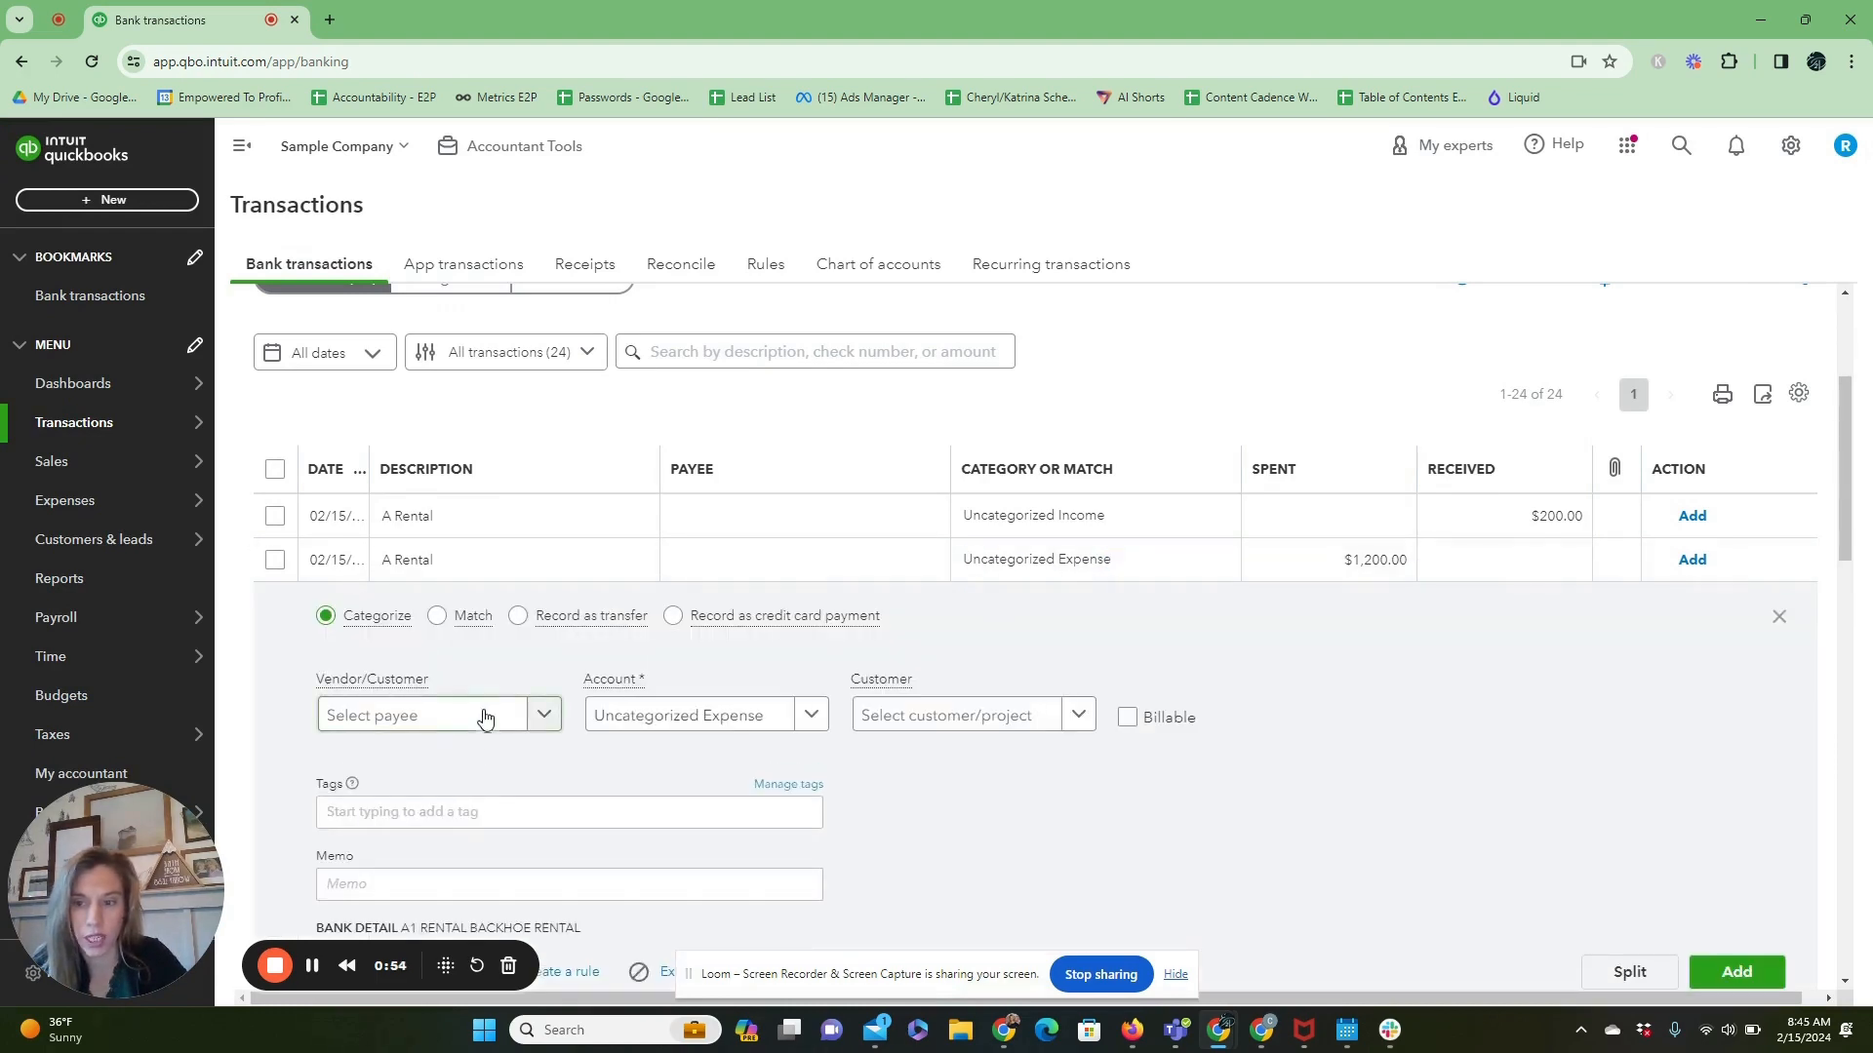
{"action": "left_click", "coordinate": [485, 717]}
{"action": "type", "text": "A r"}
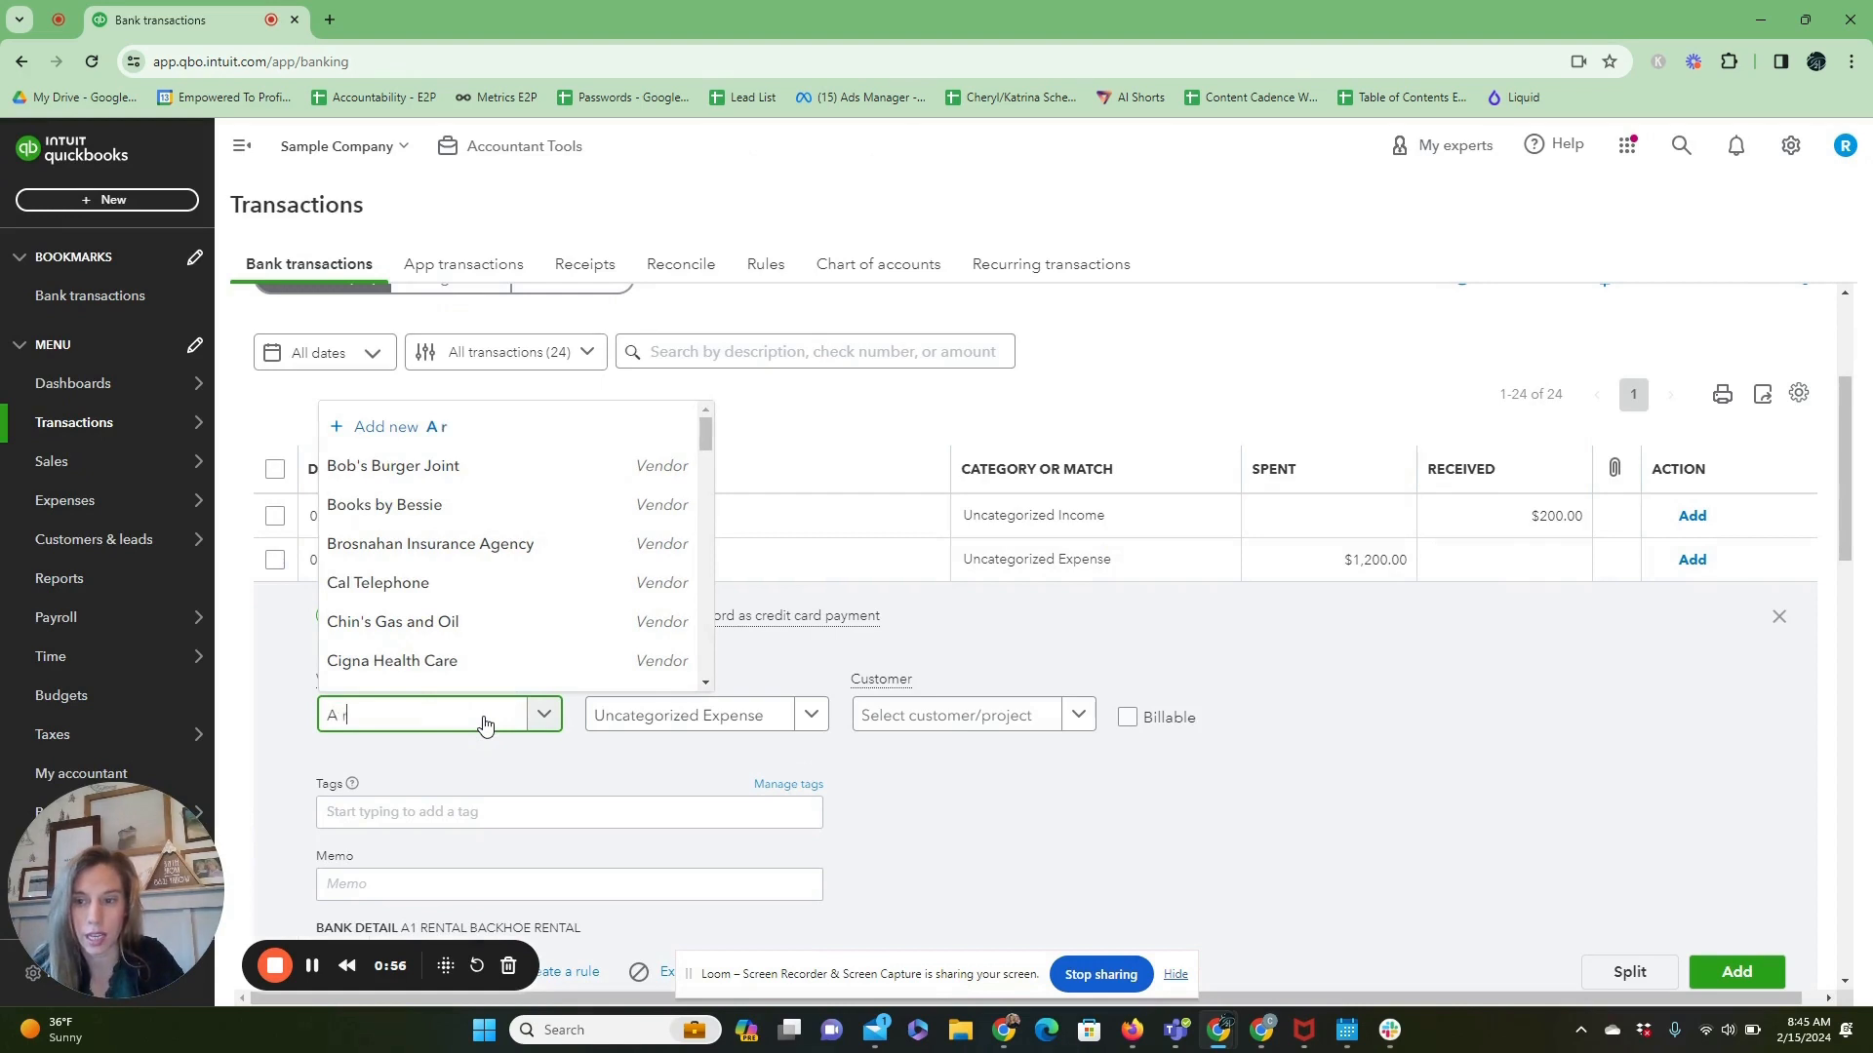
{"action": "type", "text": "ental"}
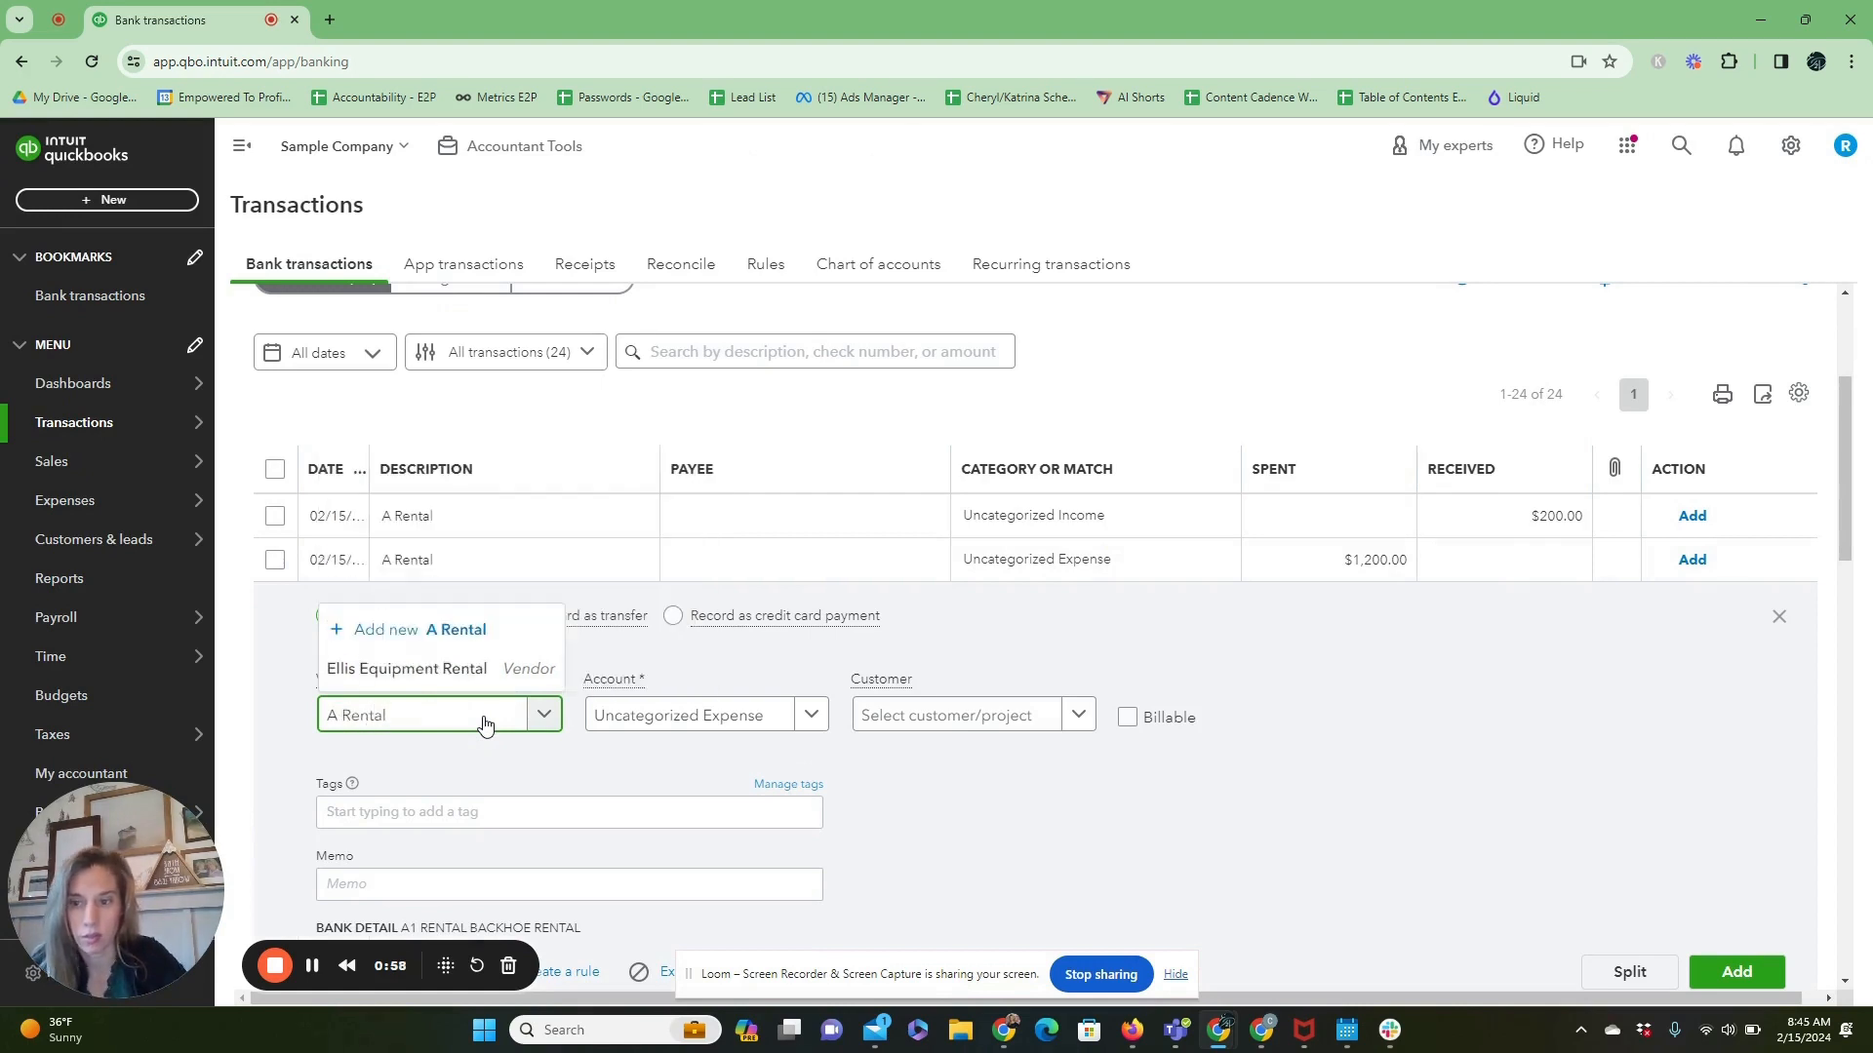
{"action": "left_click", "coordinate": [455, 631]}
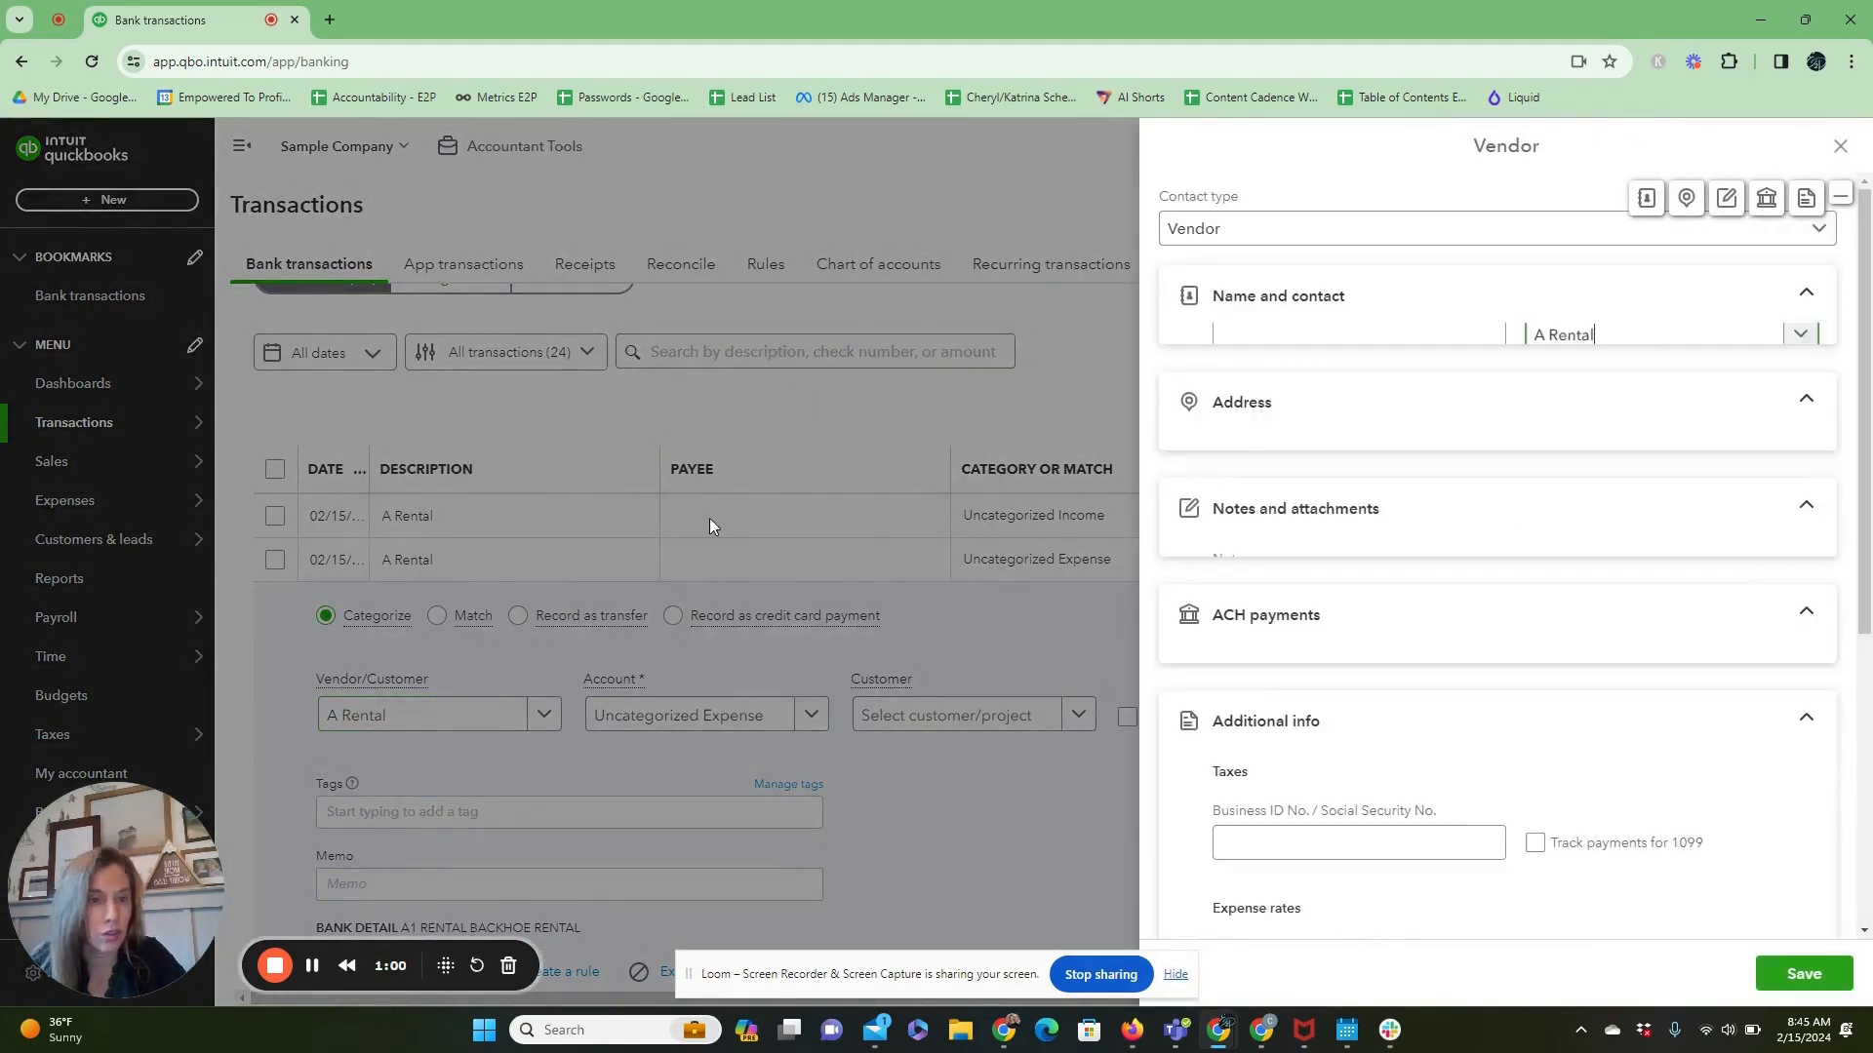
{"action": "left_click", "coordinate": [1799, 987]}
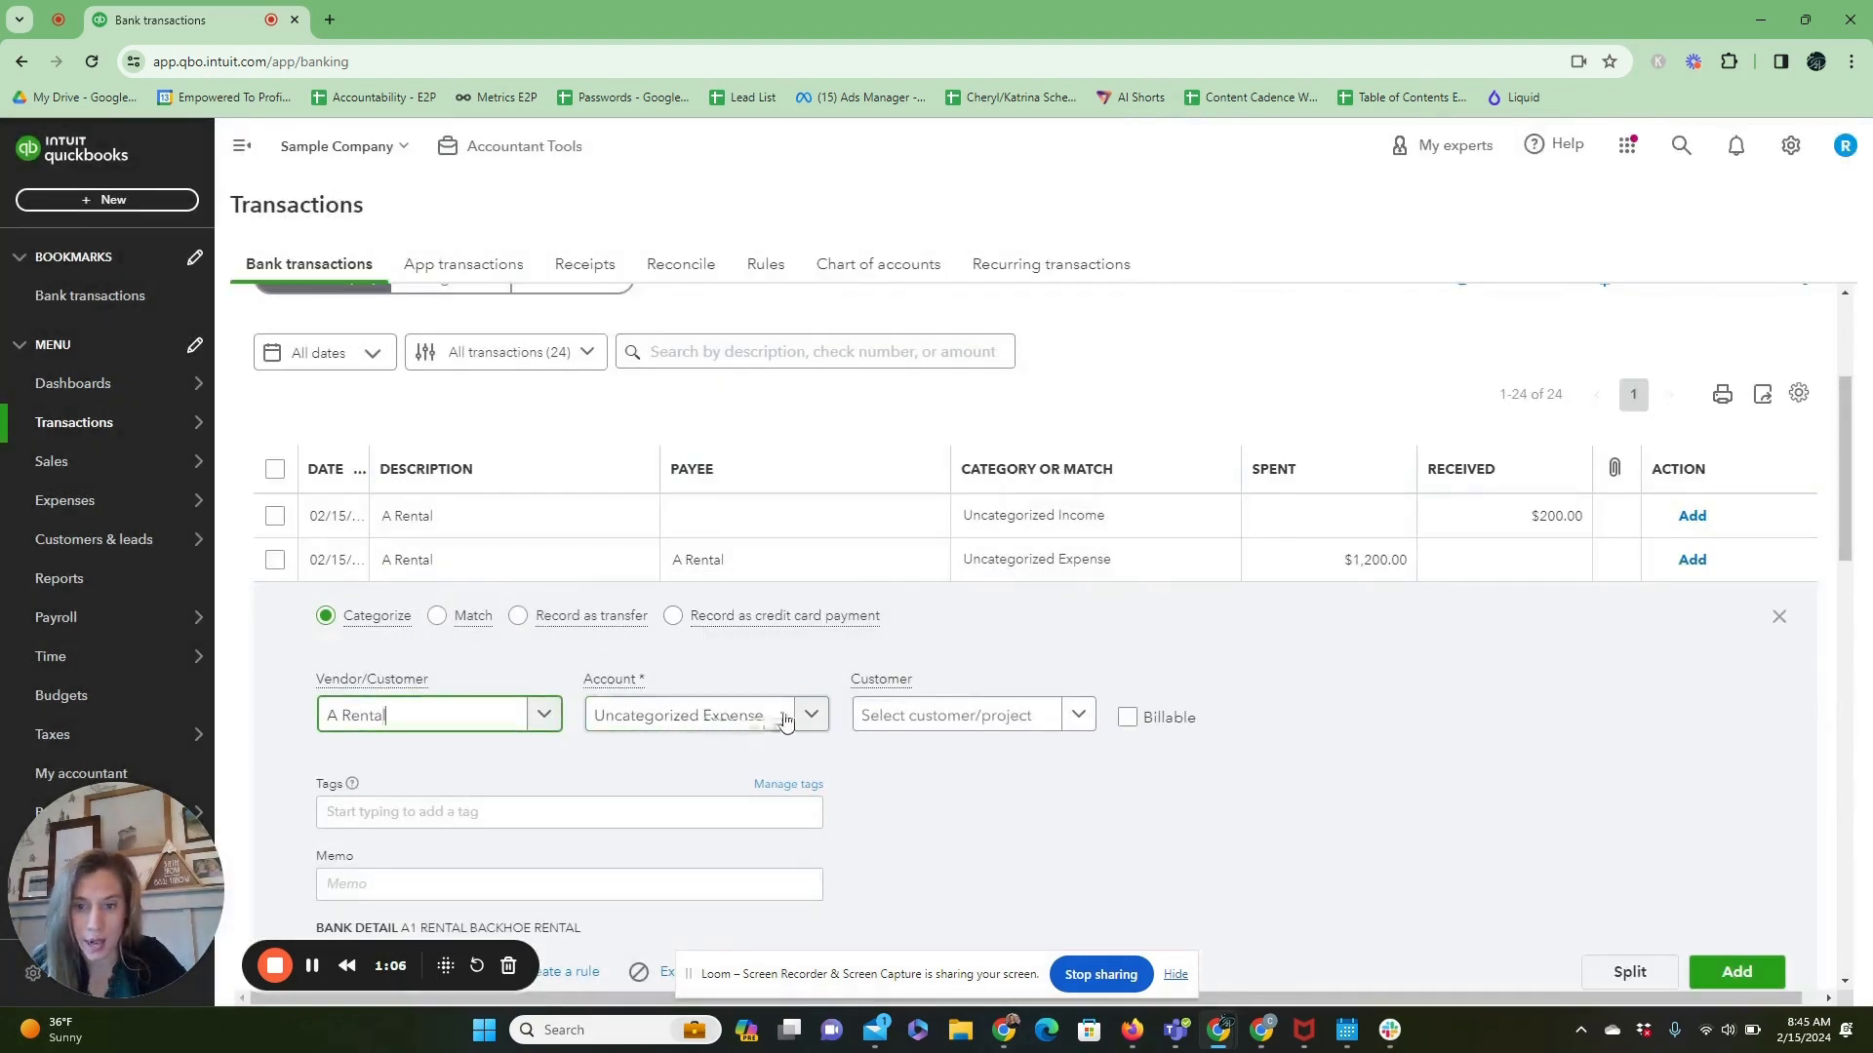
Categorize the $1,200.00 A Rental expense as Rent or Lease and add it to the books.
{"action": "left_click", "coordinate": [778, 722]}
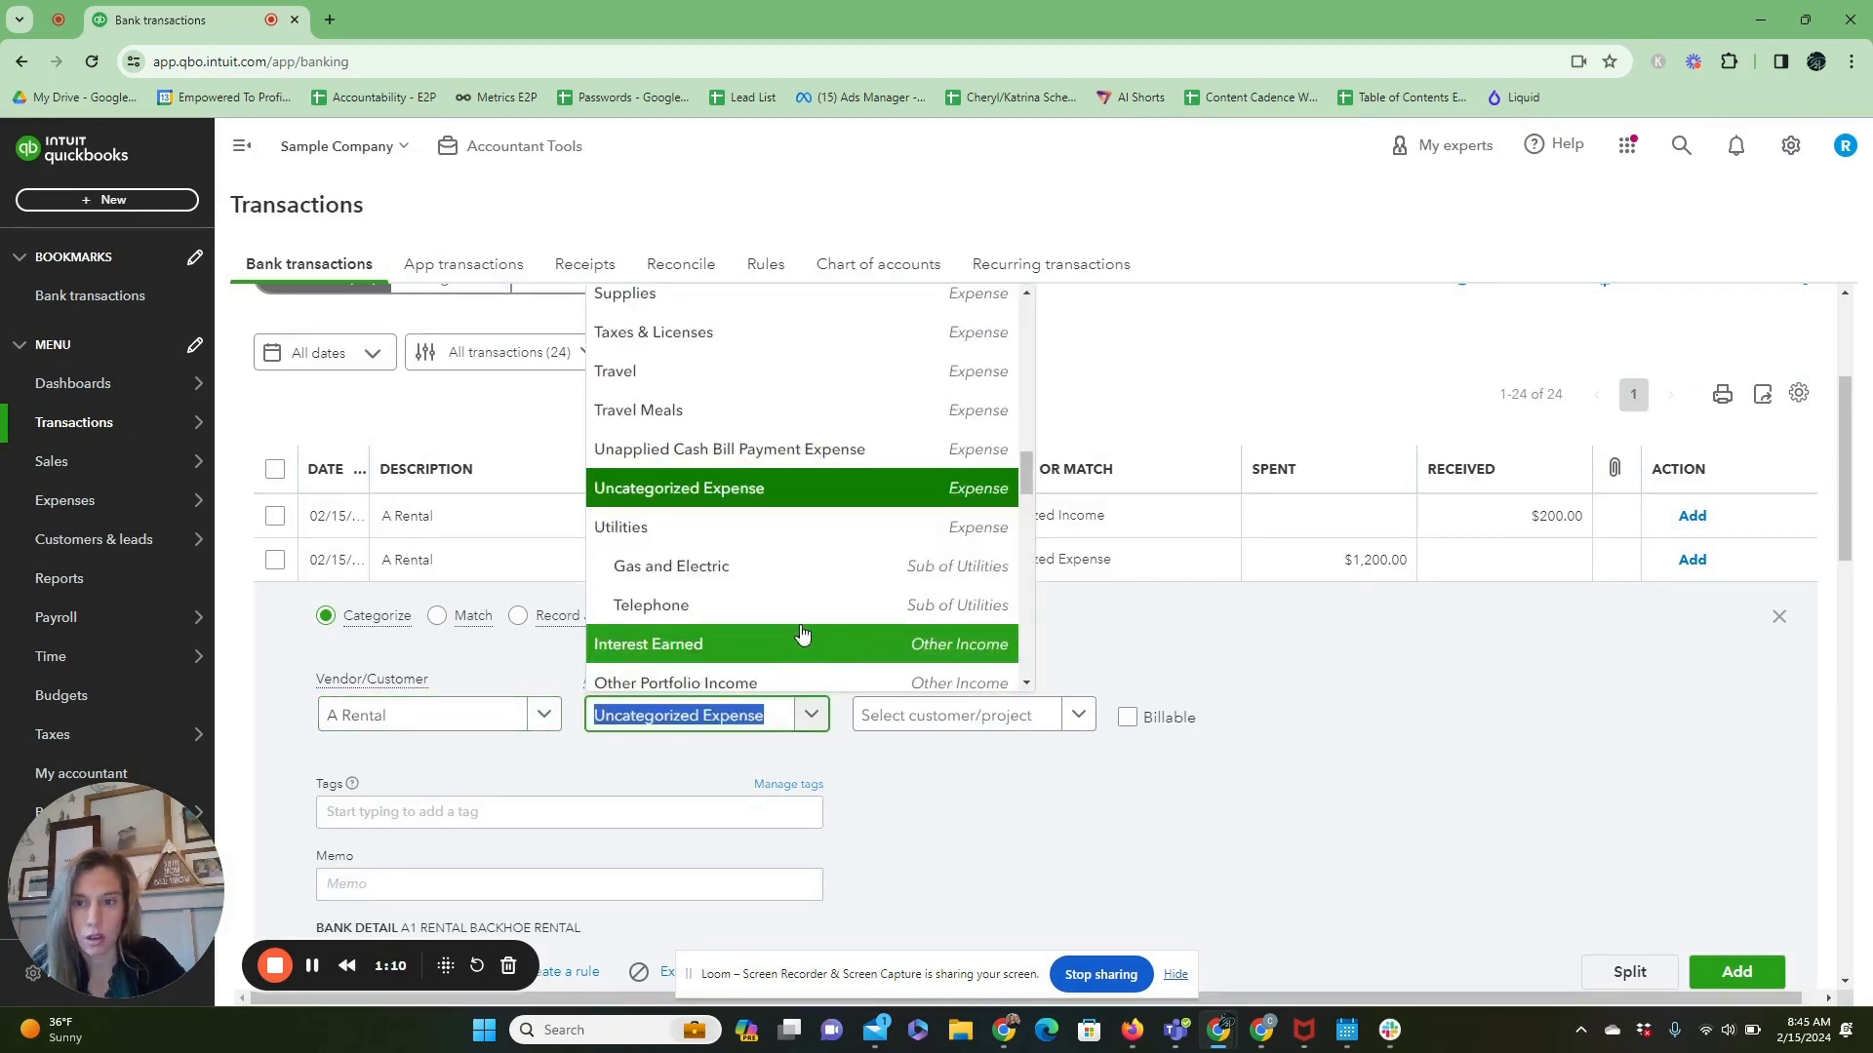
{"action": "scroll", "coordinate": [807, 524], "scroll_direction": "up", "scroll_amount": 2}
{"action": "scroll", "coordinate": [807, 525], "scroll_direction": "up", "scroll_amount": 1}
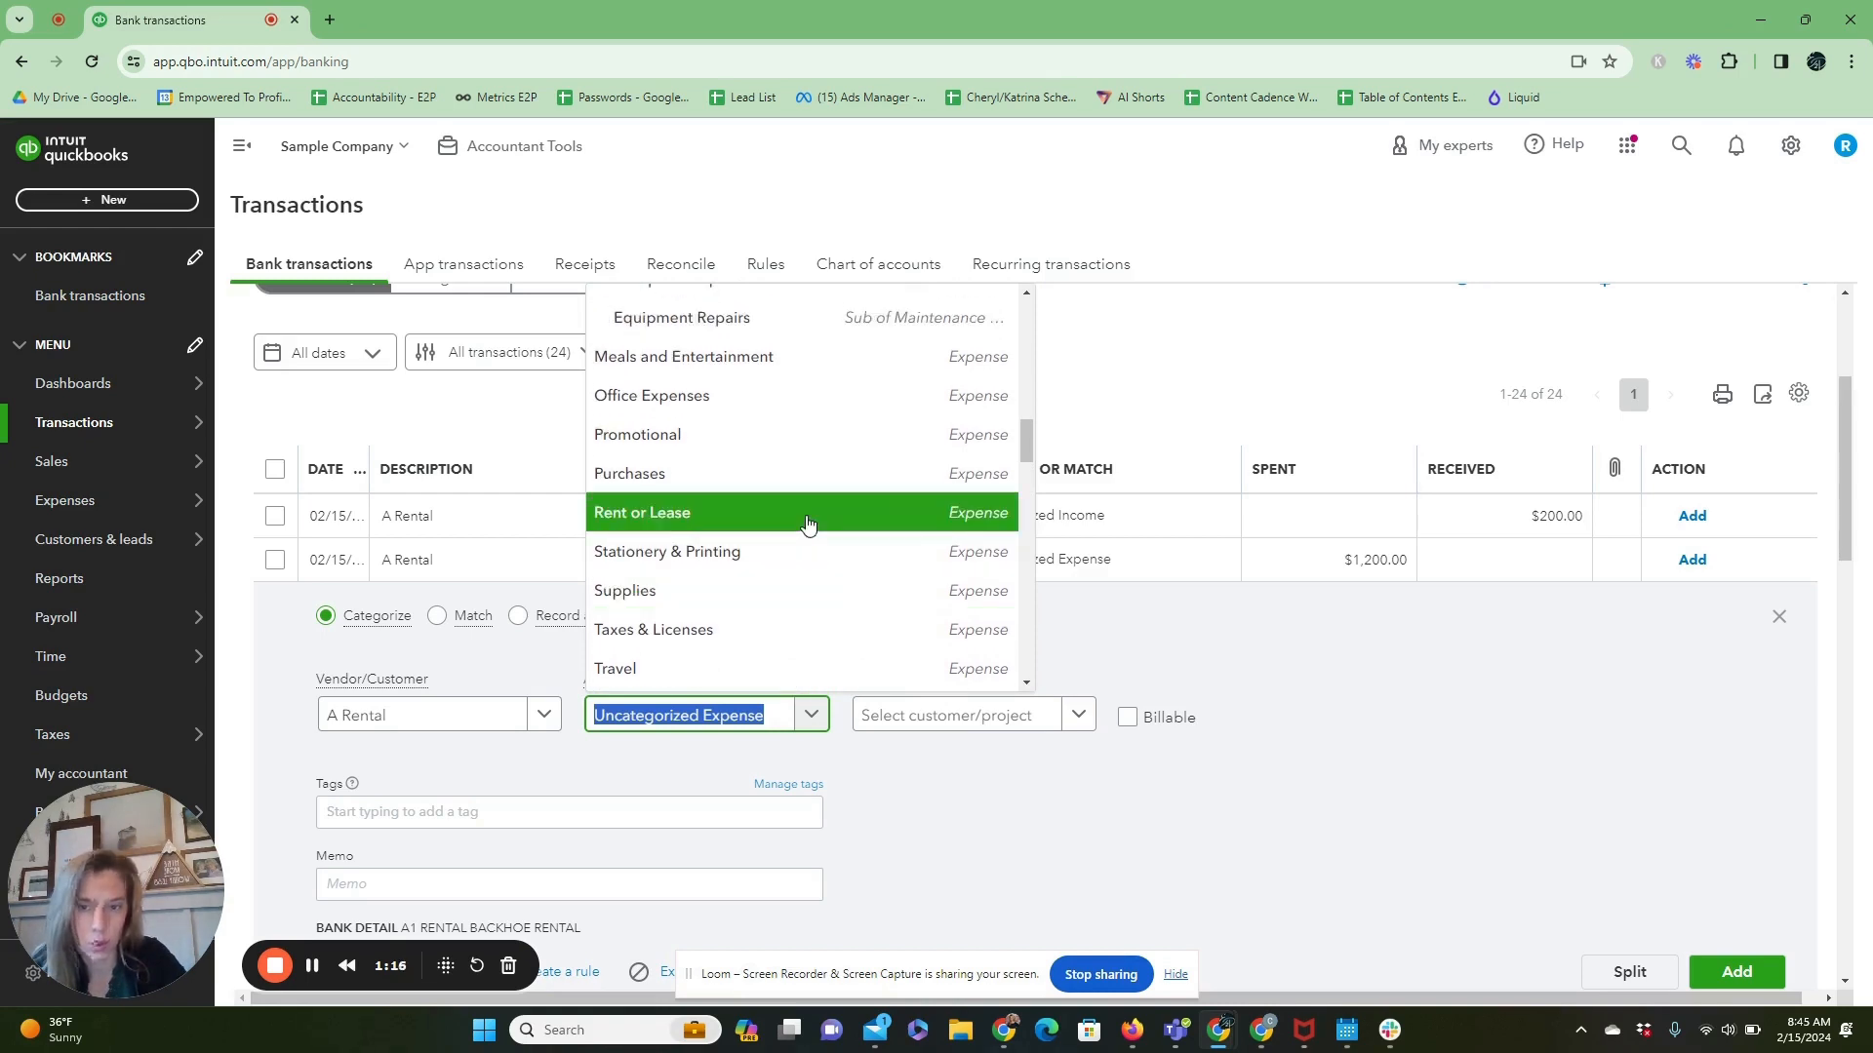
{"action": "left_click", "coordinate": [807, 525]}
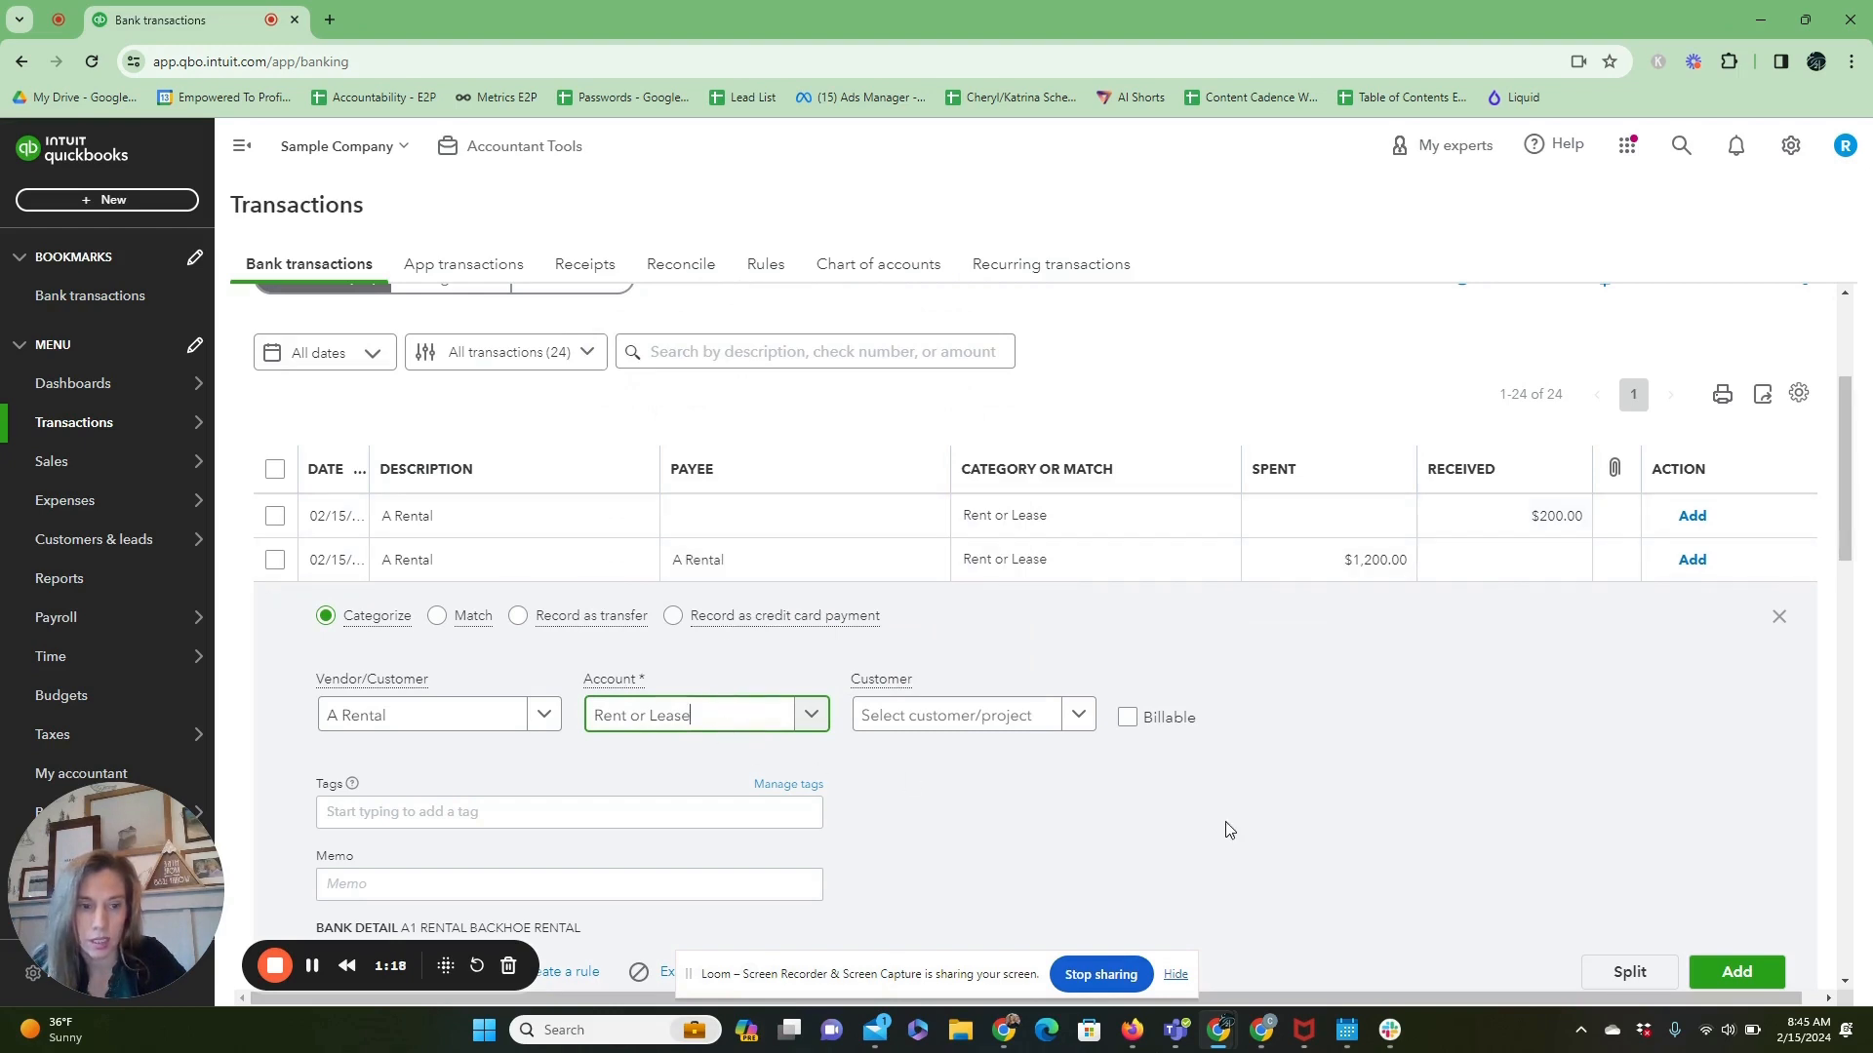
{"action": "left_click", "coordinate": [1736, 973]}
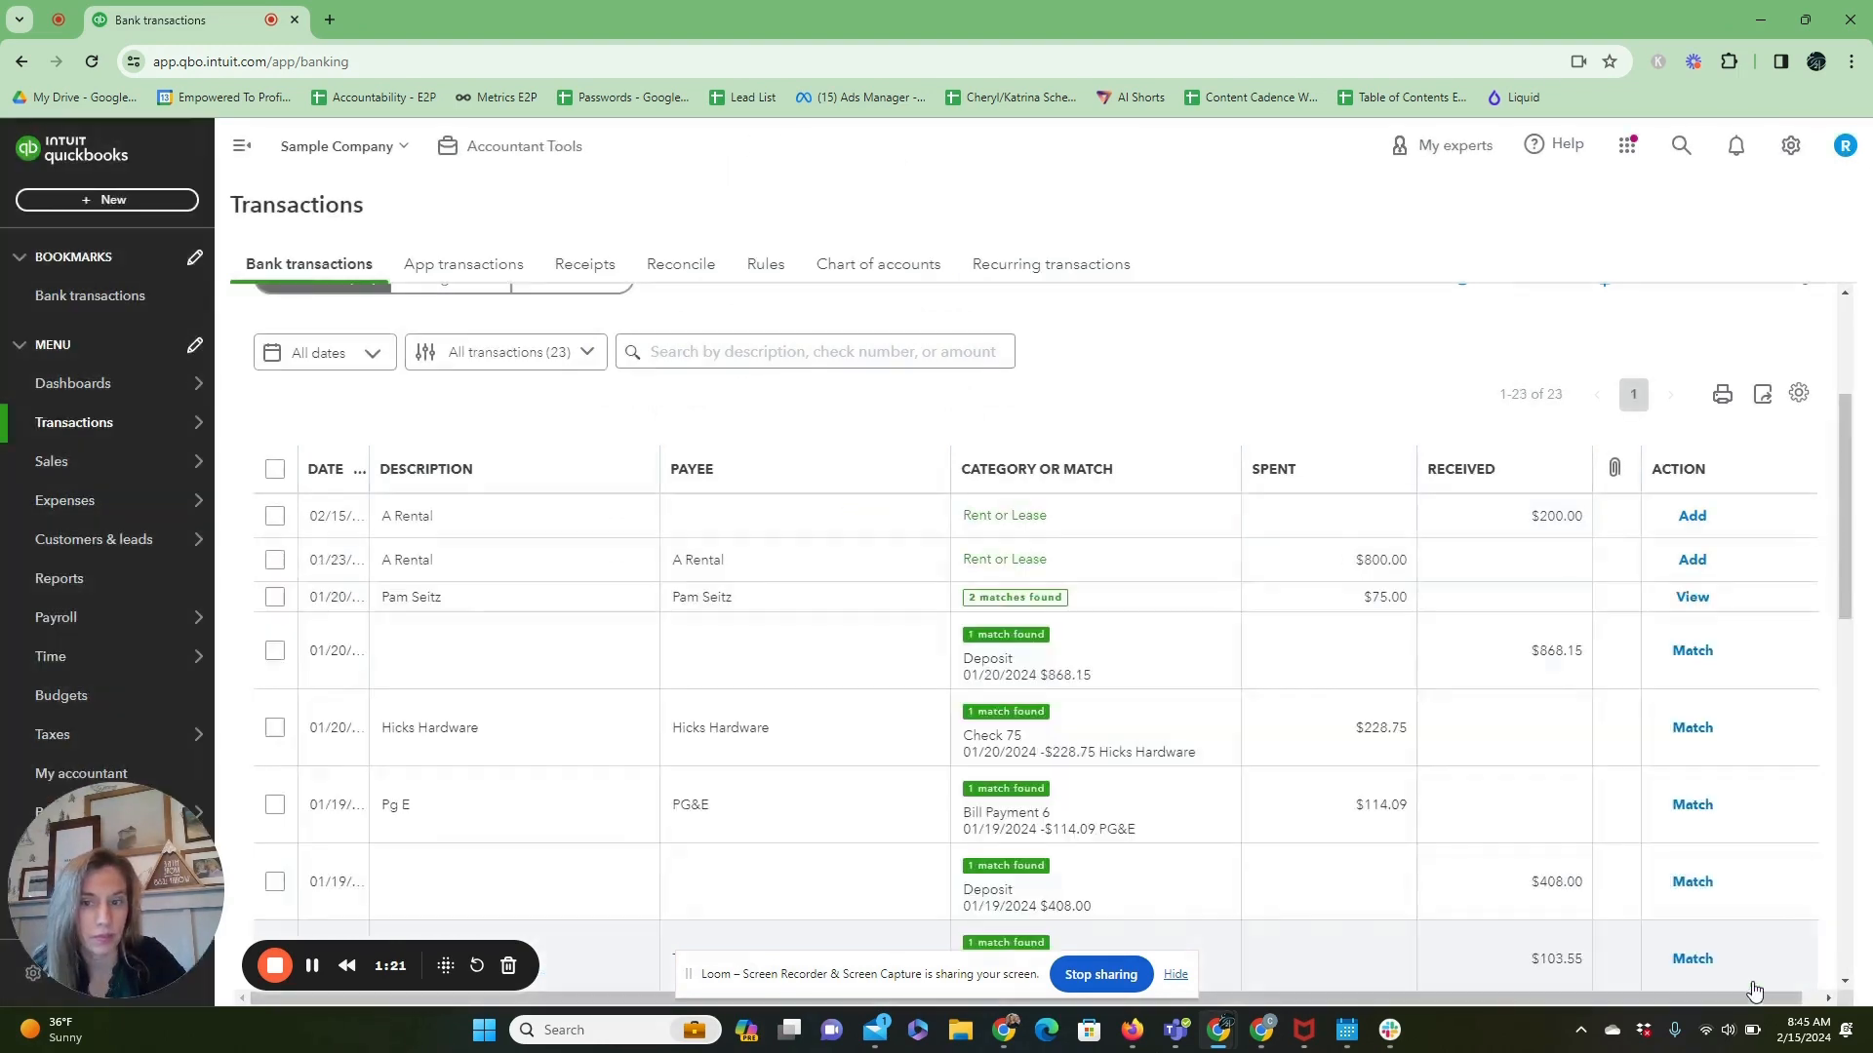
Open the uncategorized $24.38 Hicks Hardware expense and start splitting it.
{"action": "scroll", "coordinate": [1511, 917], "scroll_direction": "down", "scroll_amount": 1}
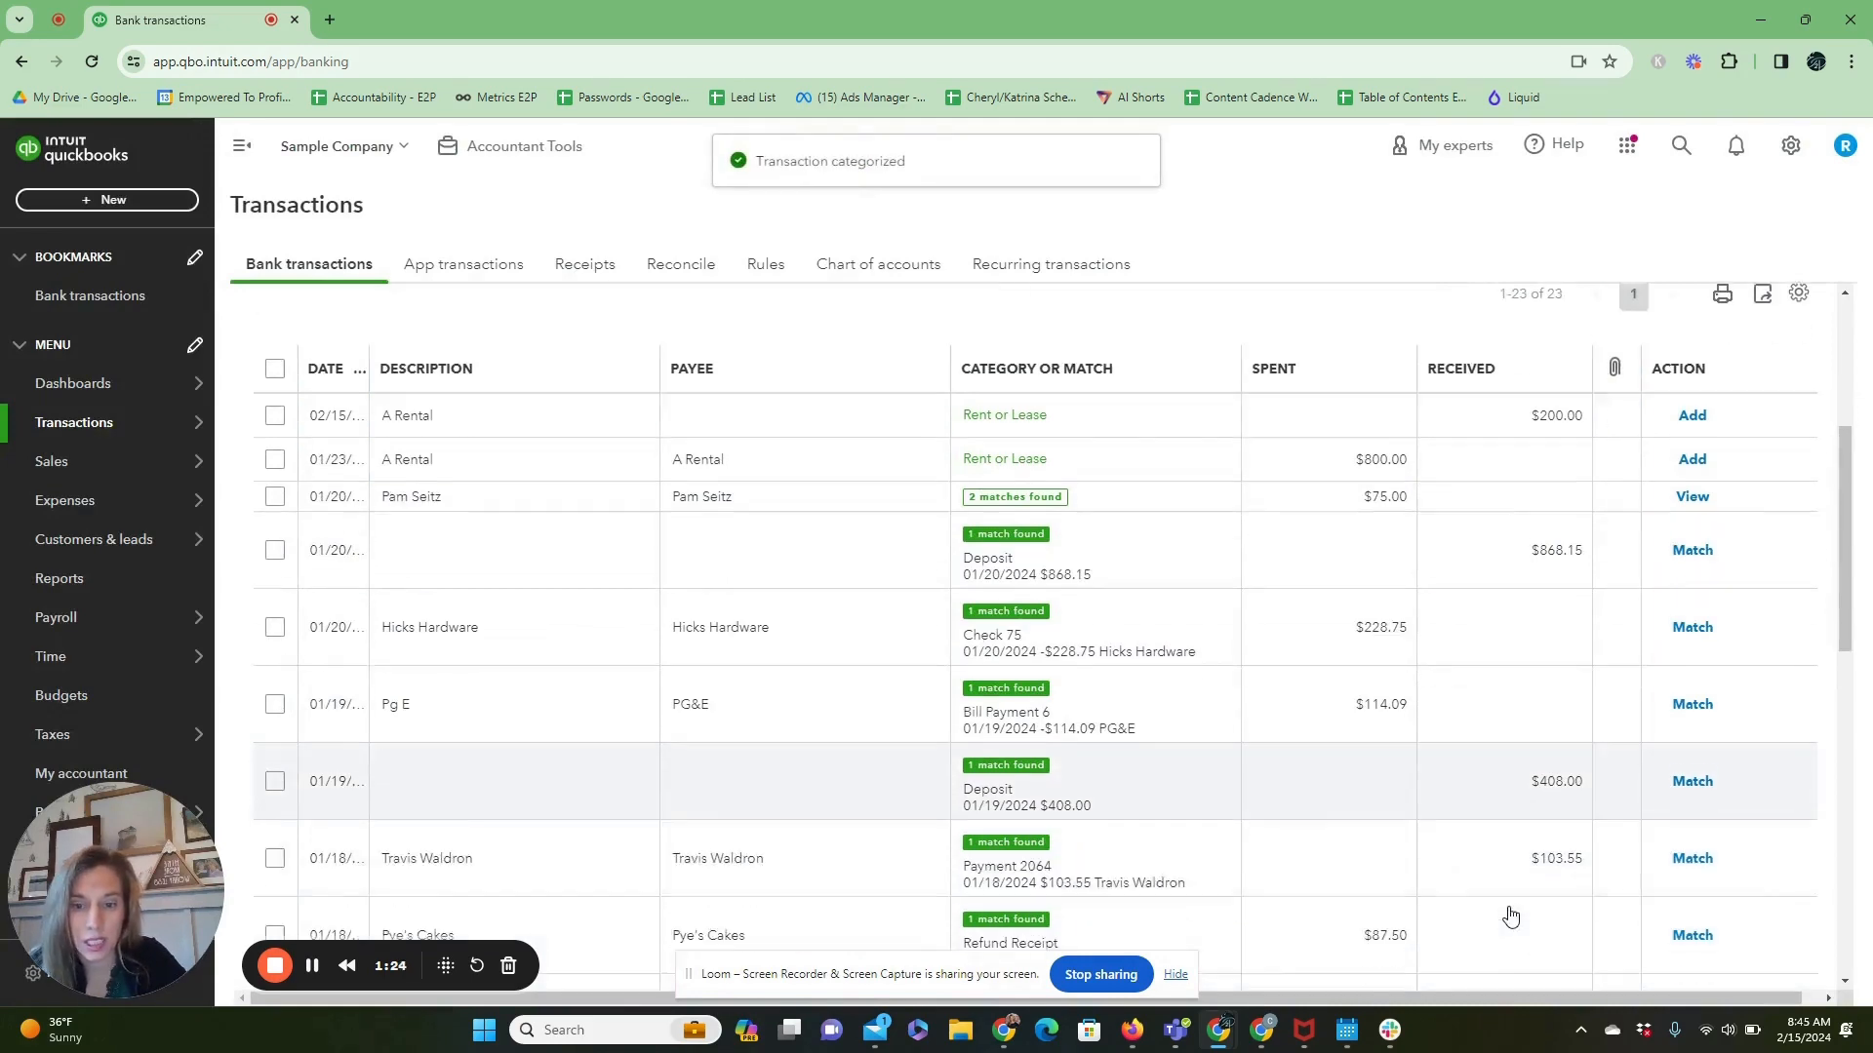
{"action": "scroll", "coordinate": [1510, 914], "scroll_direction": "down", "scroll_amount": 10}
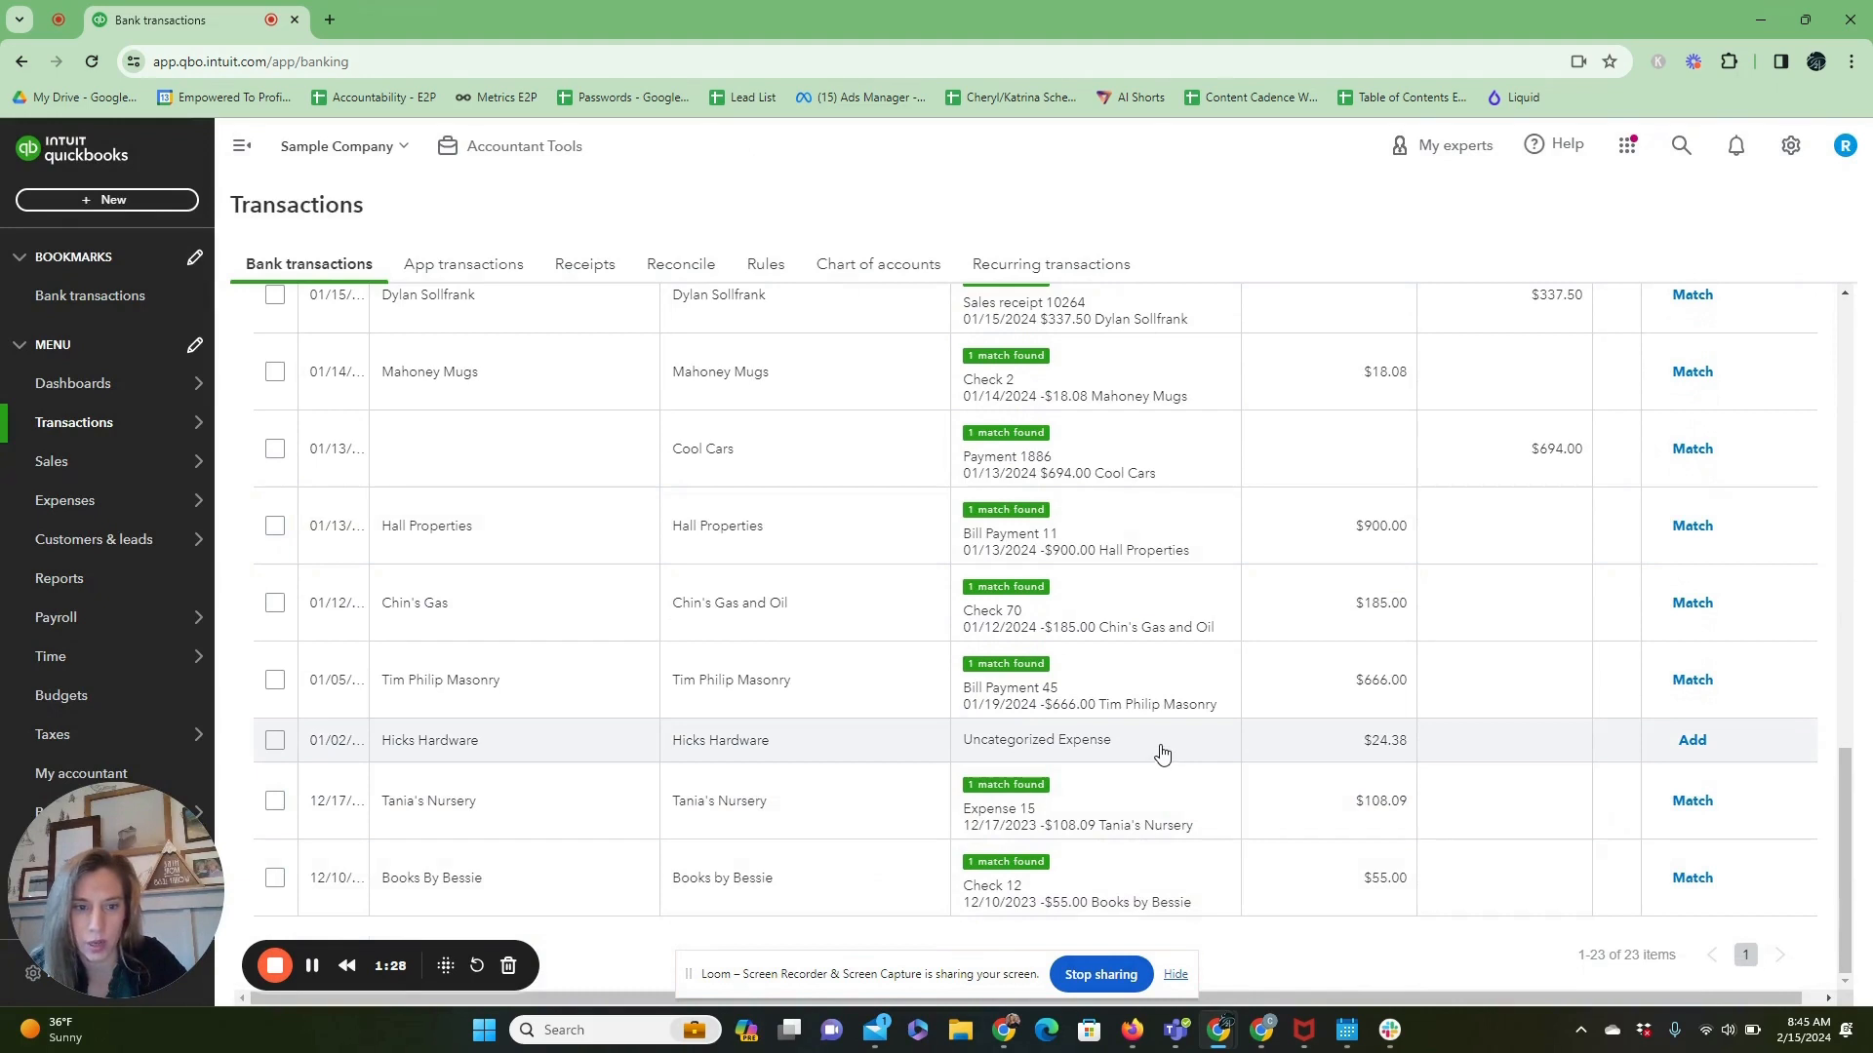
{"action": "left_click", "coordinate": [1160, 752]}
{"action": "scroll", "coordinate": [680, 850], "scroll_direction": "down", "scroll_amount": 2}
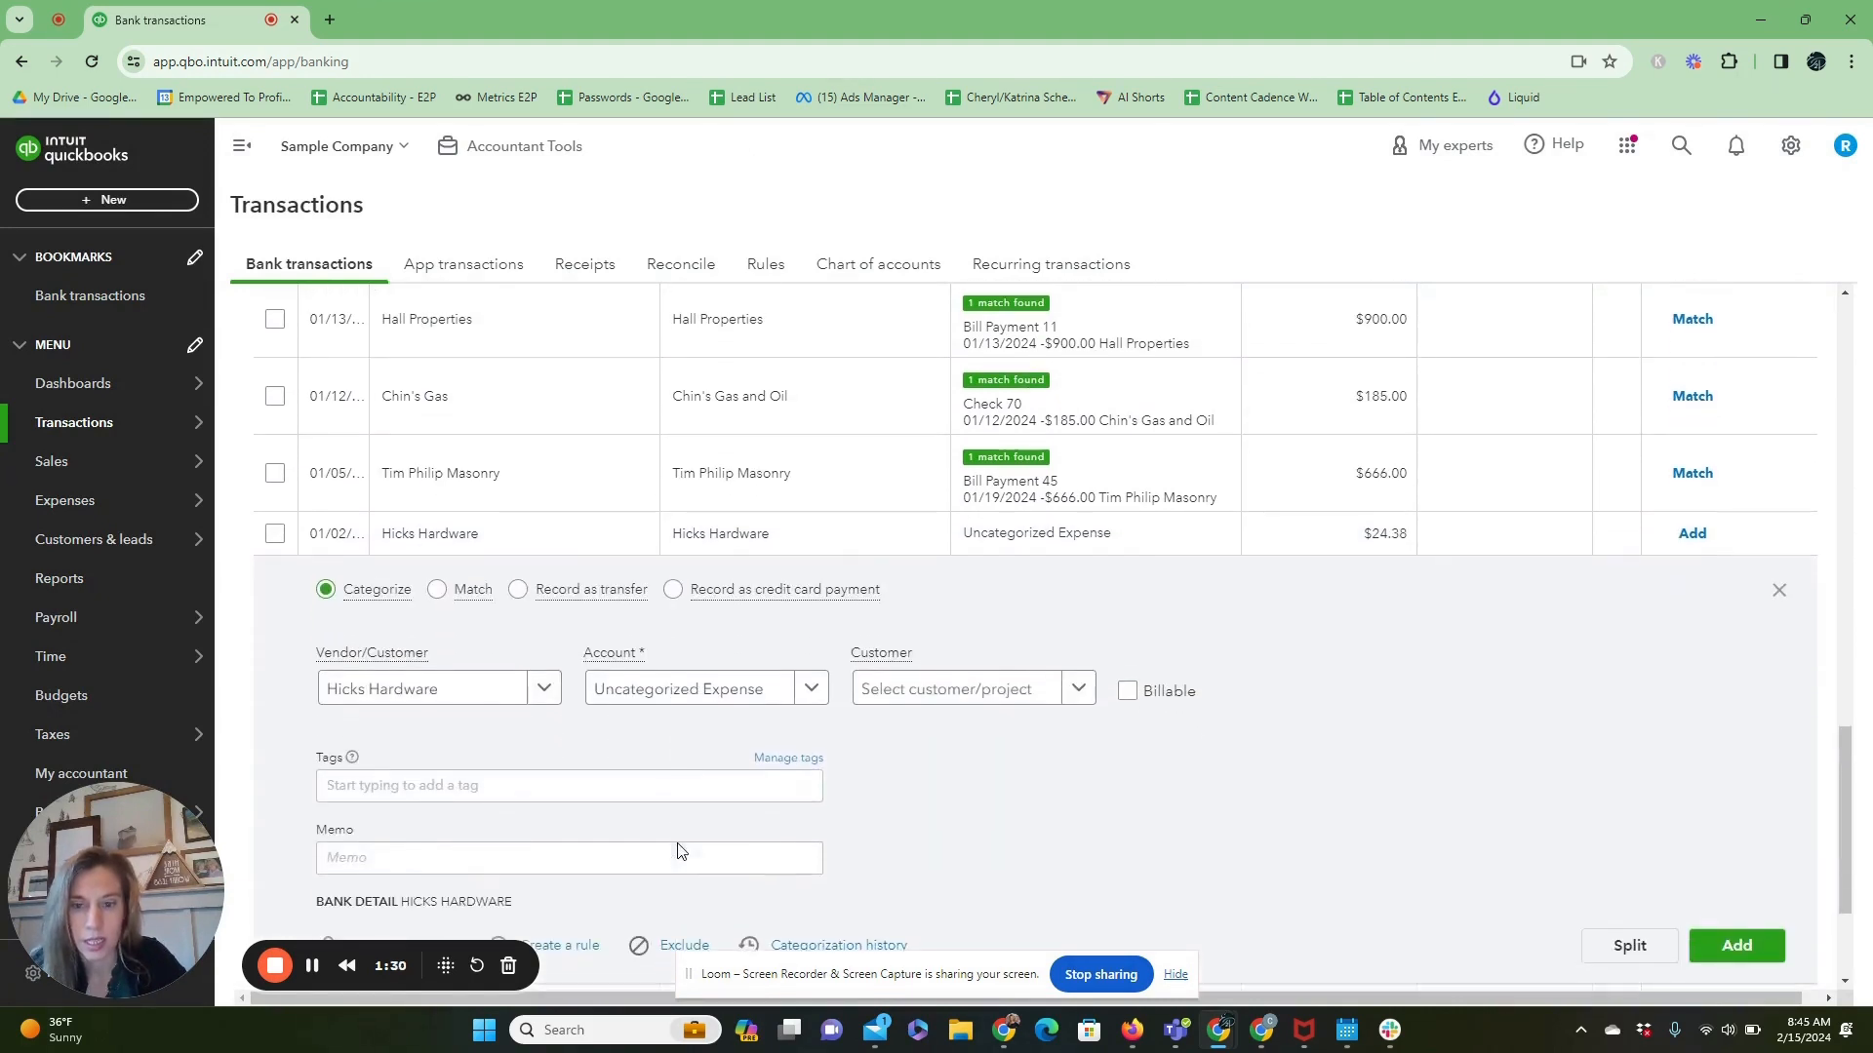
{"action": "scroll", "coordinate": [680, 850], "scroll_direction": "down", "scroll_amount": 2}
{"action": "scroll", "coordinate": [680, 850], "scroll_direction": "up", "scroll_amount": 1}
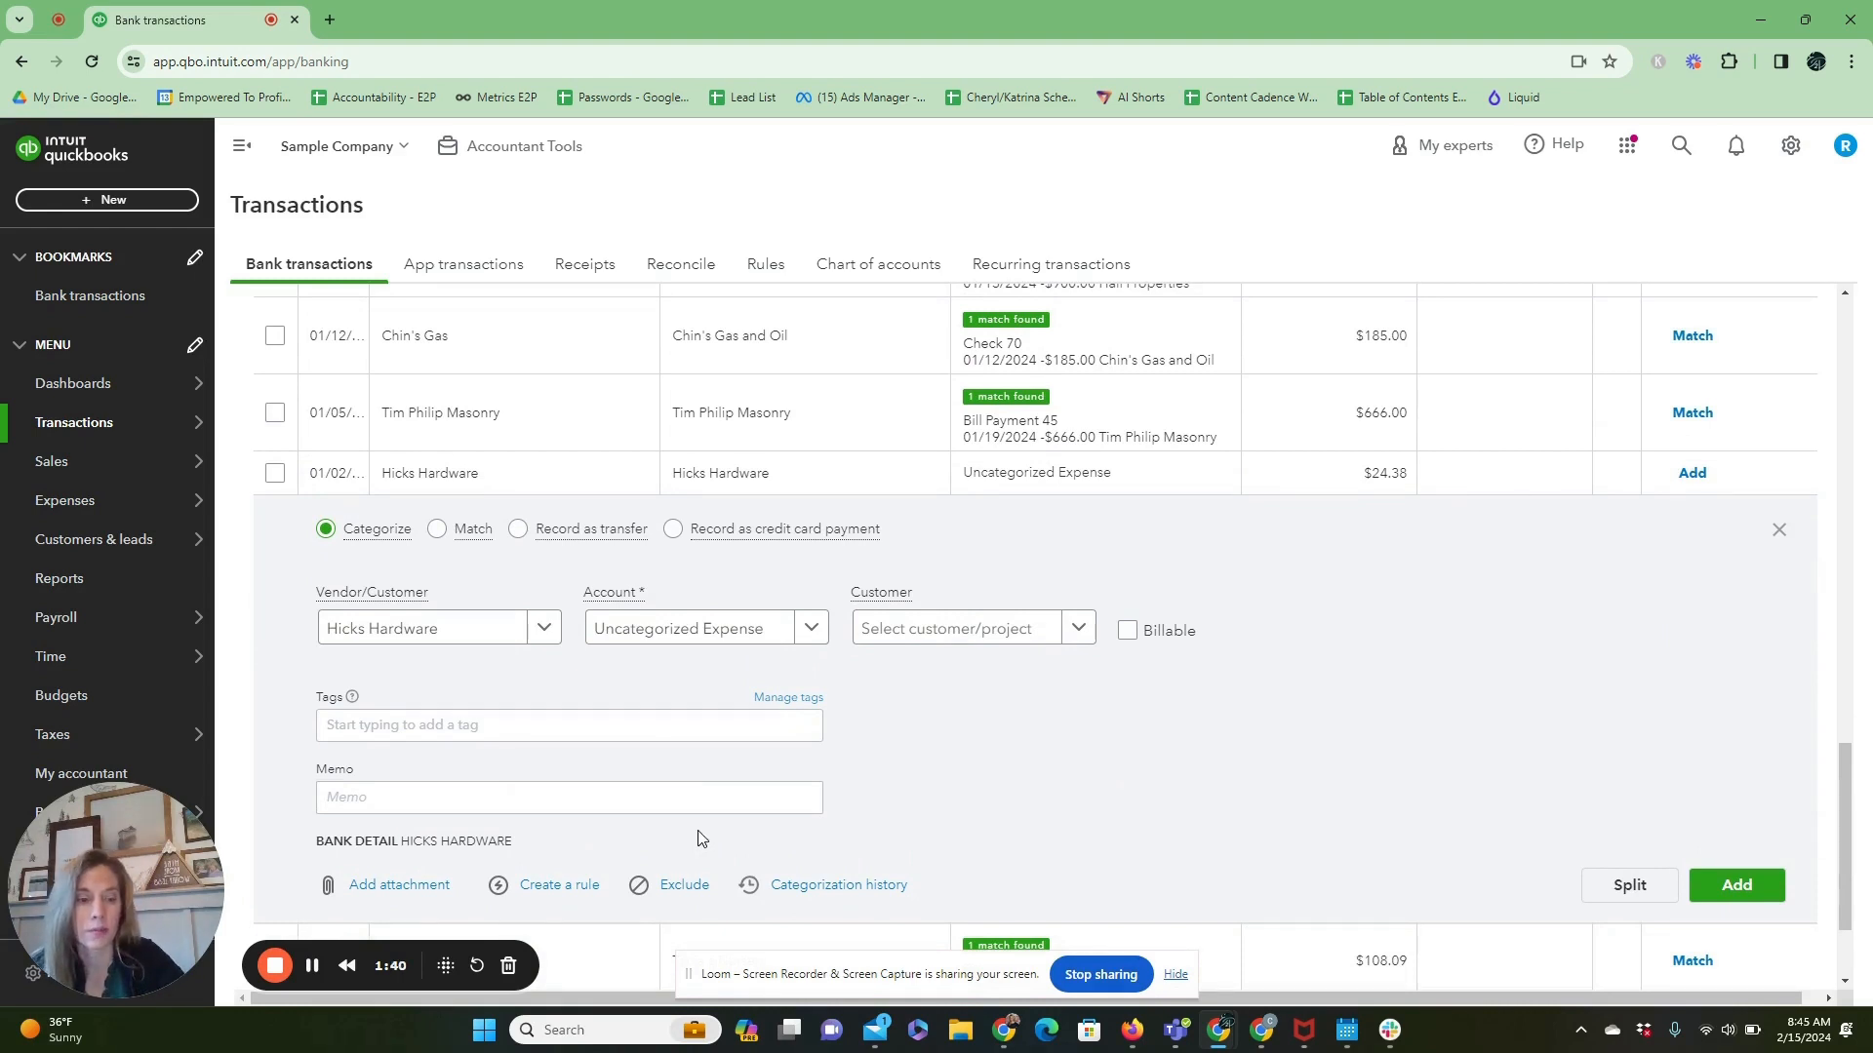
{"action": "left_click", "coordinate": [1625, 898]}
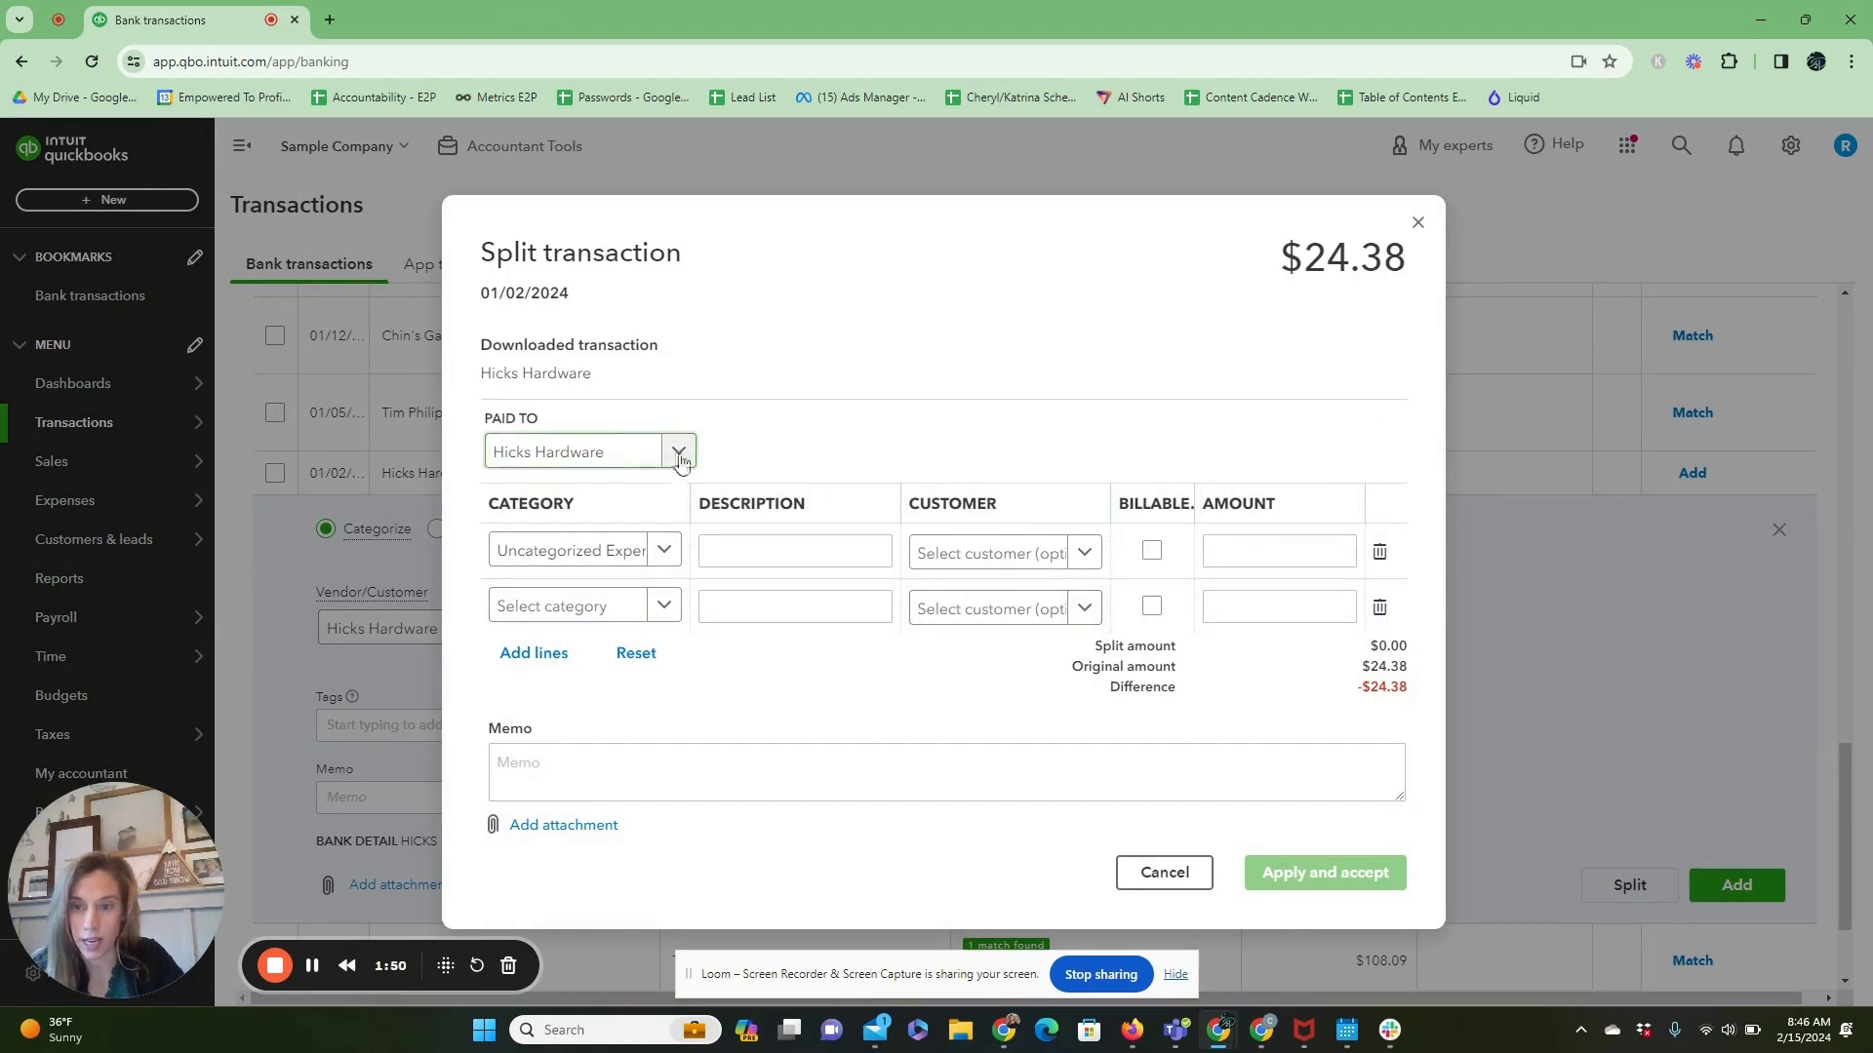
Assign the first split line to the Supplies category with an amount of 20.00.
{"action": "left_click", "coordinate": [620, 552]}
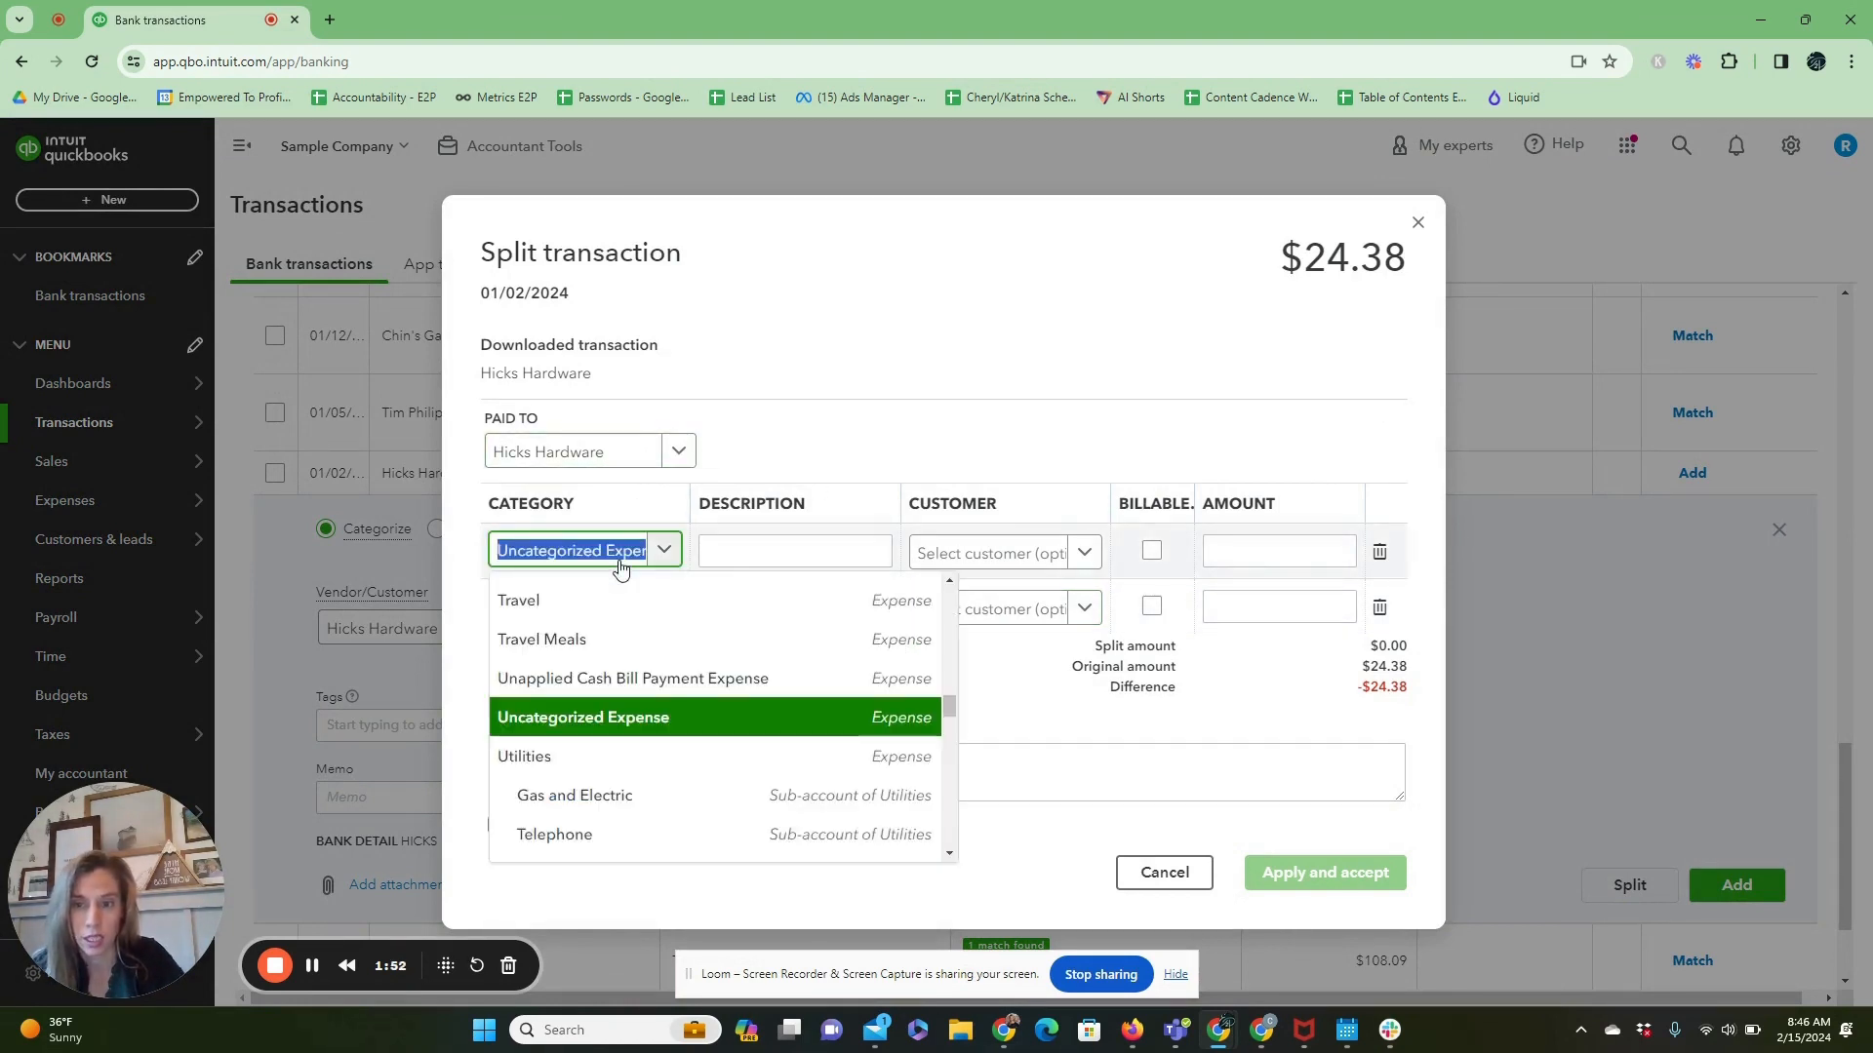
{"action": "type", "text": "Supplies"}
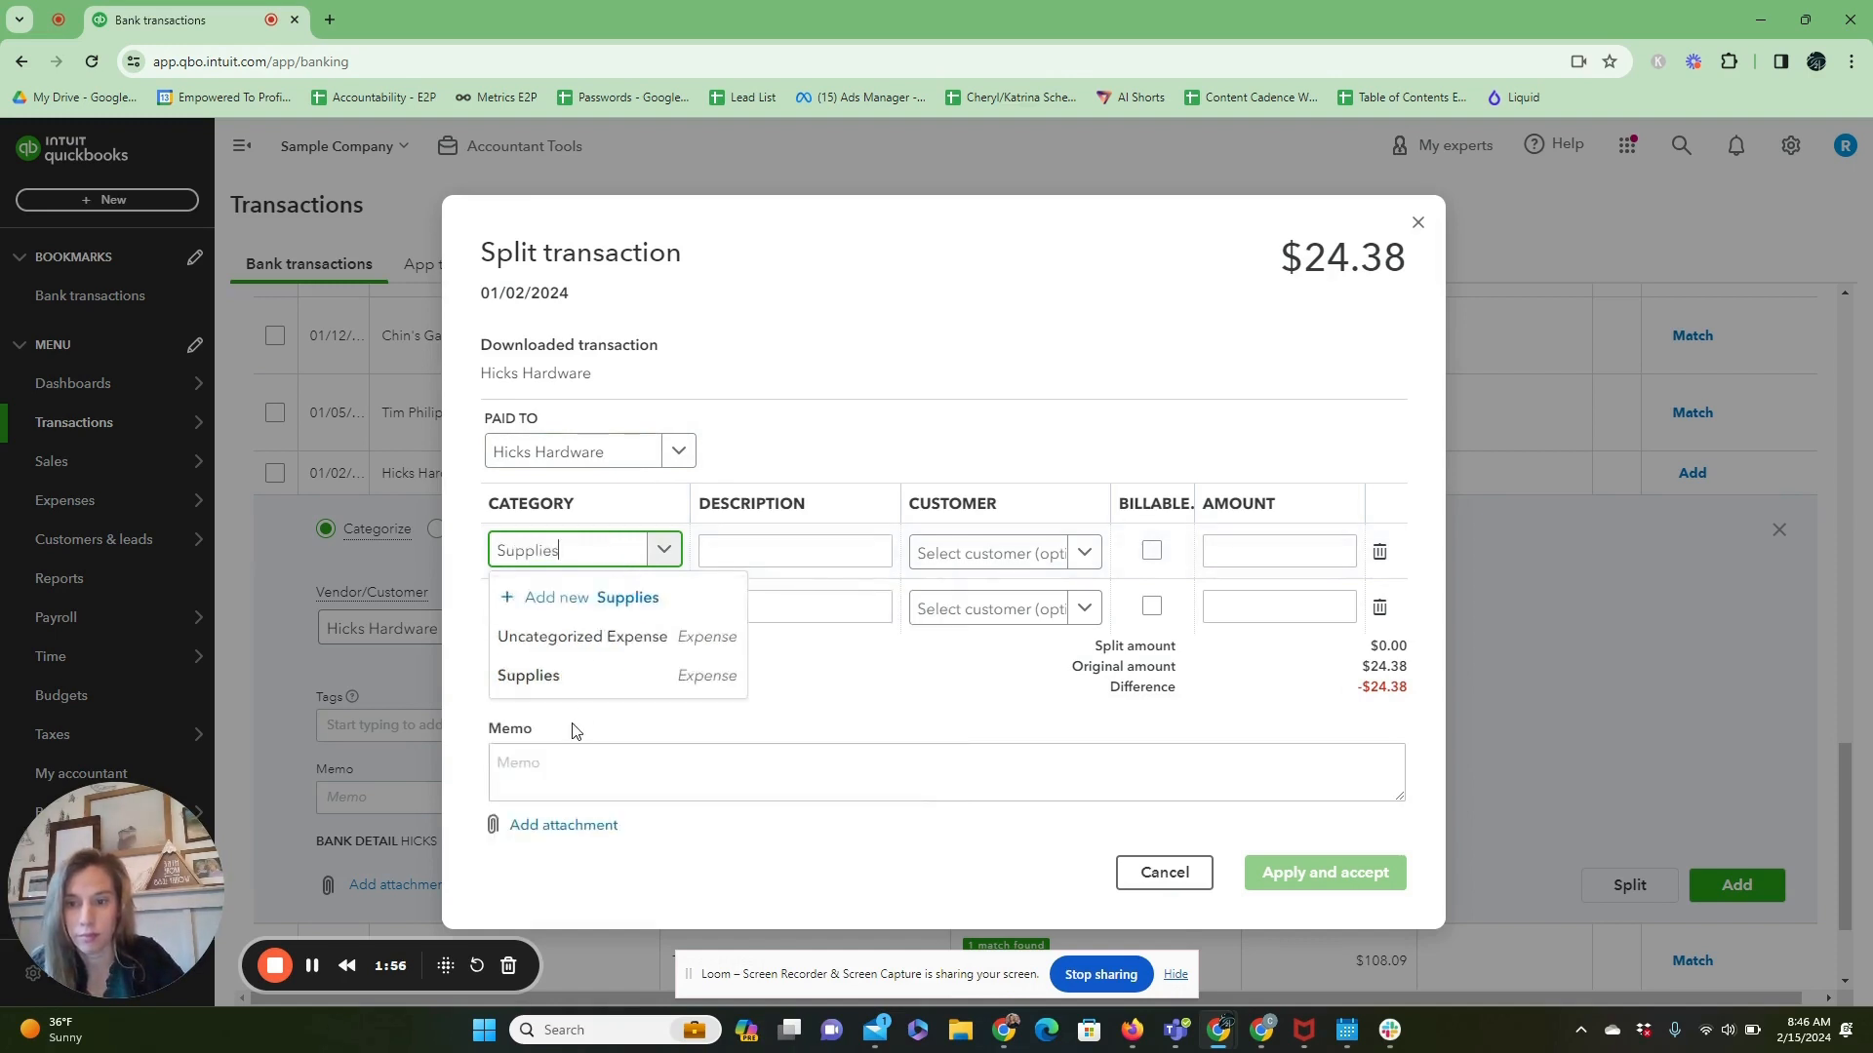
{"action": "left_click", "coordinate": [582, 667]}
{"action": "left_click", "coordinate": [1273, 548]}
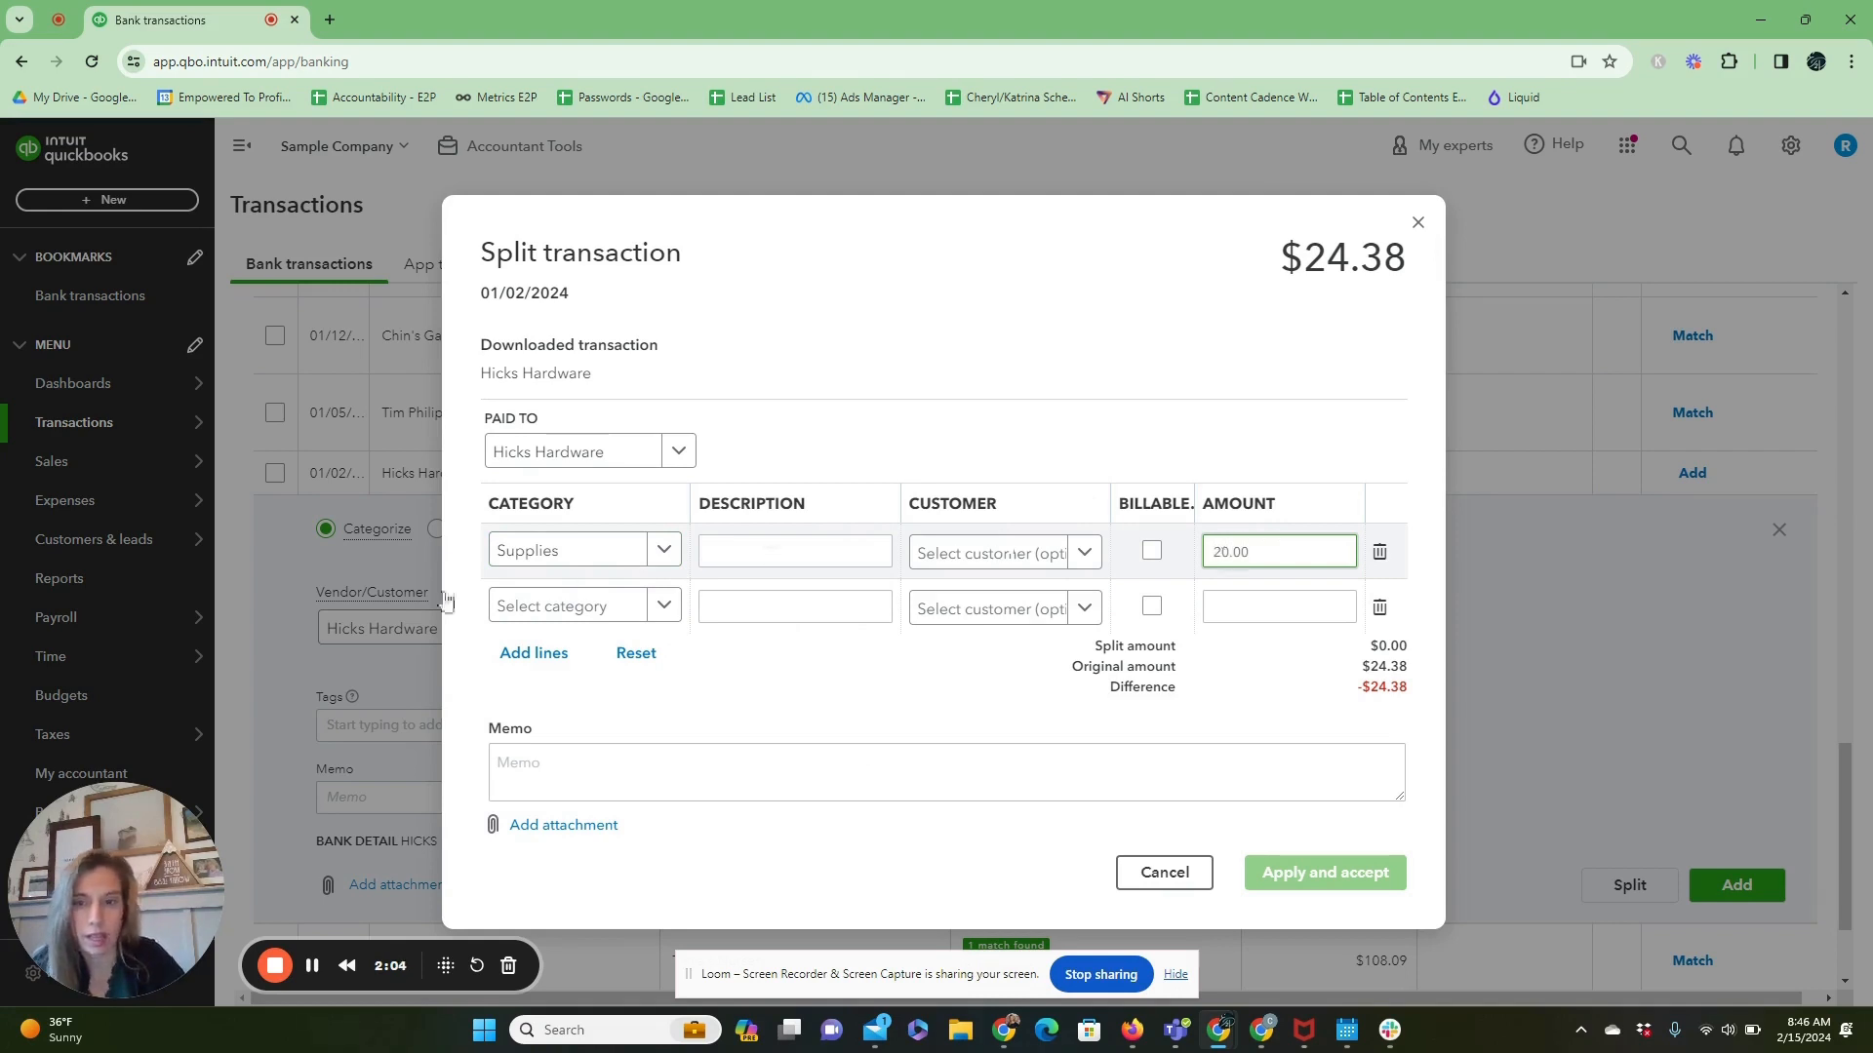
Start adding a new account named Owners Draw as the category of the second split line.
{"action": "left_click", "coordinate": [603, 613]}
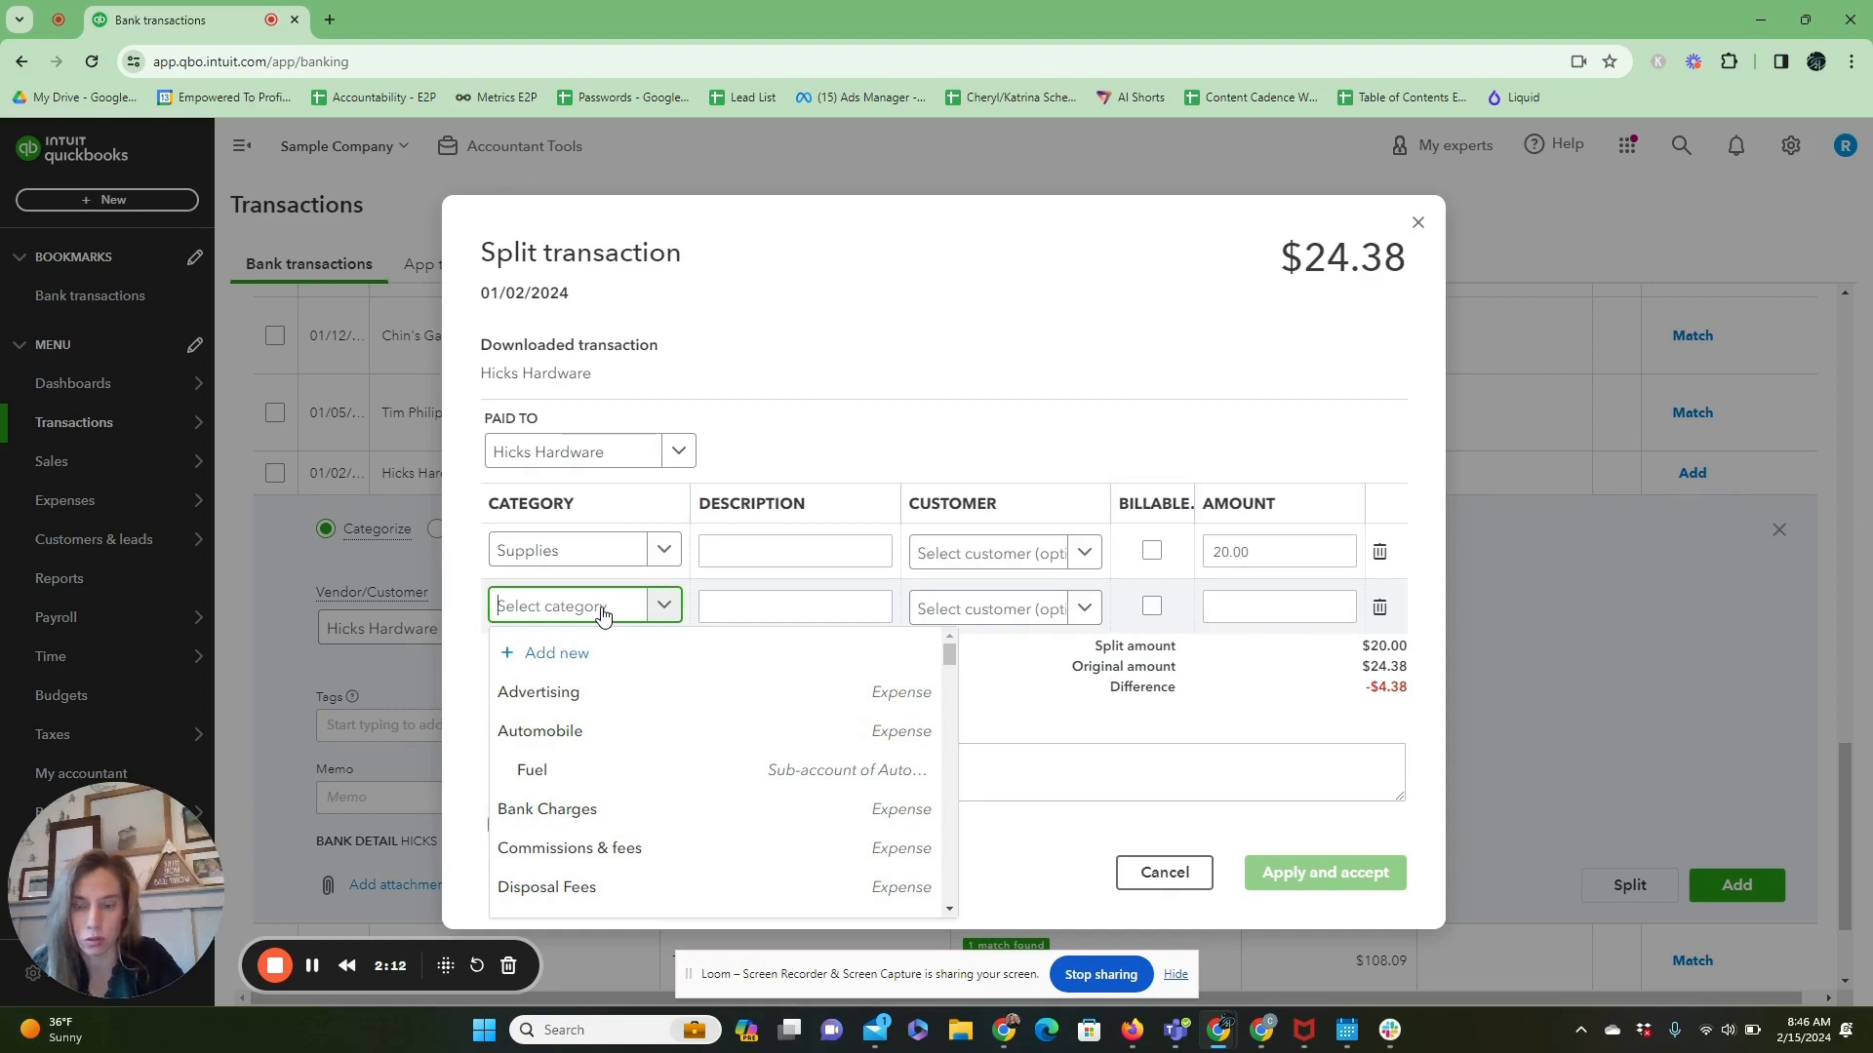
{"action": "scroll", "coordinate": [630, 677], "scroll_direction": "down", "scroll_amount": 3}
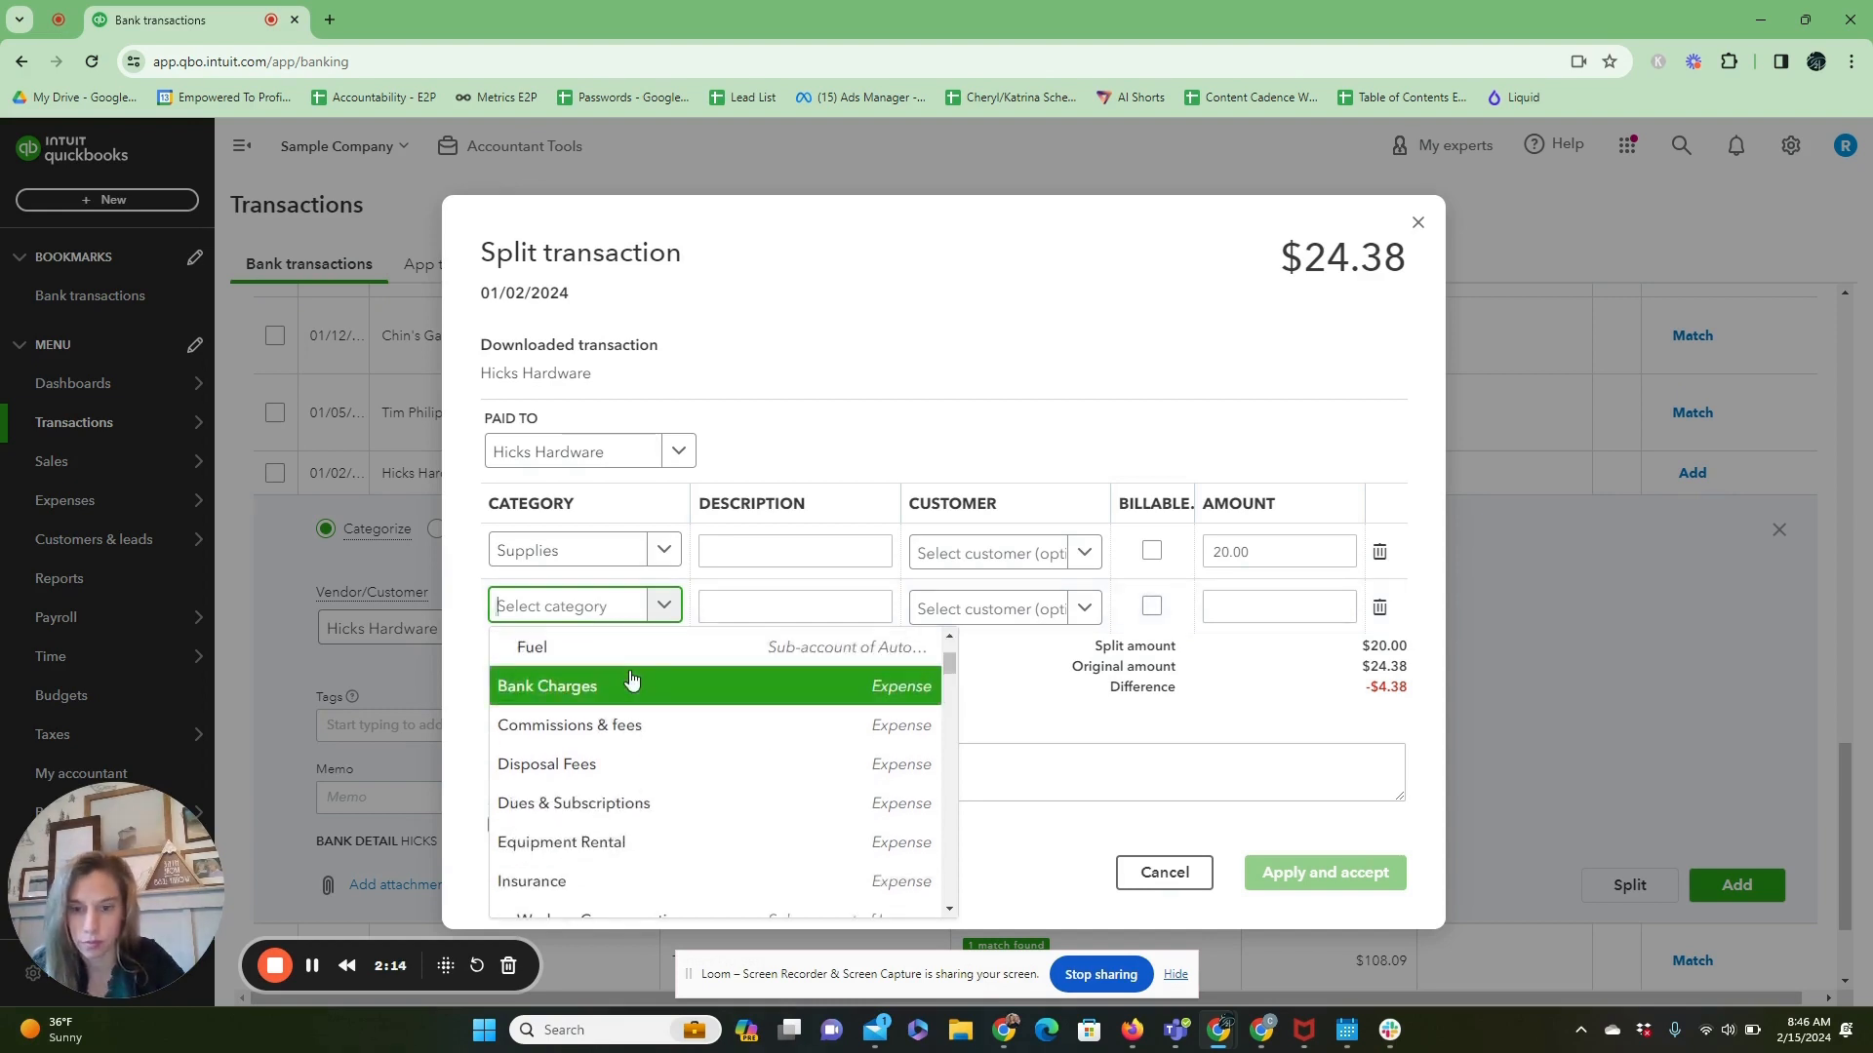
{"action": "type", "text": "eq"}
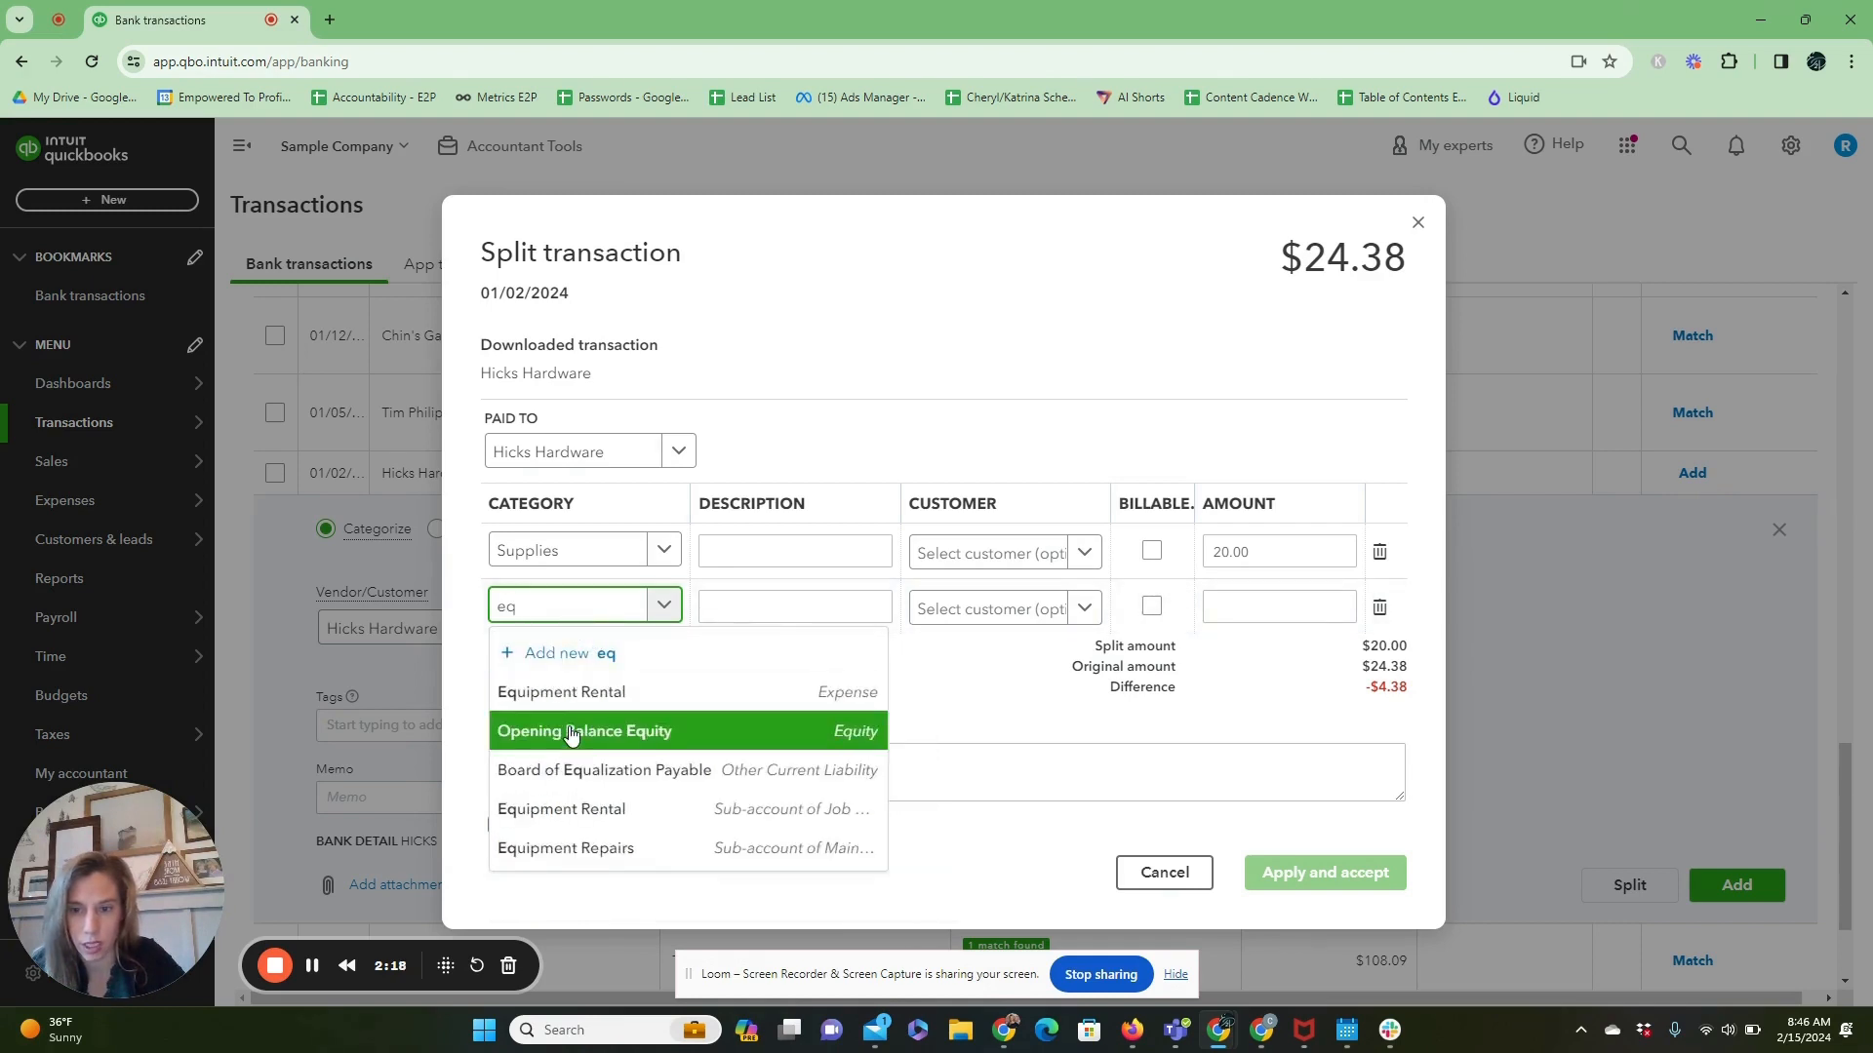
{"action": "left_click_drag", "start_coordinate": [542, 620], "coordinate": [489, 626]}
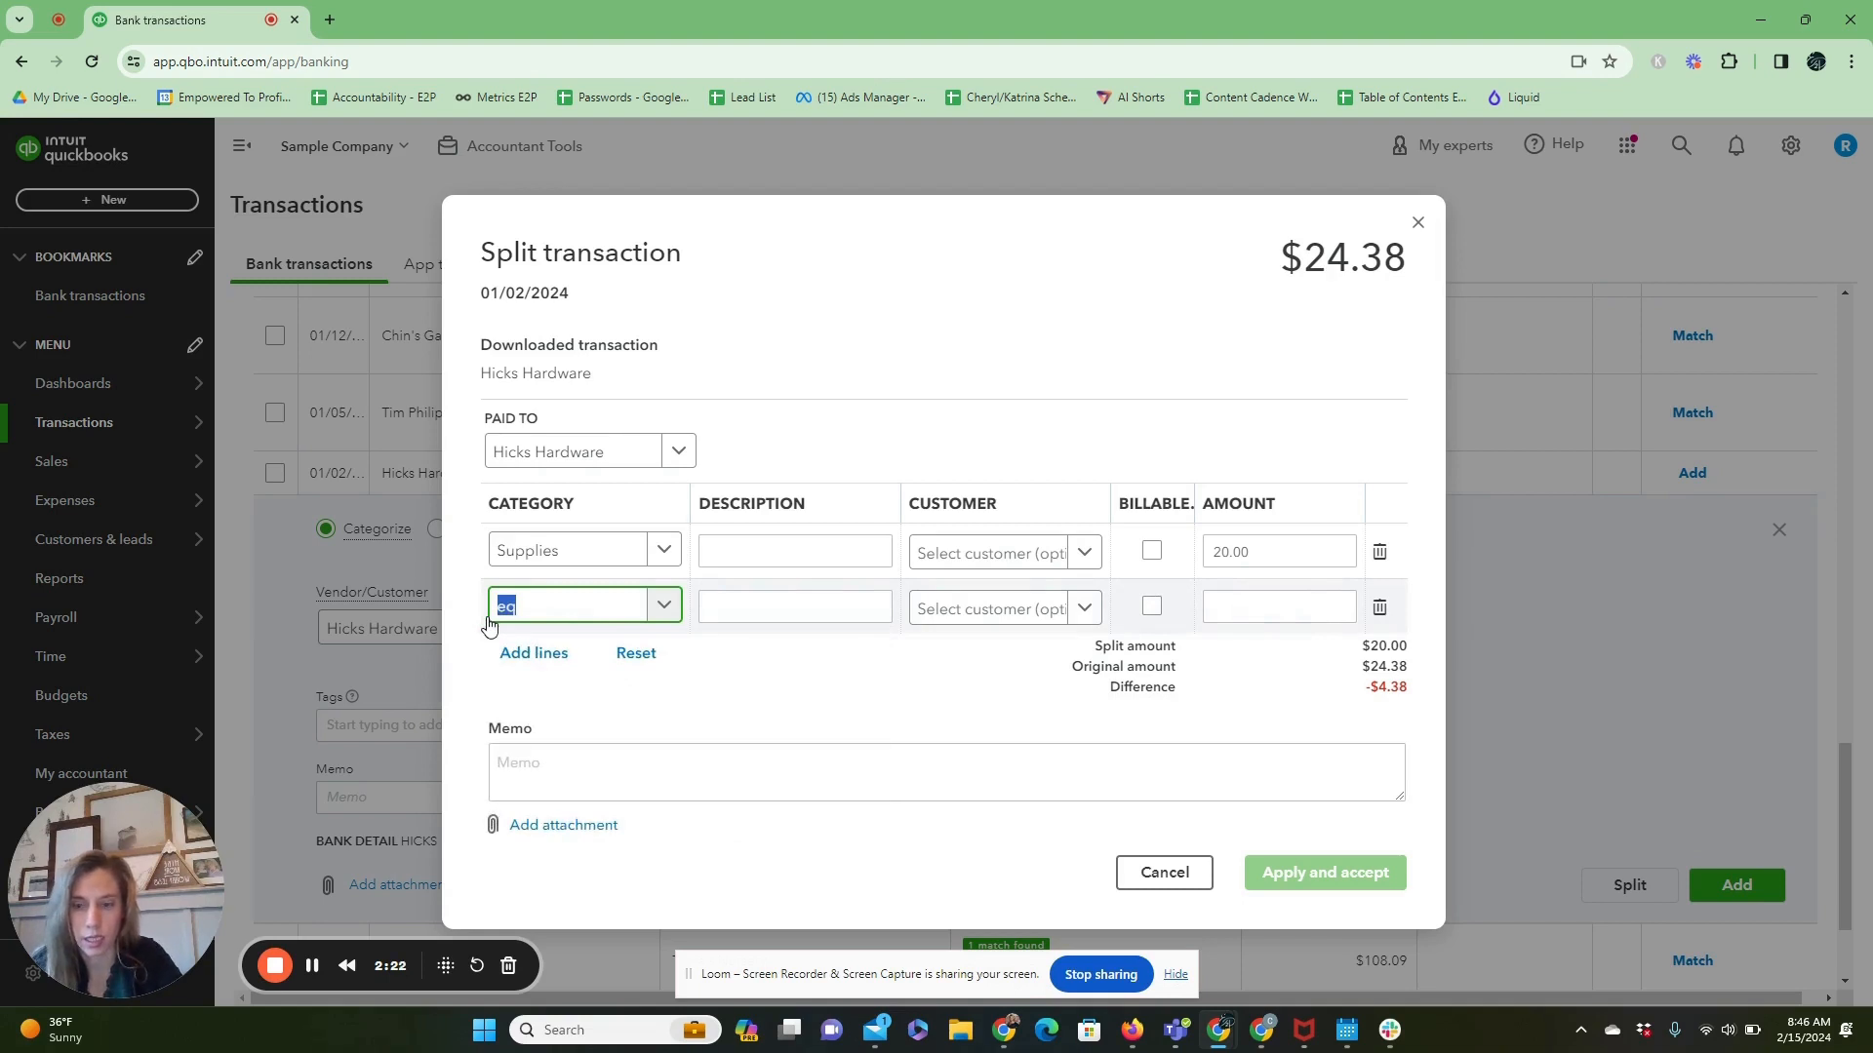
{"action": "type", "text": "Own"}
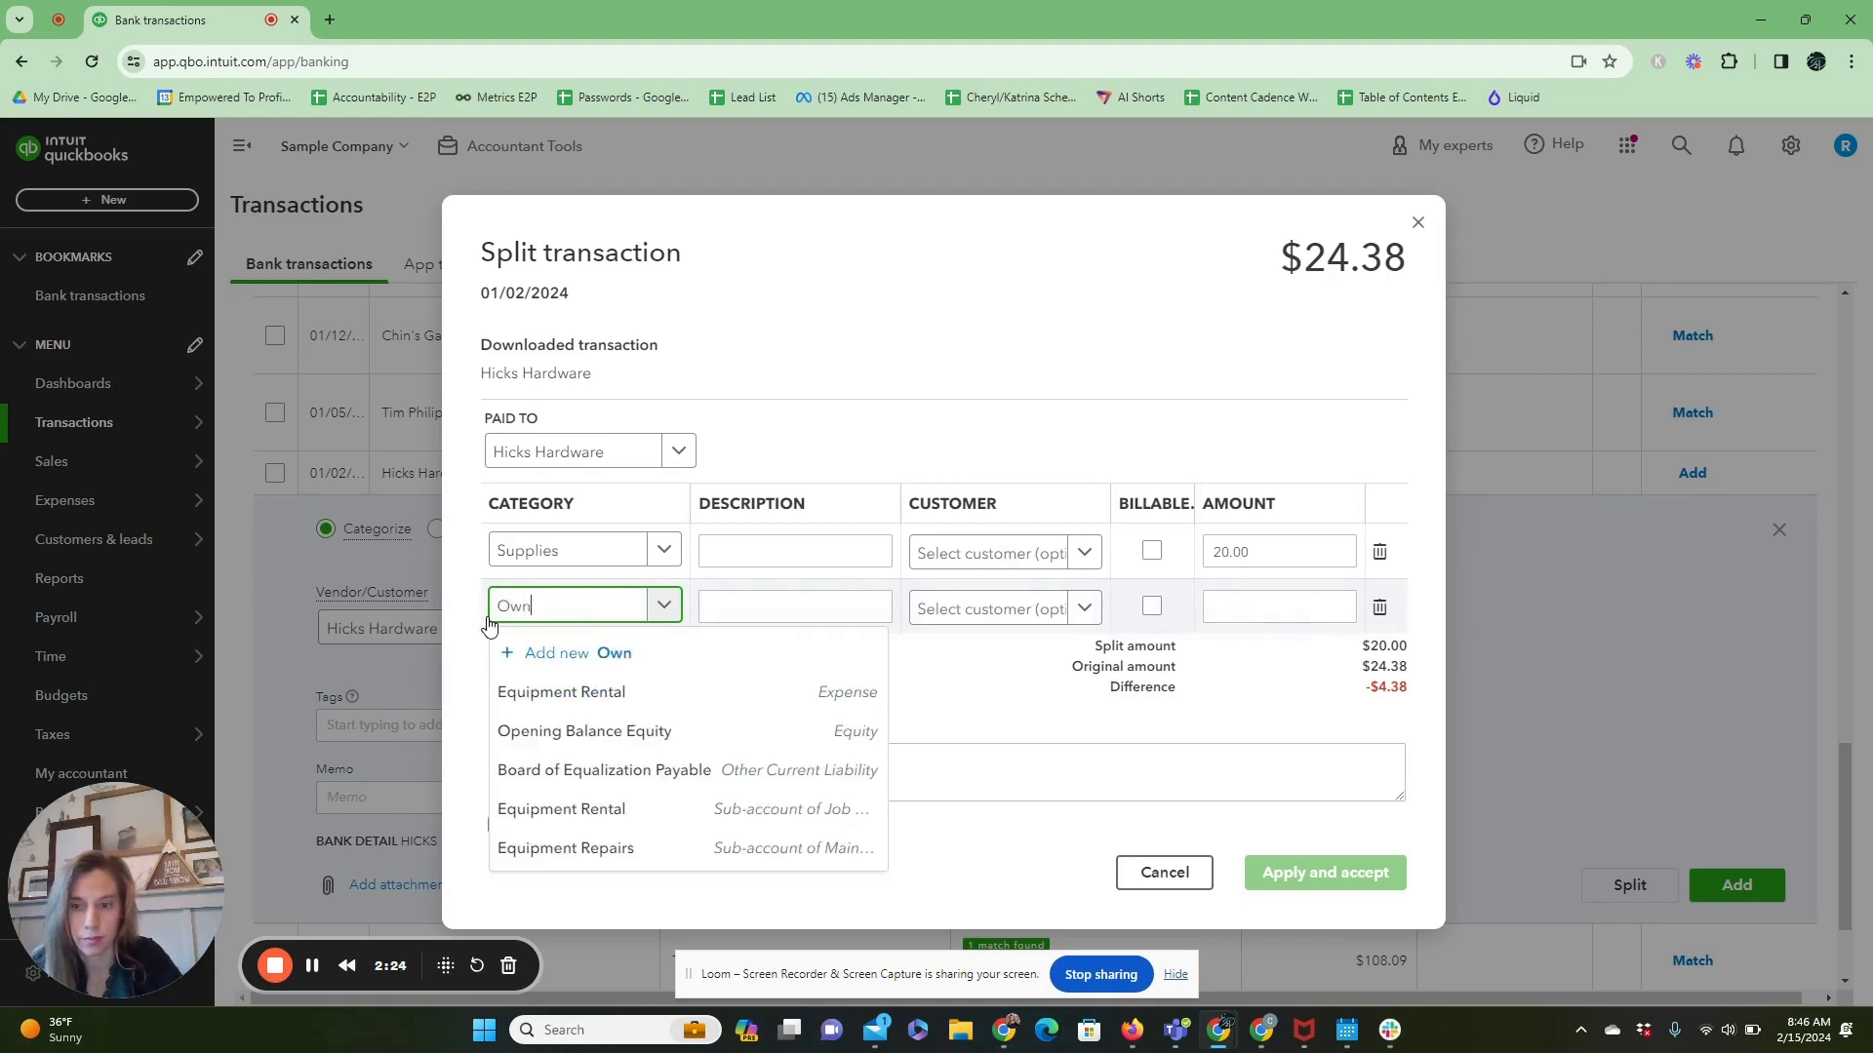
{"action": "type", "text": "er"}
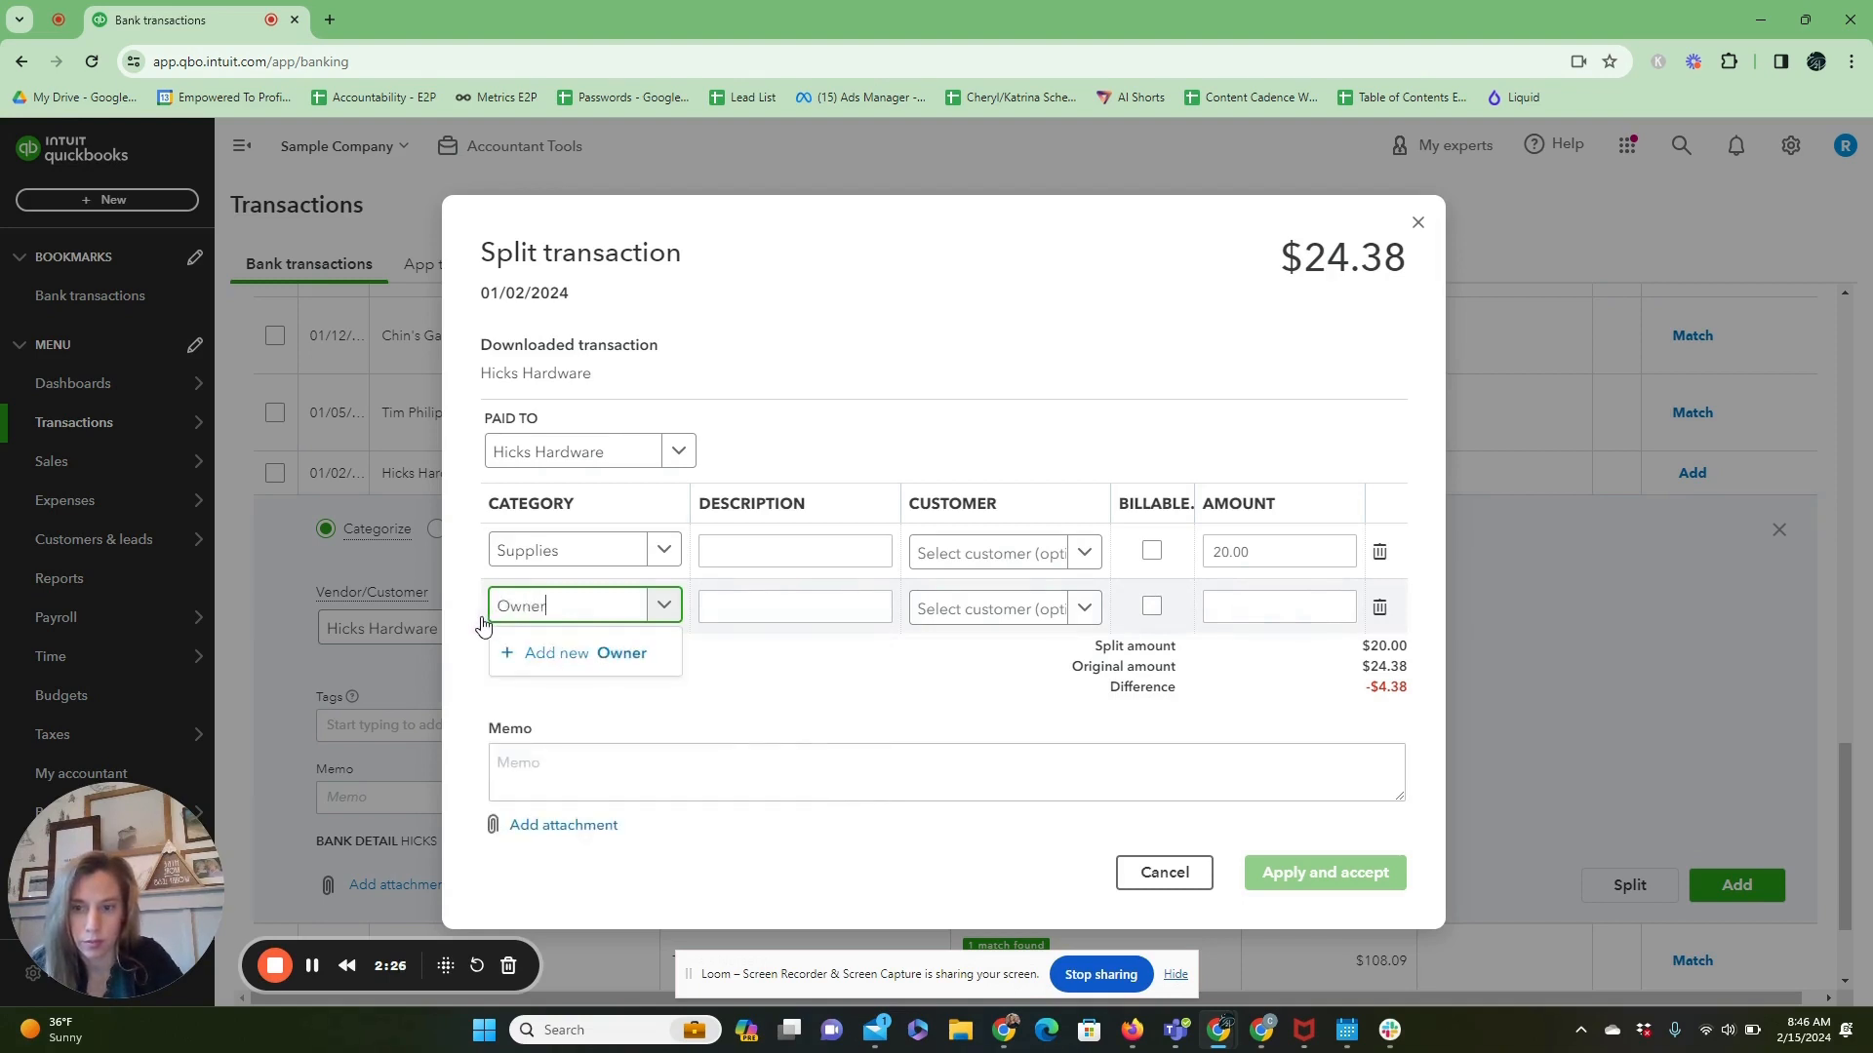
{"action": "type", "text": "s Draw"}
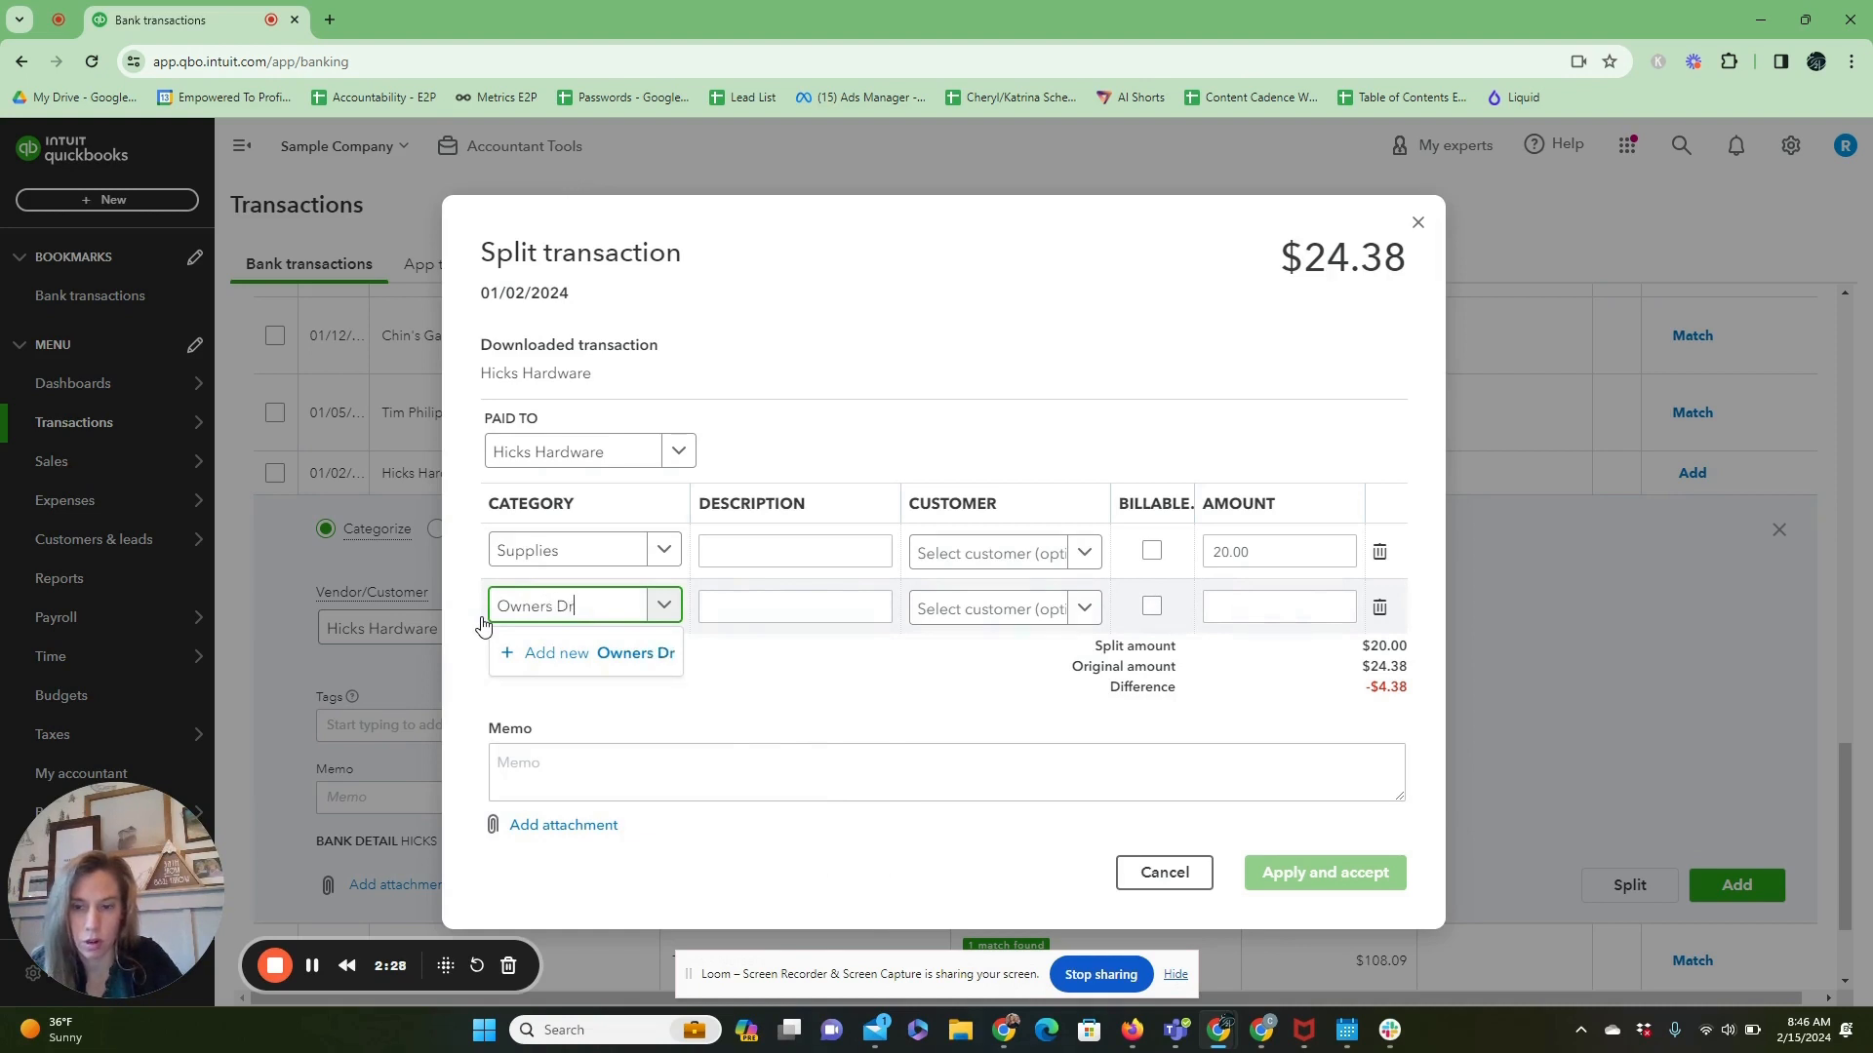
{"action": "left_click", "coordinate": [625, 654]}
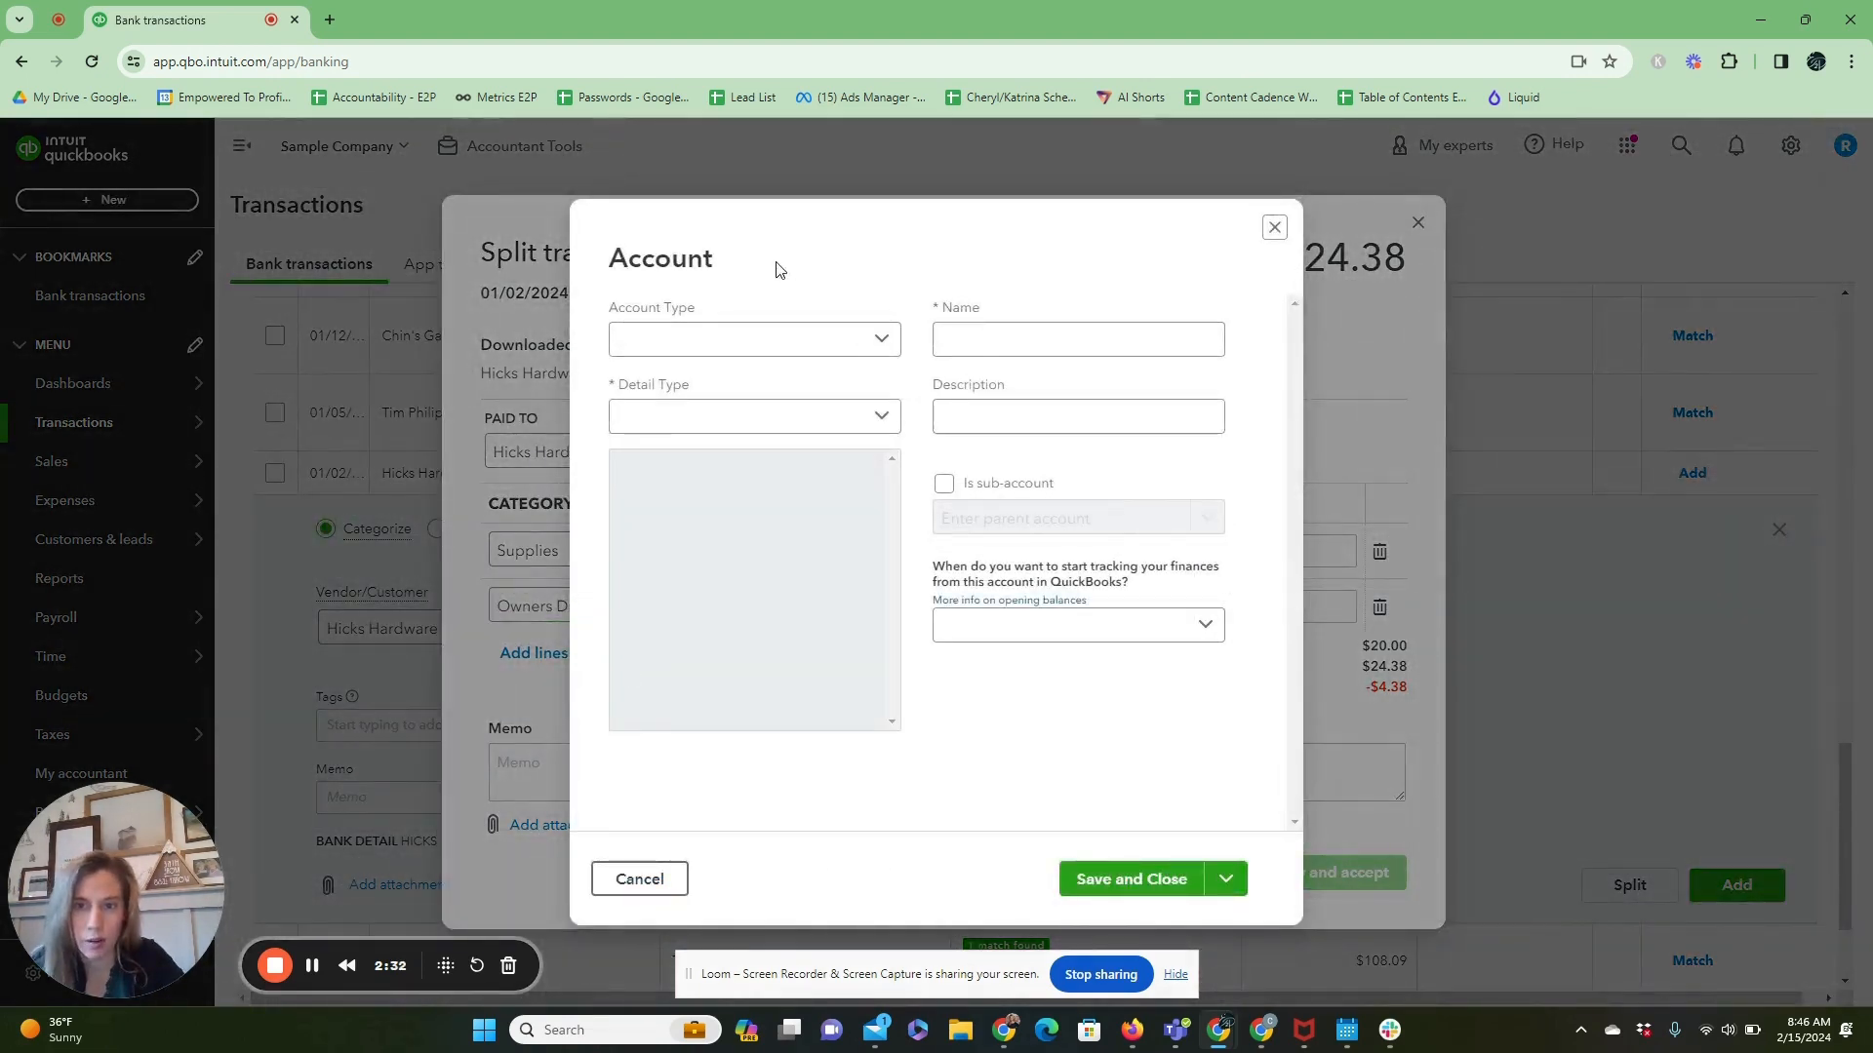
Set the new account's type to Equity and its detail type to Owner's Equity, then save it.
{"action": "left_click", "coordinate": [815, 353]}
{"action": "scroll", "coordinate": [805, 614], "scroll_direction": "down", "scroll_amount": 3}
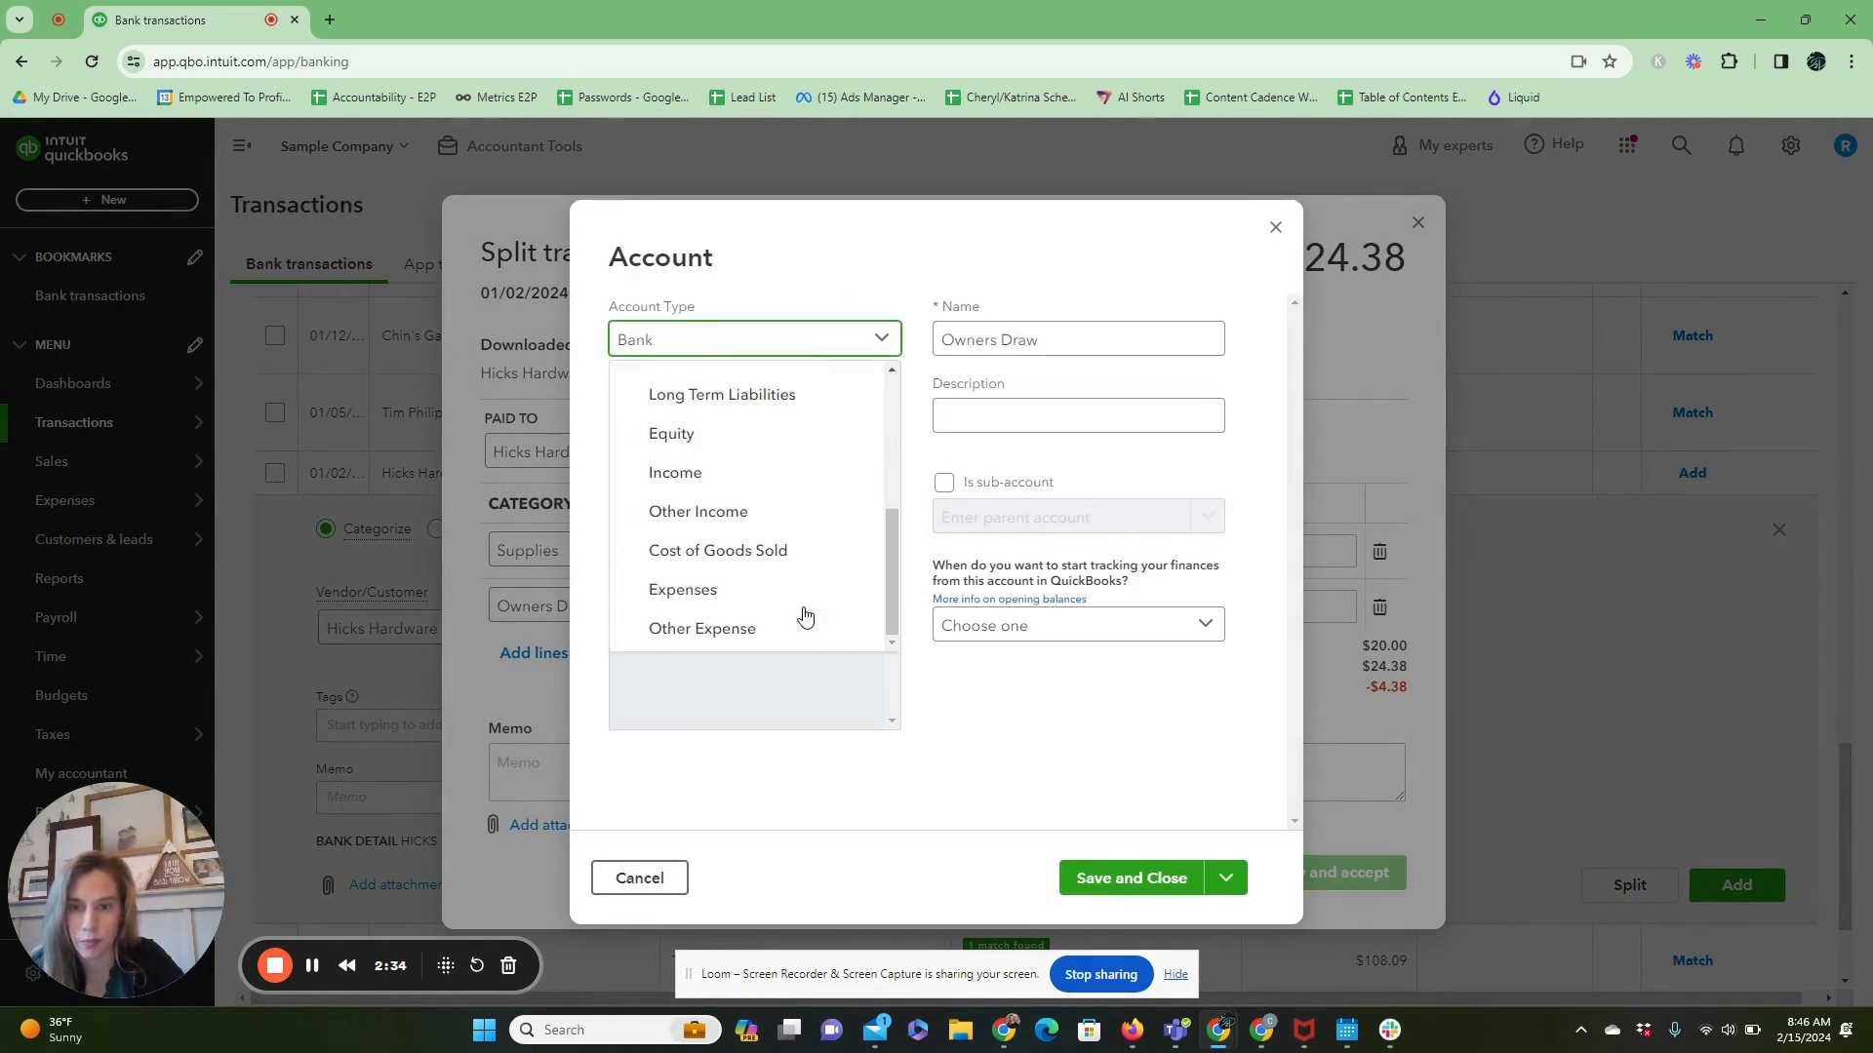
{"action": "scroll", "coordinate": [783, 535], "scroll_direction": "up", "scroll_amount": 1}
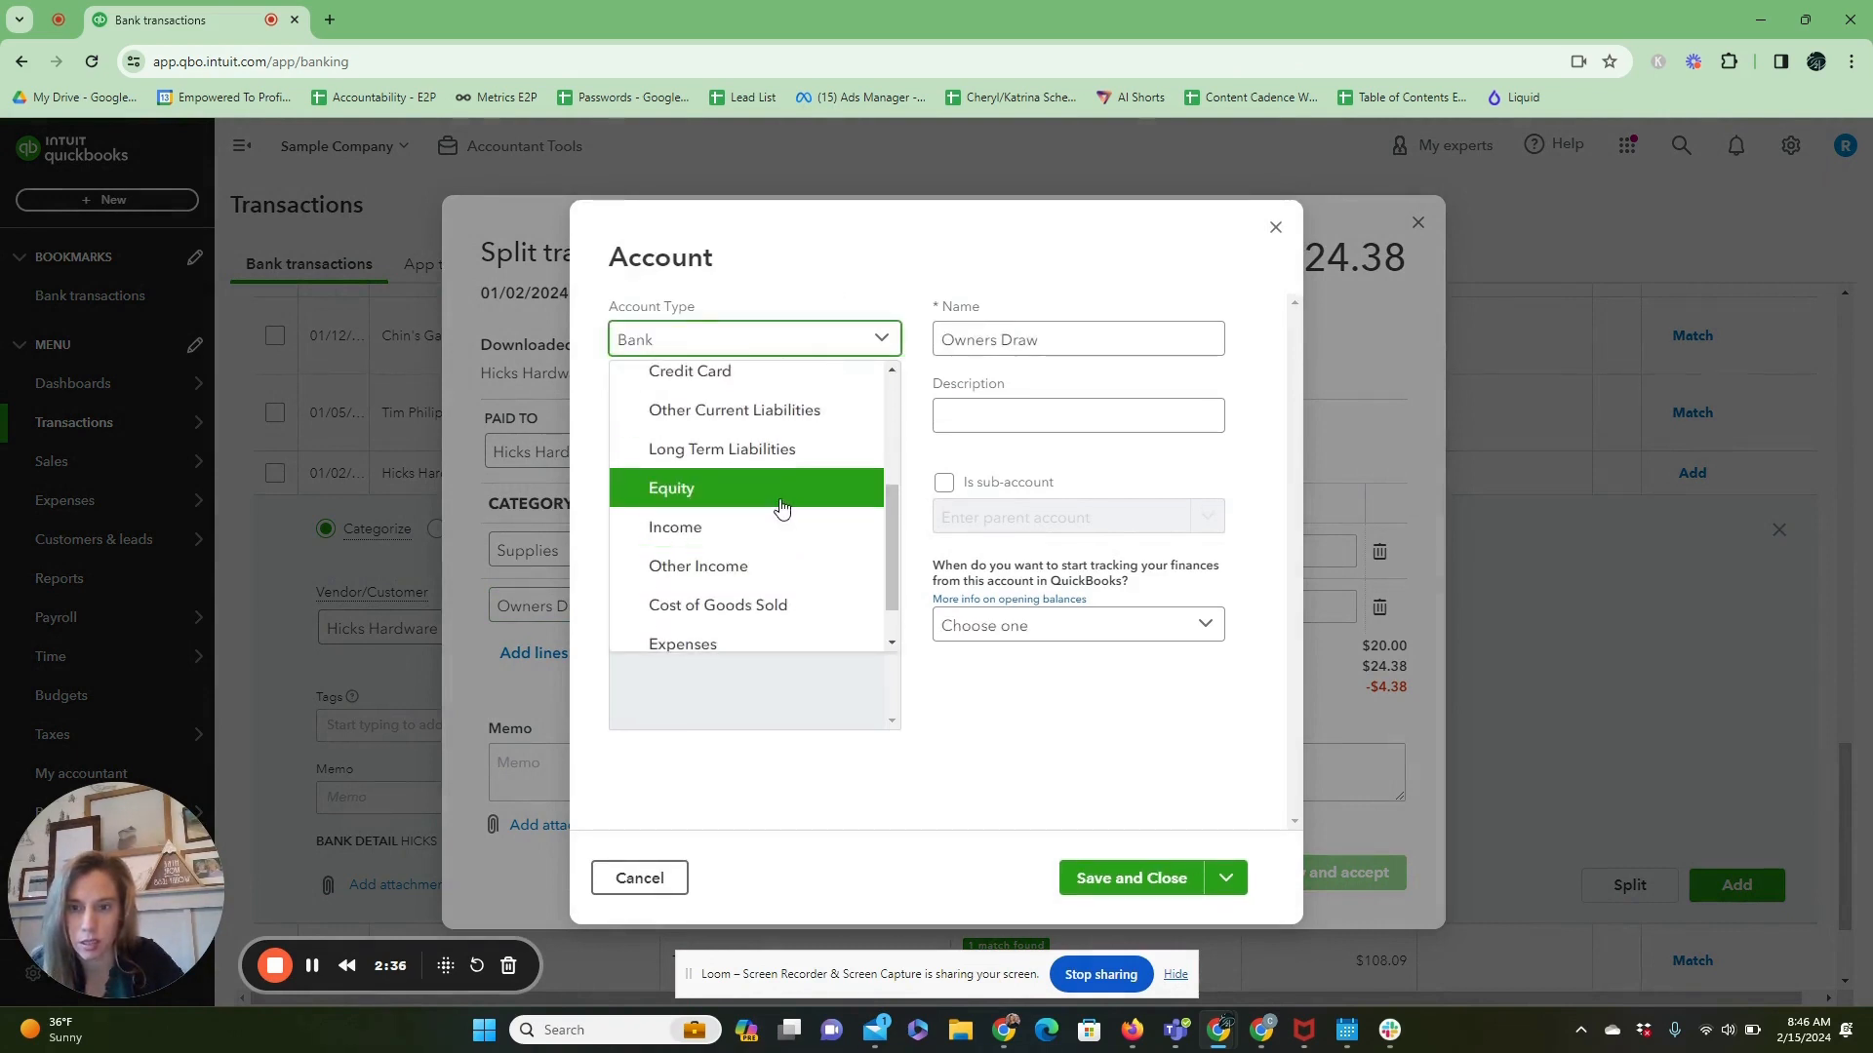
{"action": "left_click", "coordinate": [780, 509]}
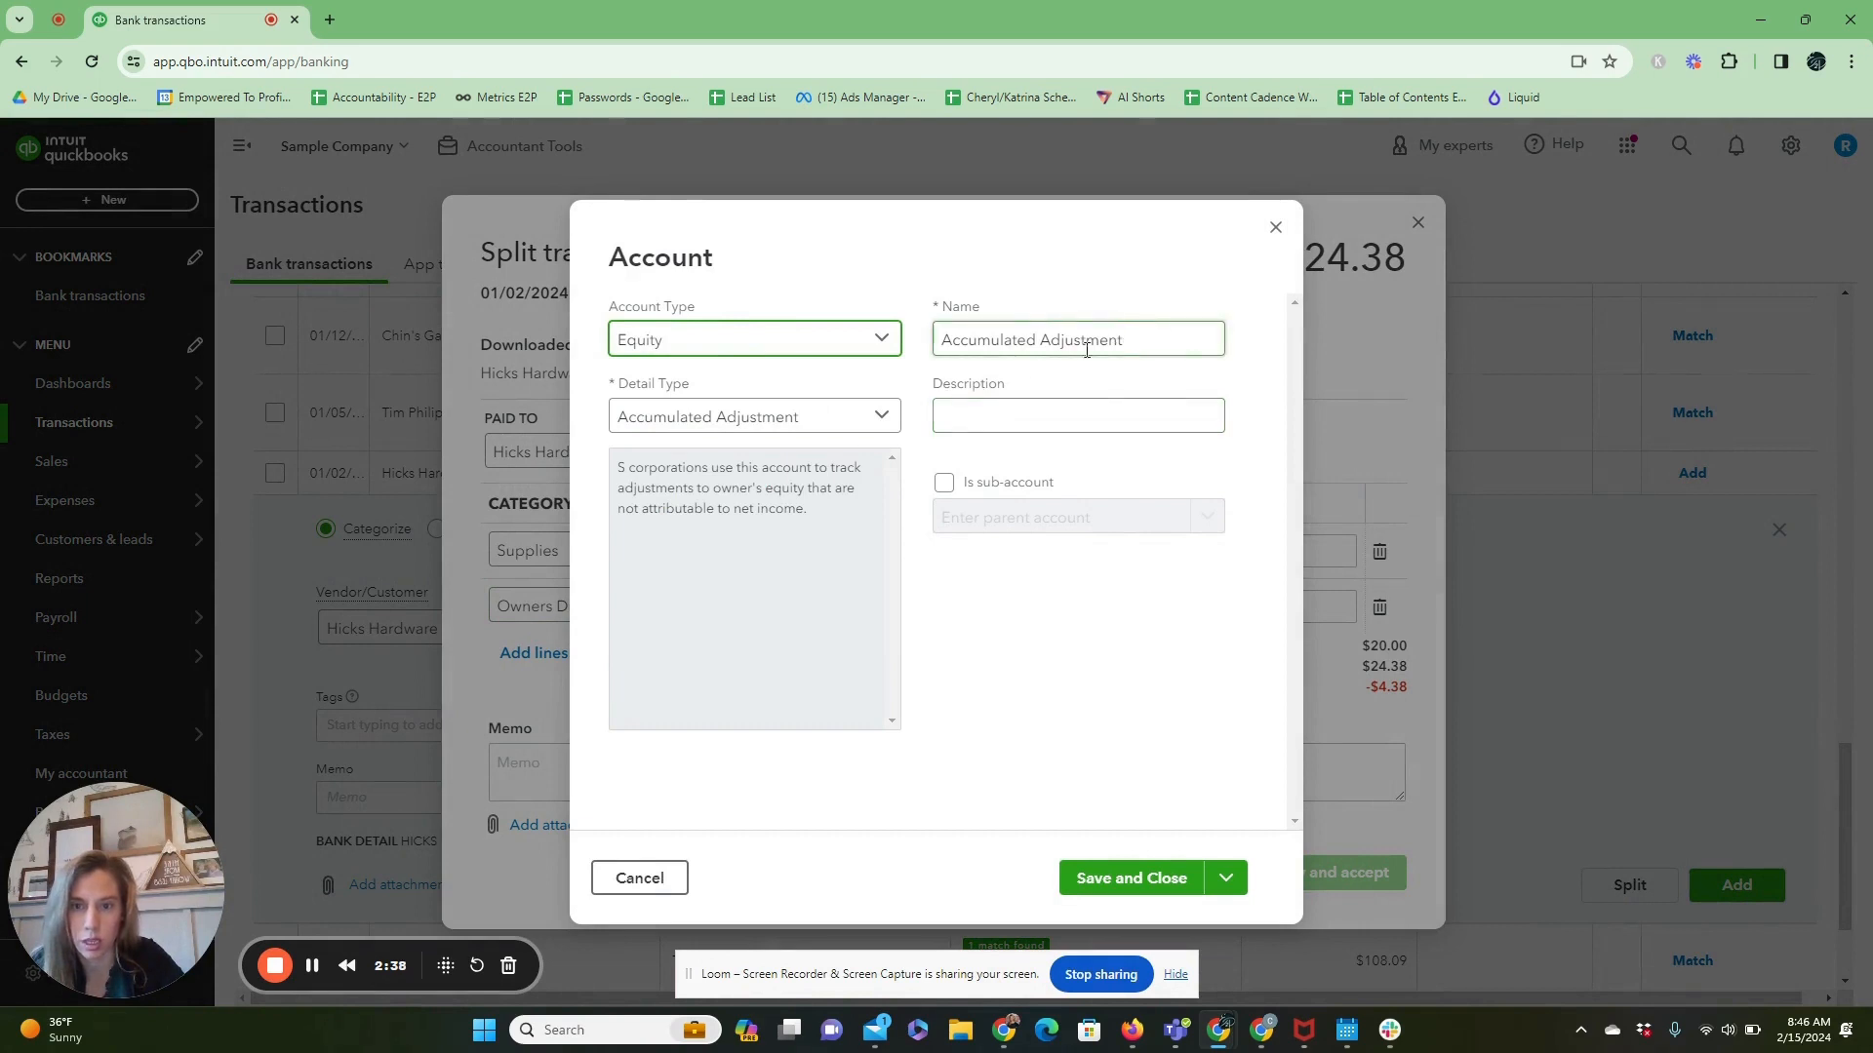
{"action": "left_click", "coordinate": [880, 421]}
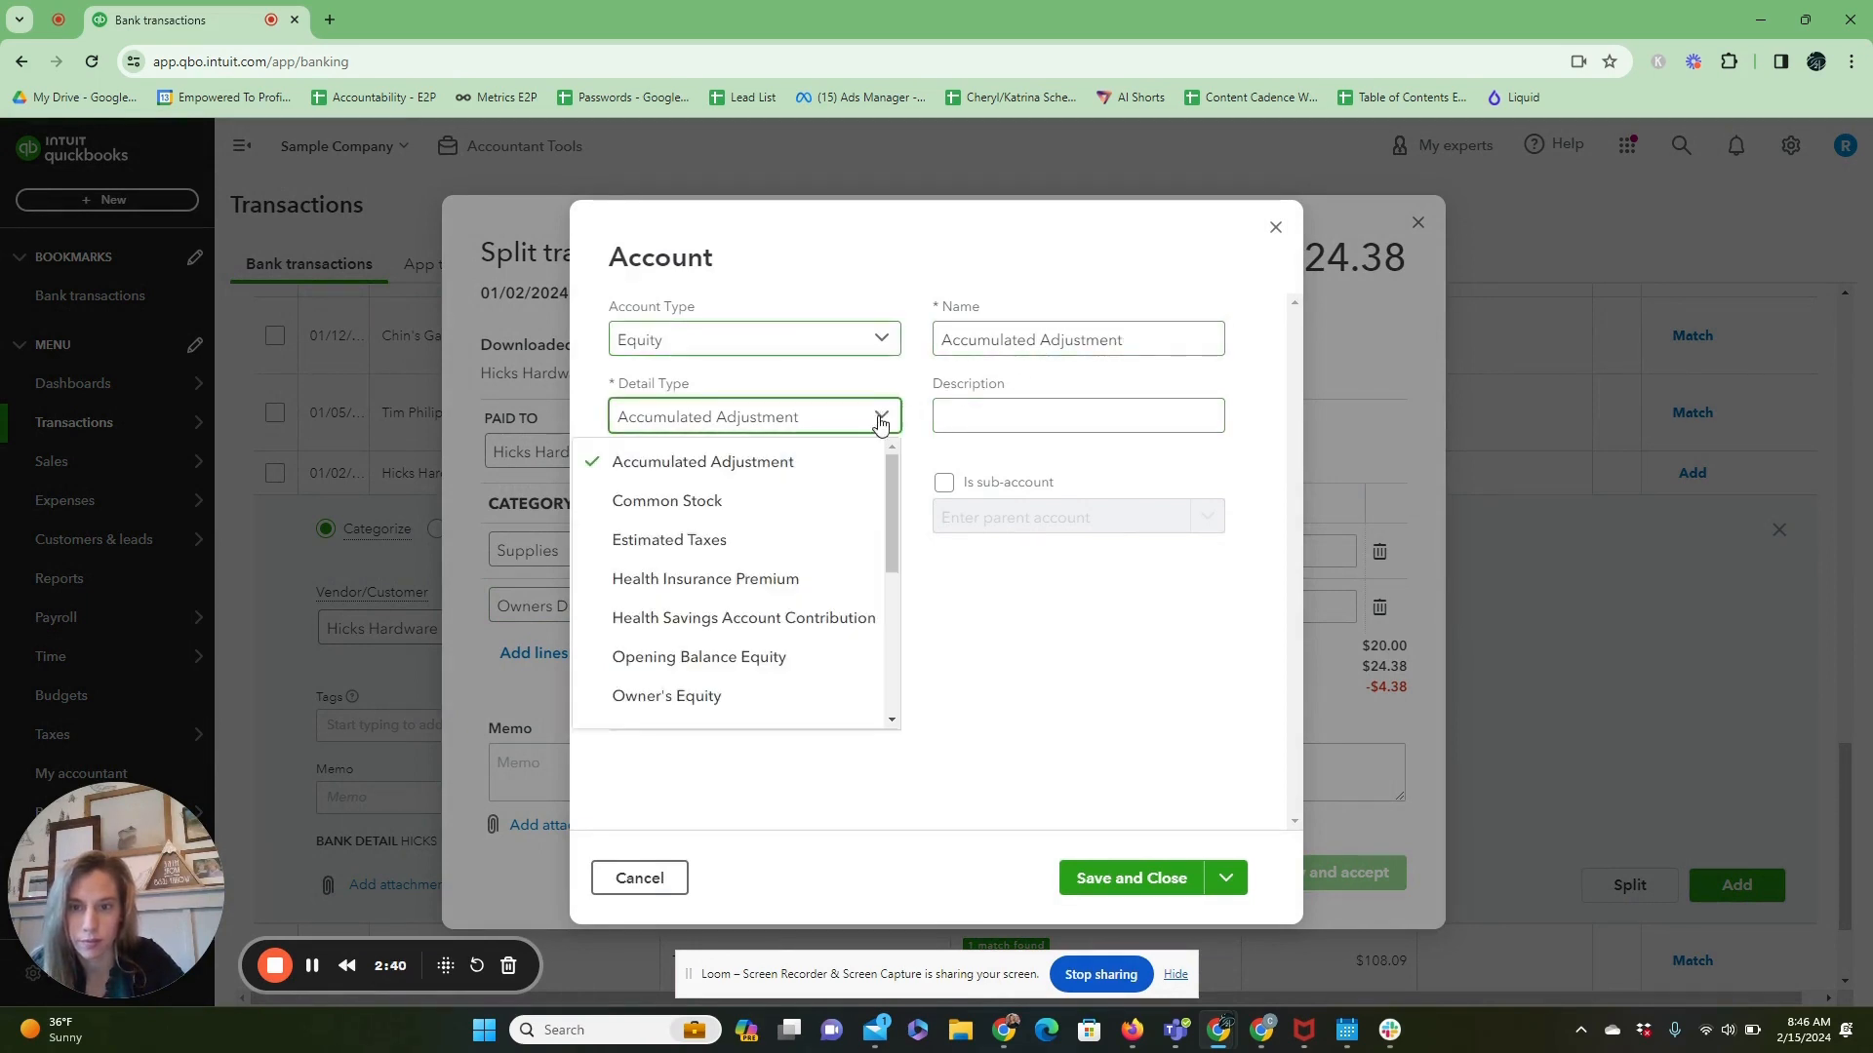
{"action": "left_click", "coordinate": [821, 691]}
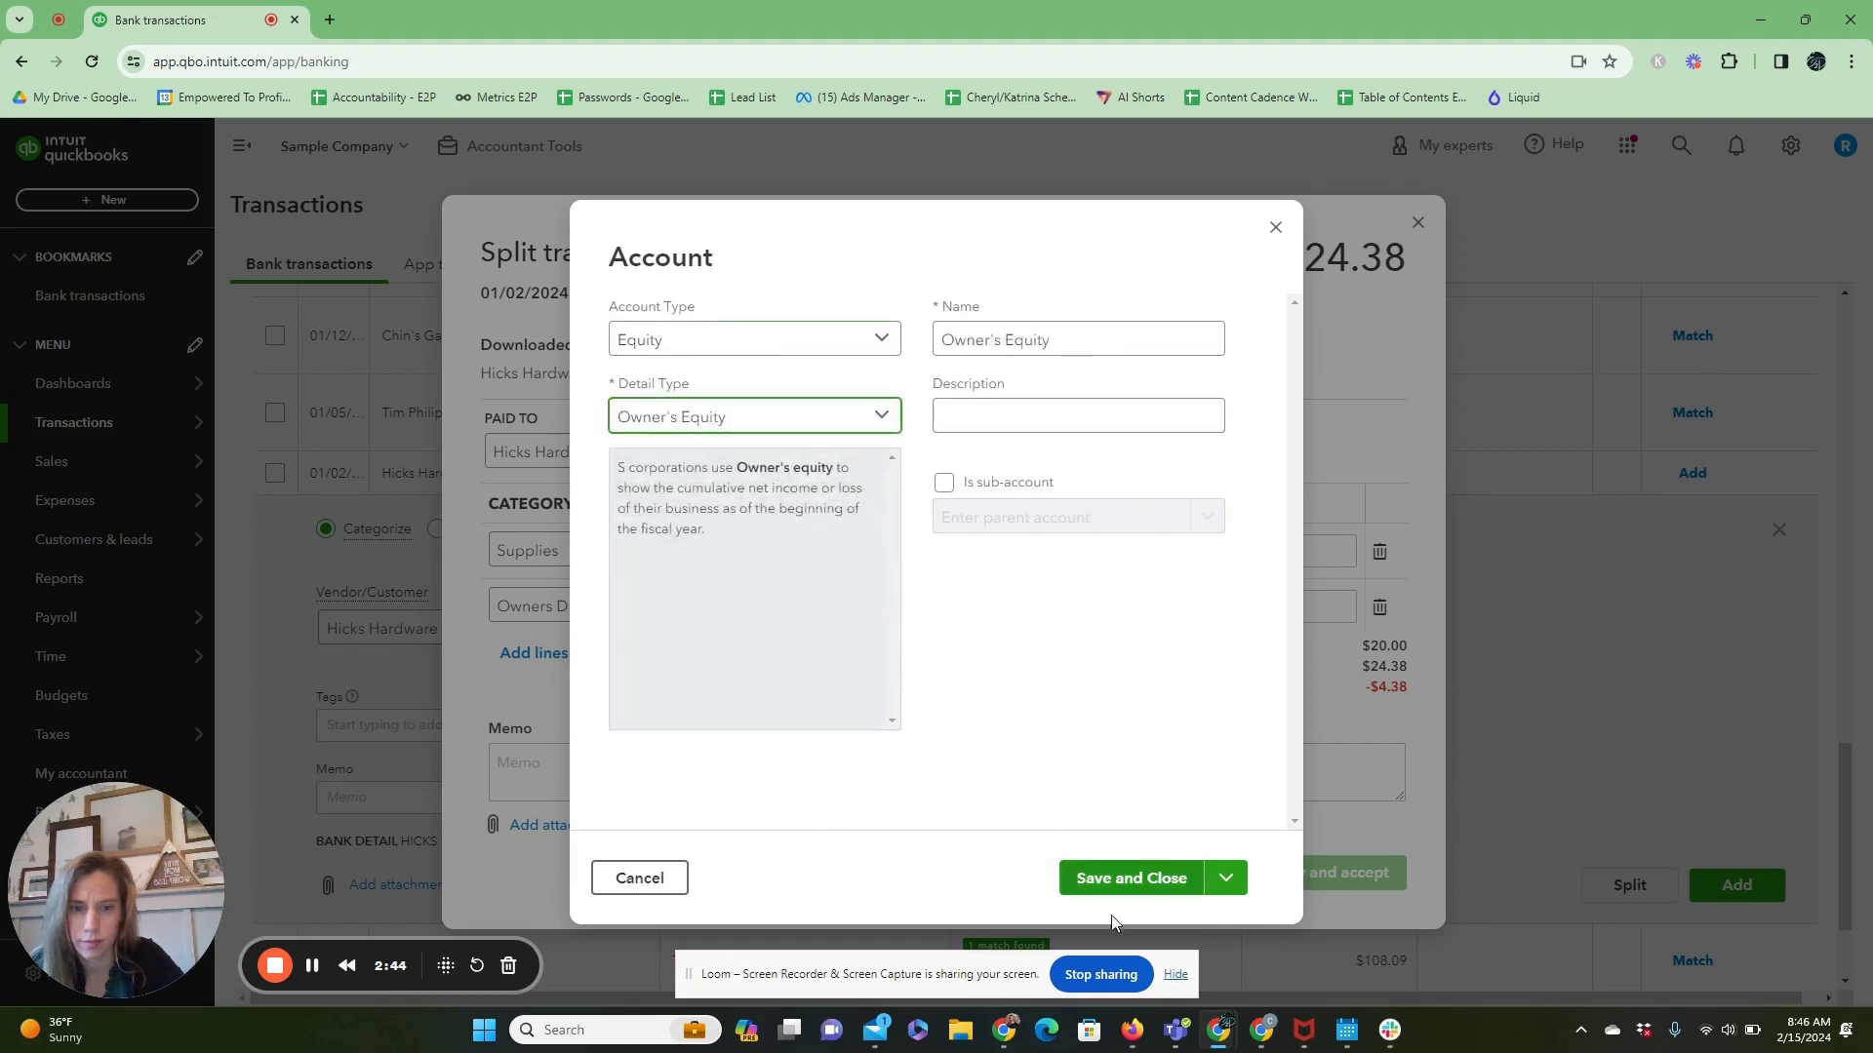
{"action": "left_click", "coordinate": [1152, 896]}
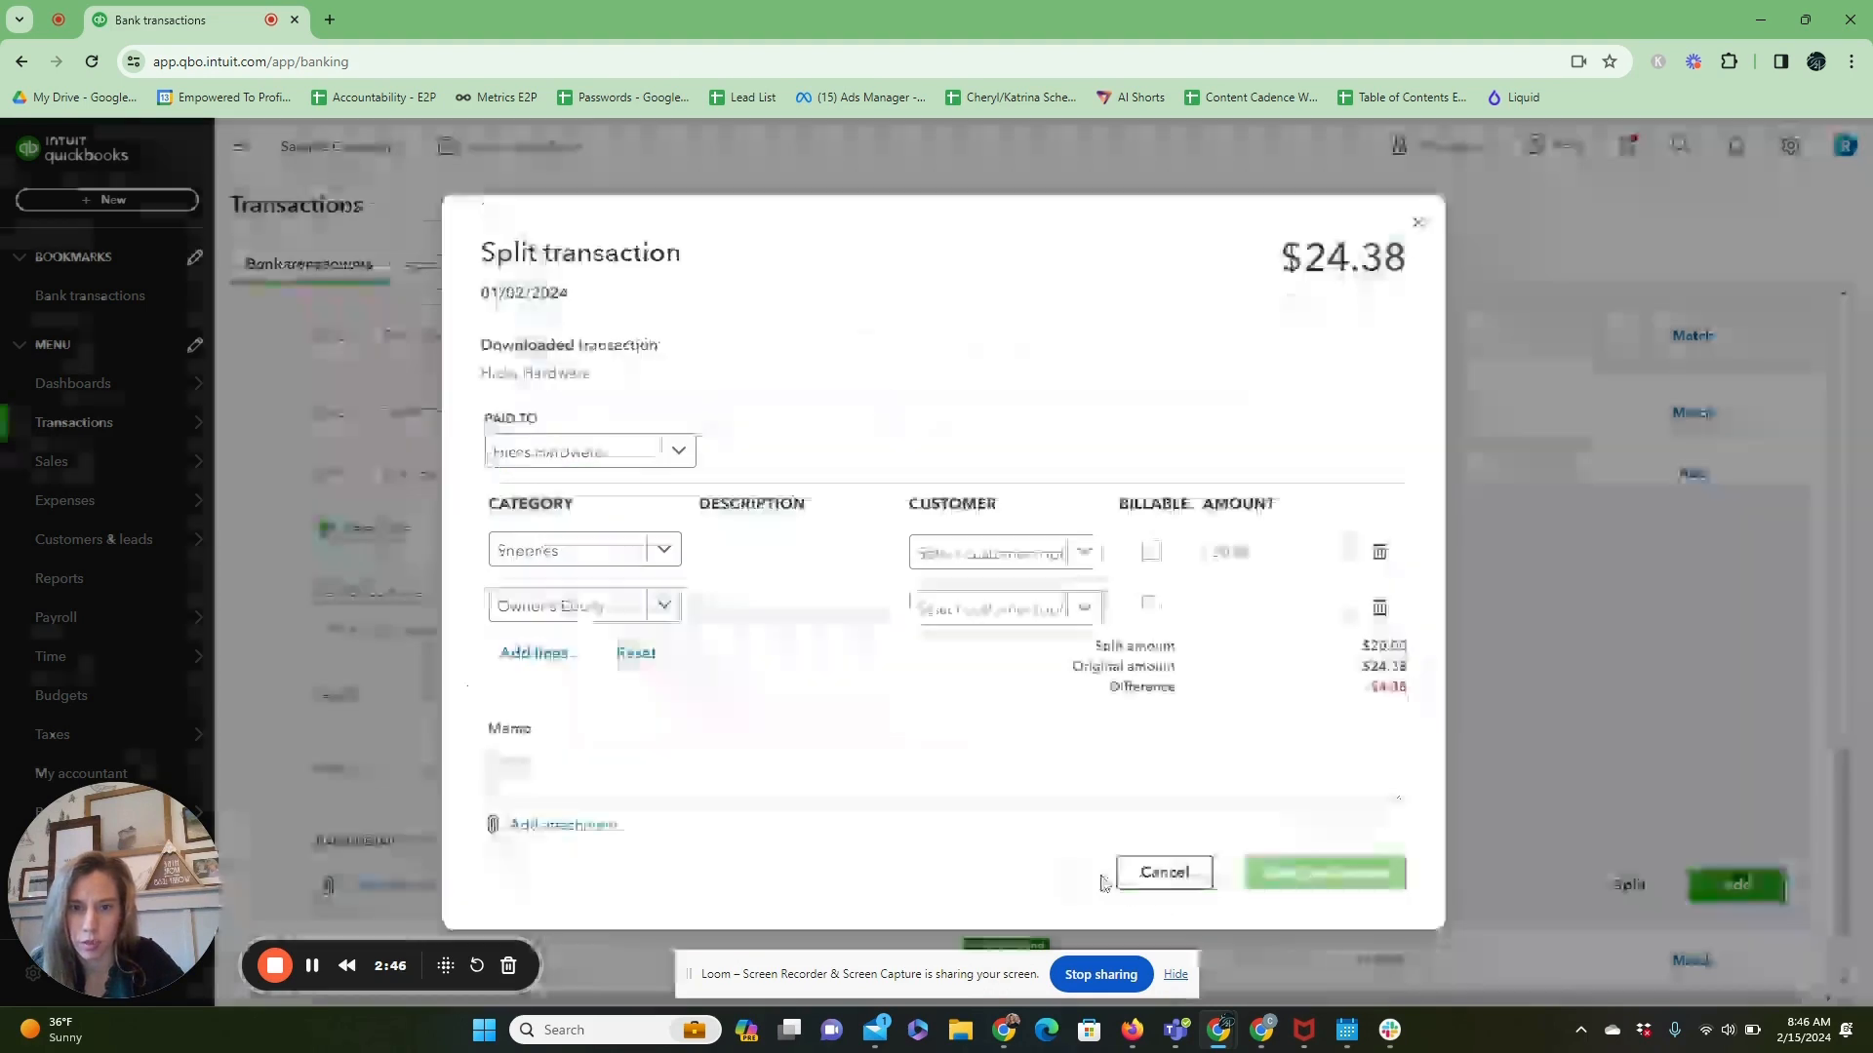
Set the second split line's amount to 4.38, then apply and accept the Hicks Hardware split.
{"action": "left_click", "coordinate": [1285, 615]}
{"action": "type", "text": "4.38"}
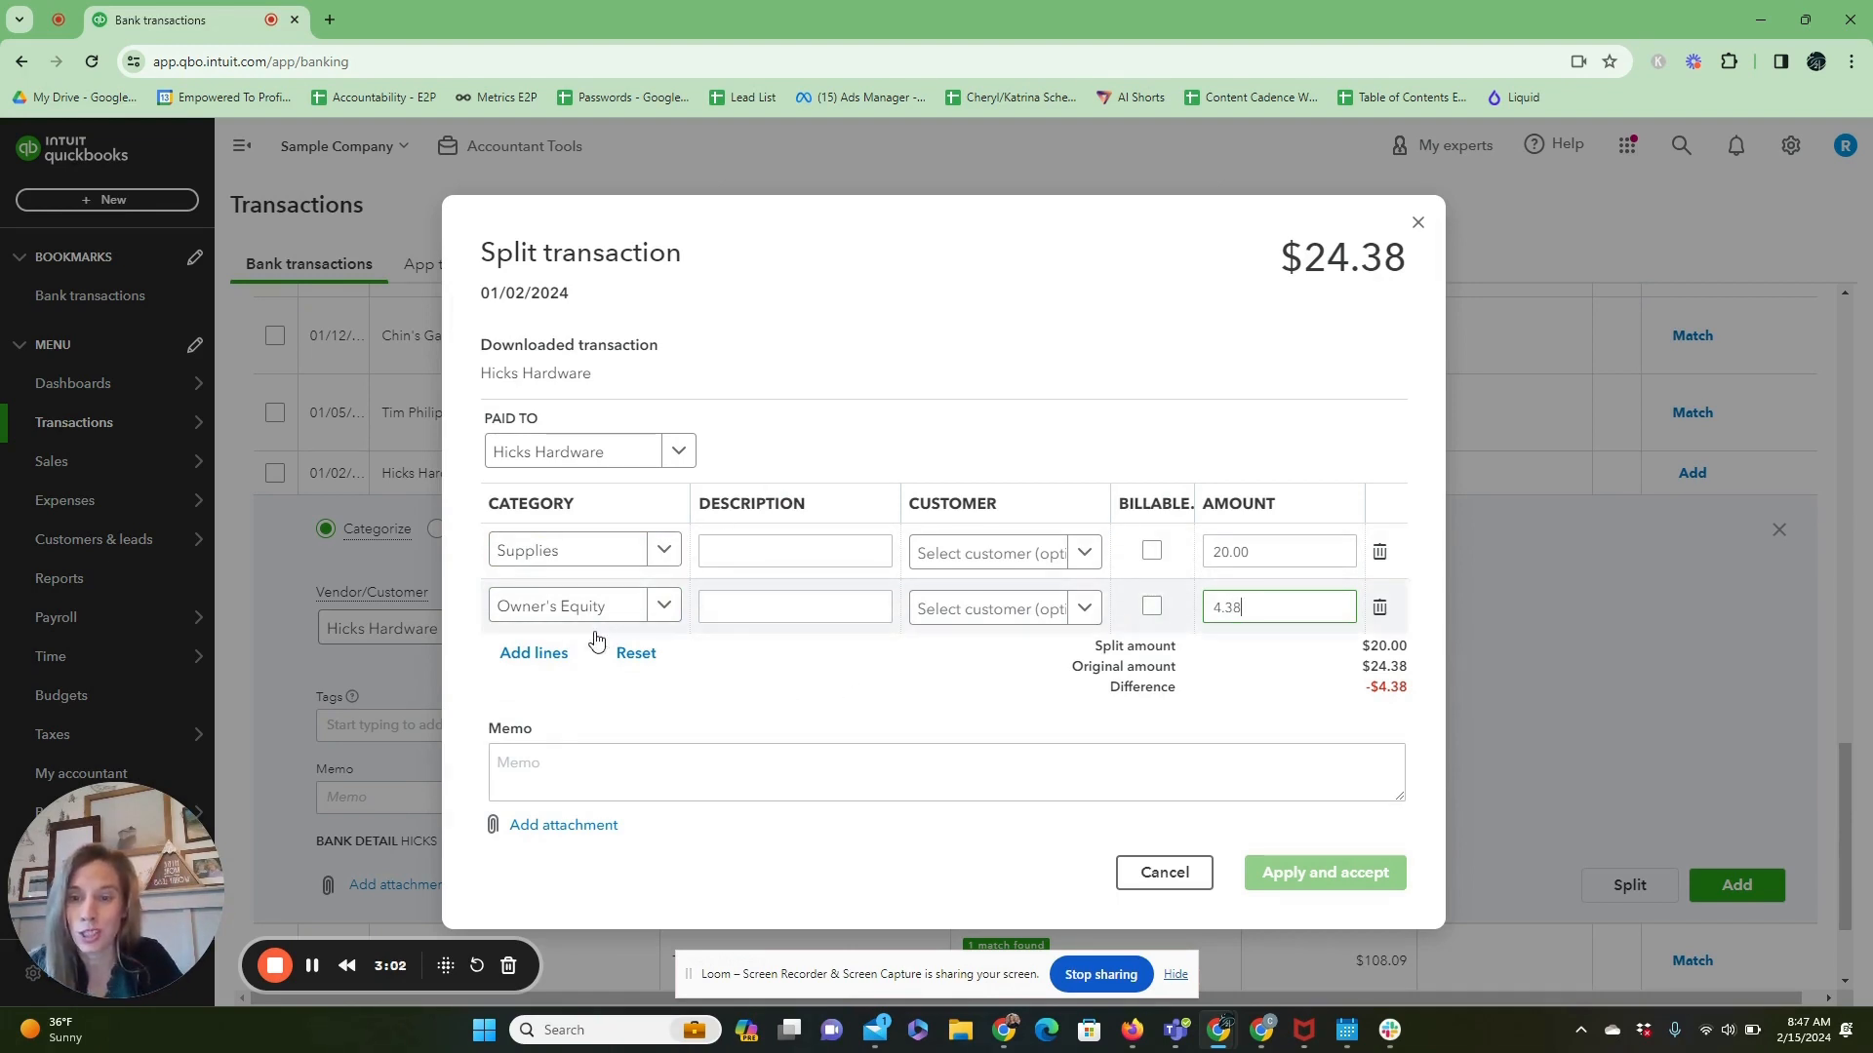
{"action": "left_click", "coordinate": [1219, 733]}
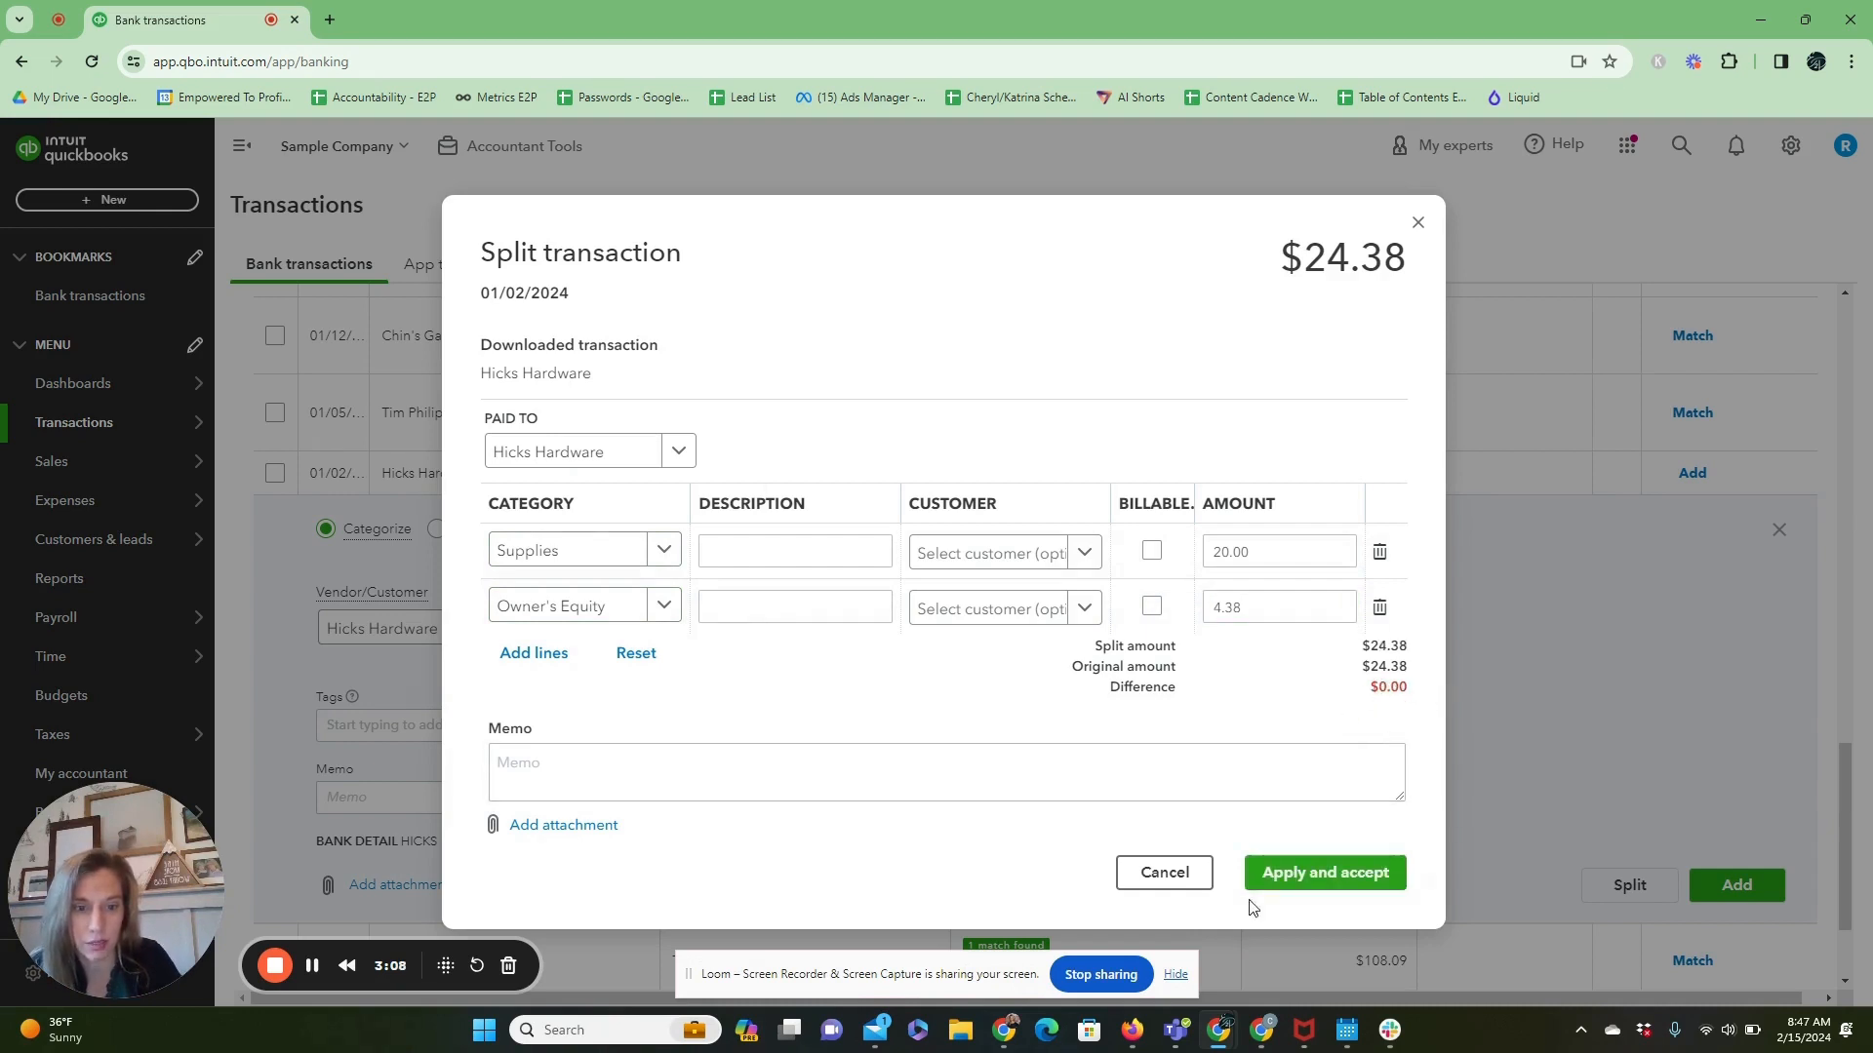
{"action": "left_click", "coordinate": [1325, 880]}
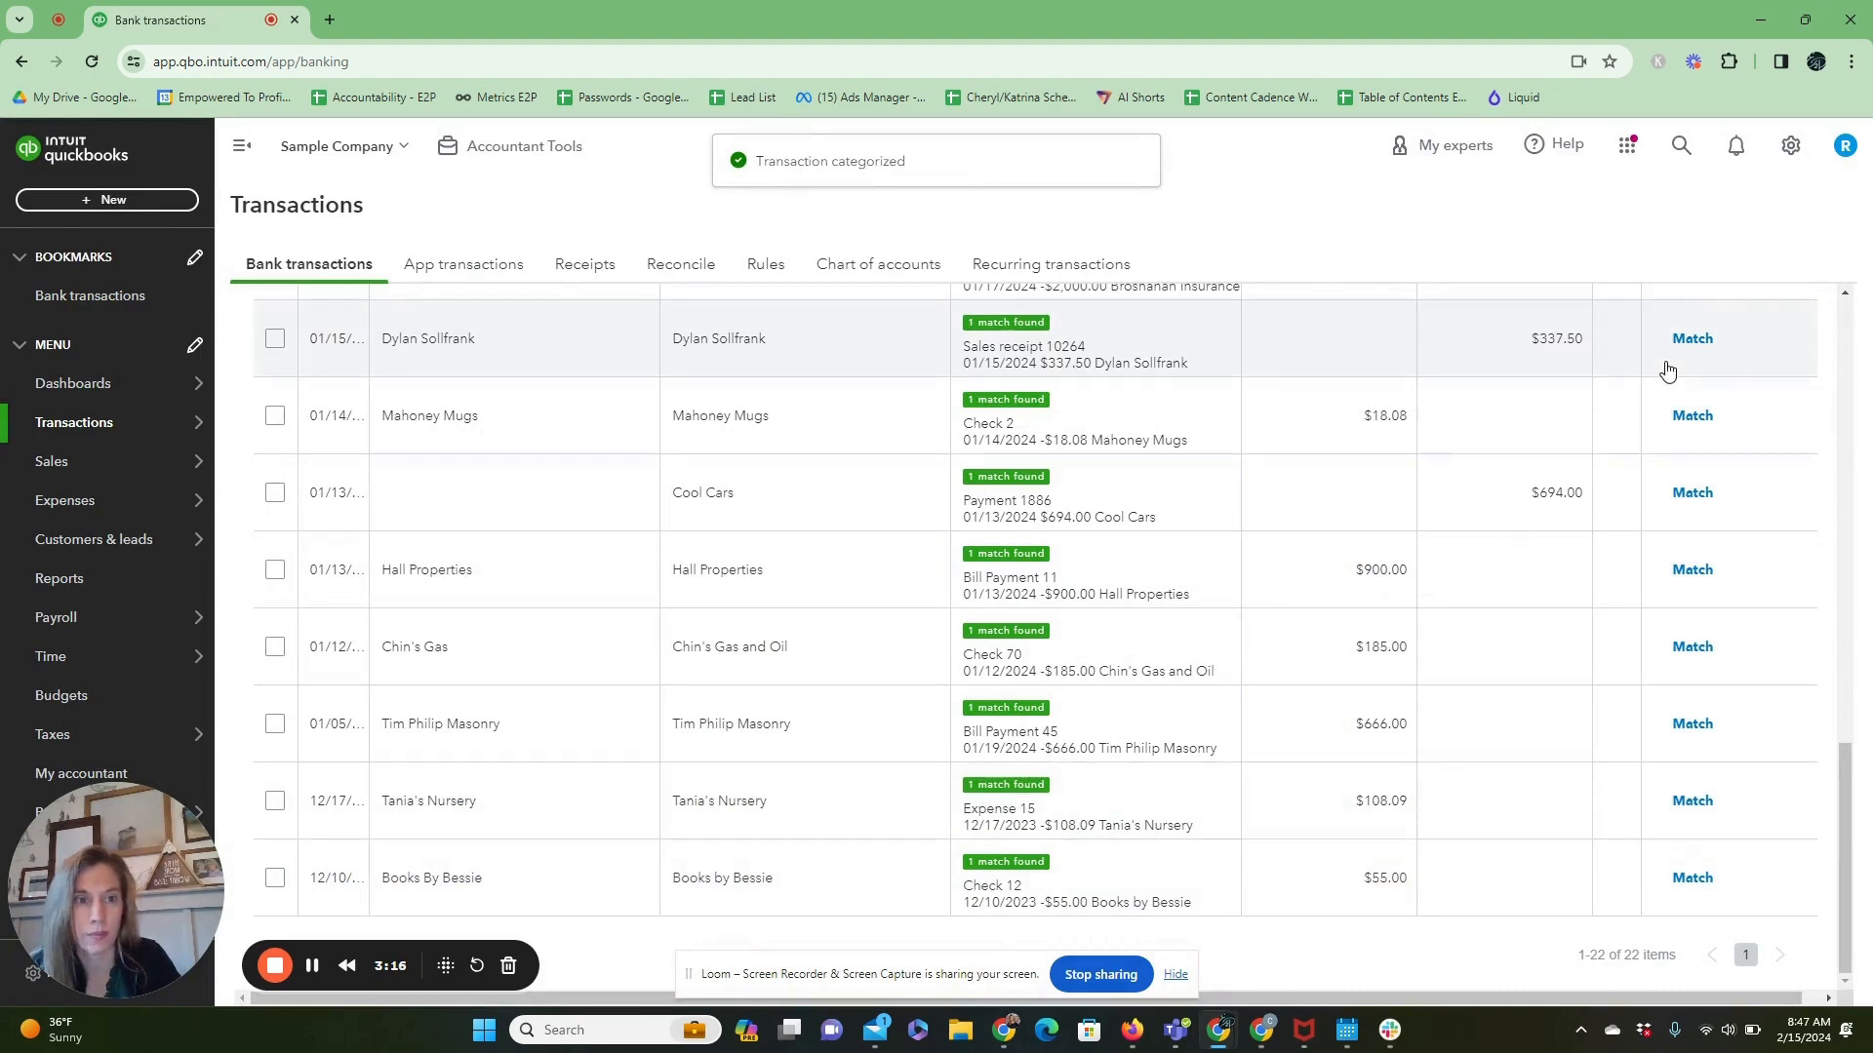
Filter the chart of accounts for Supplies and run that account's report to check its transactions.
{"action": "left_click", "coordinate": [1792, 159]}
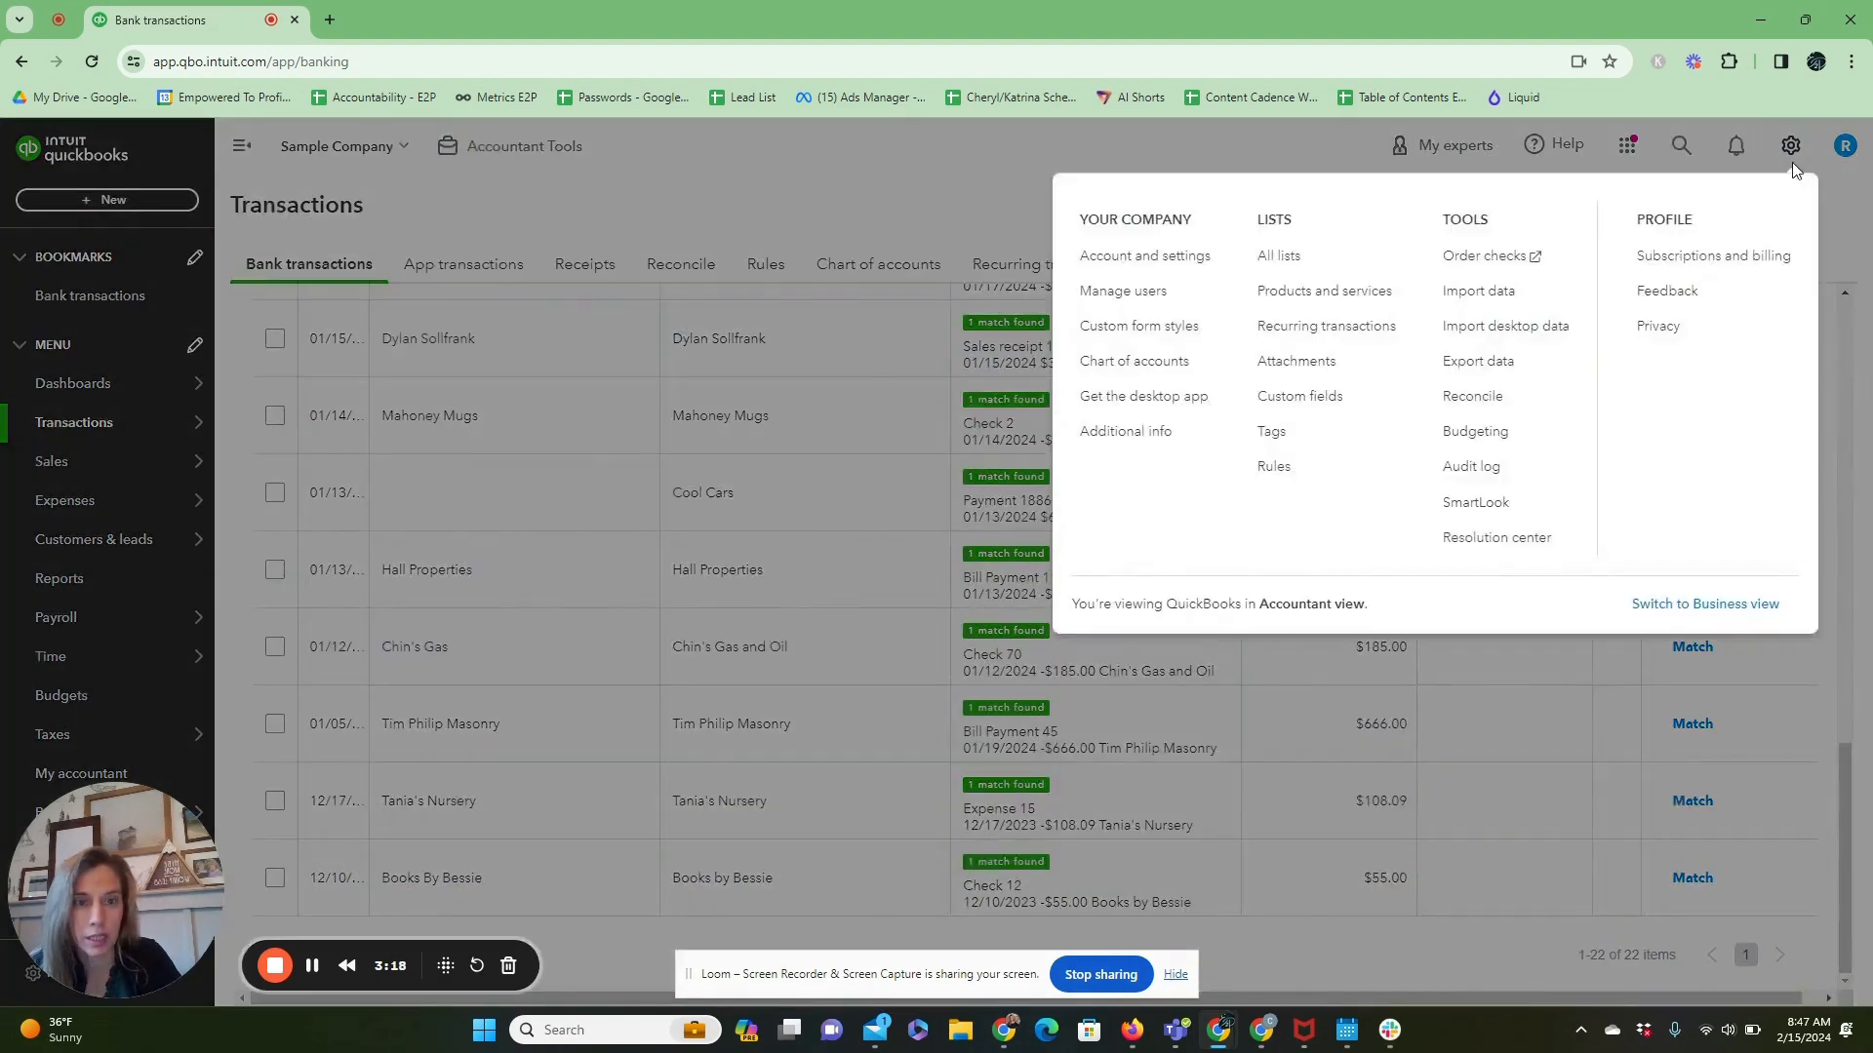
{"action": "left_click", "coordinate": [1160, 365]}
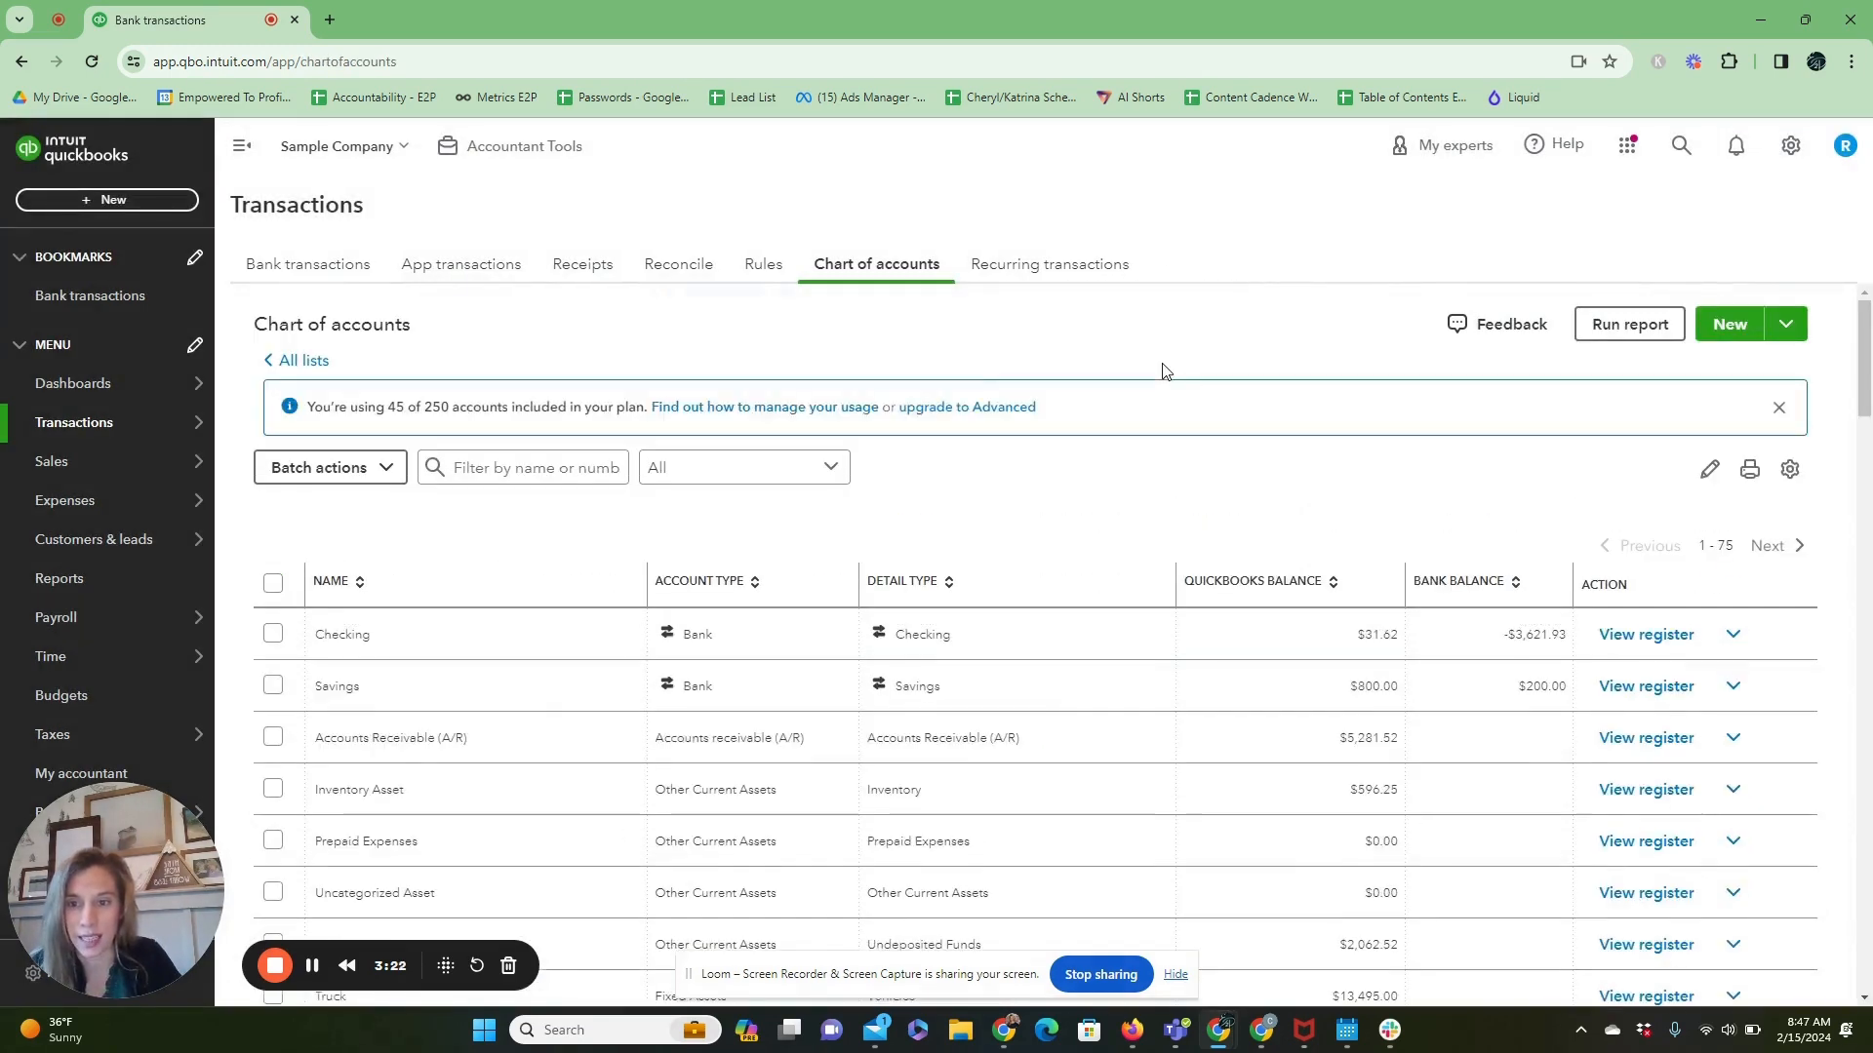
{"action": "left_click", "coordinate": [522, 478]}
{"action": "type", "text": "SUpp"}
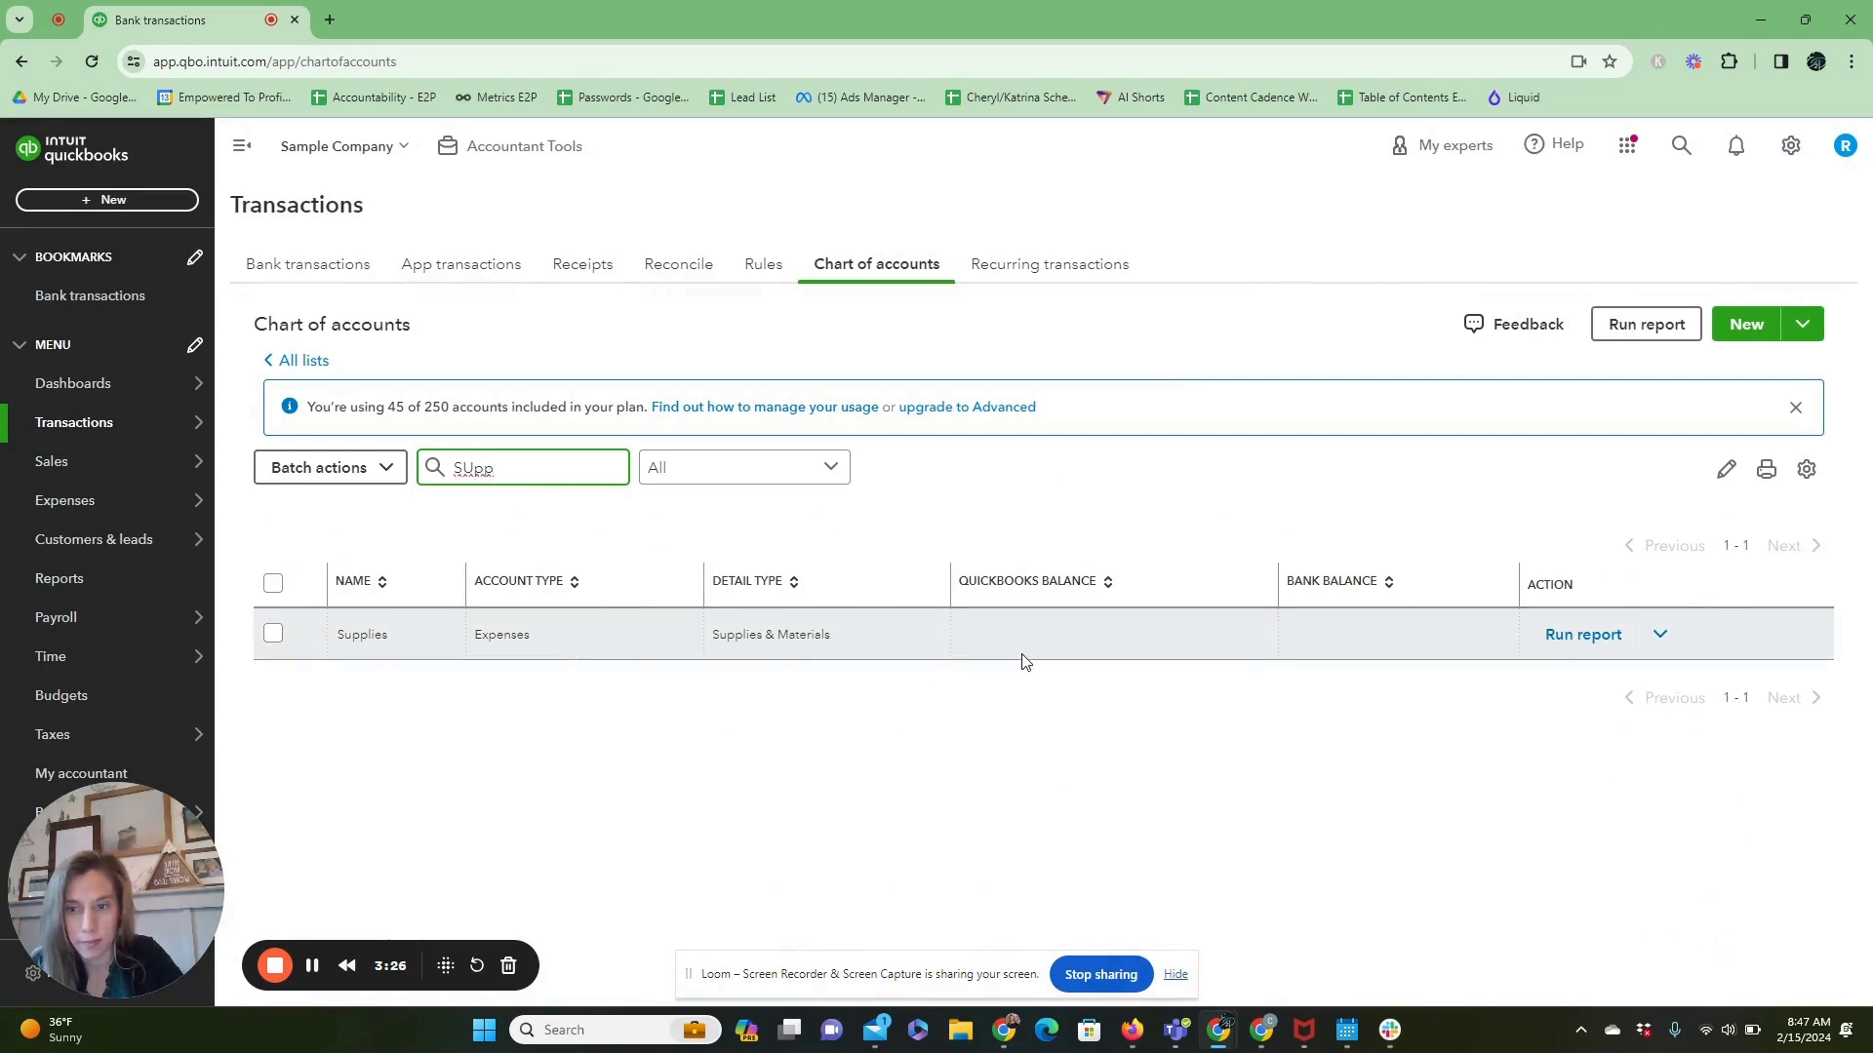
{"action": "left_click", "coordinate": [1583, 634]}
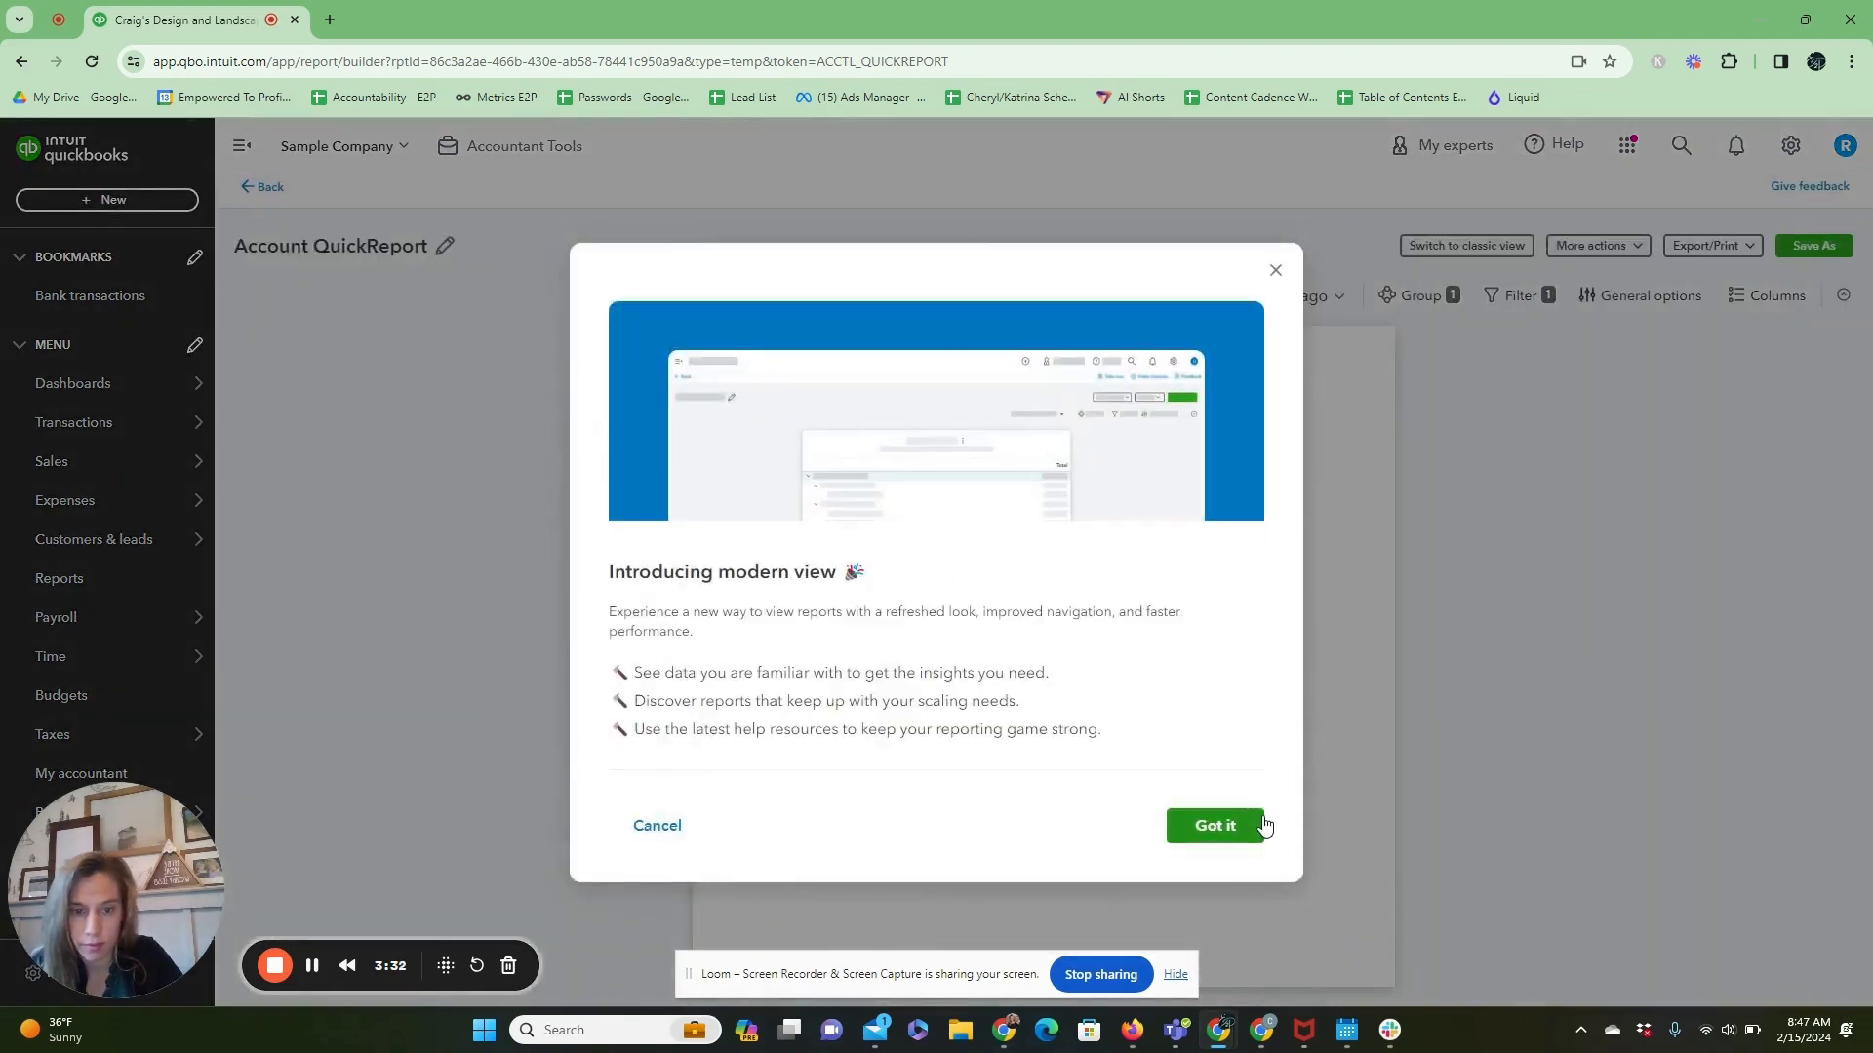
{"action": "left_click", "coordinate": [1263, 825]}
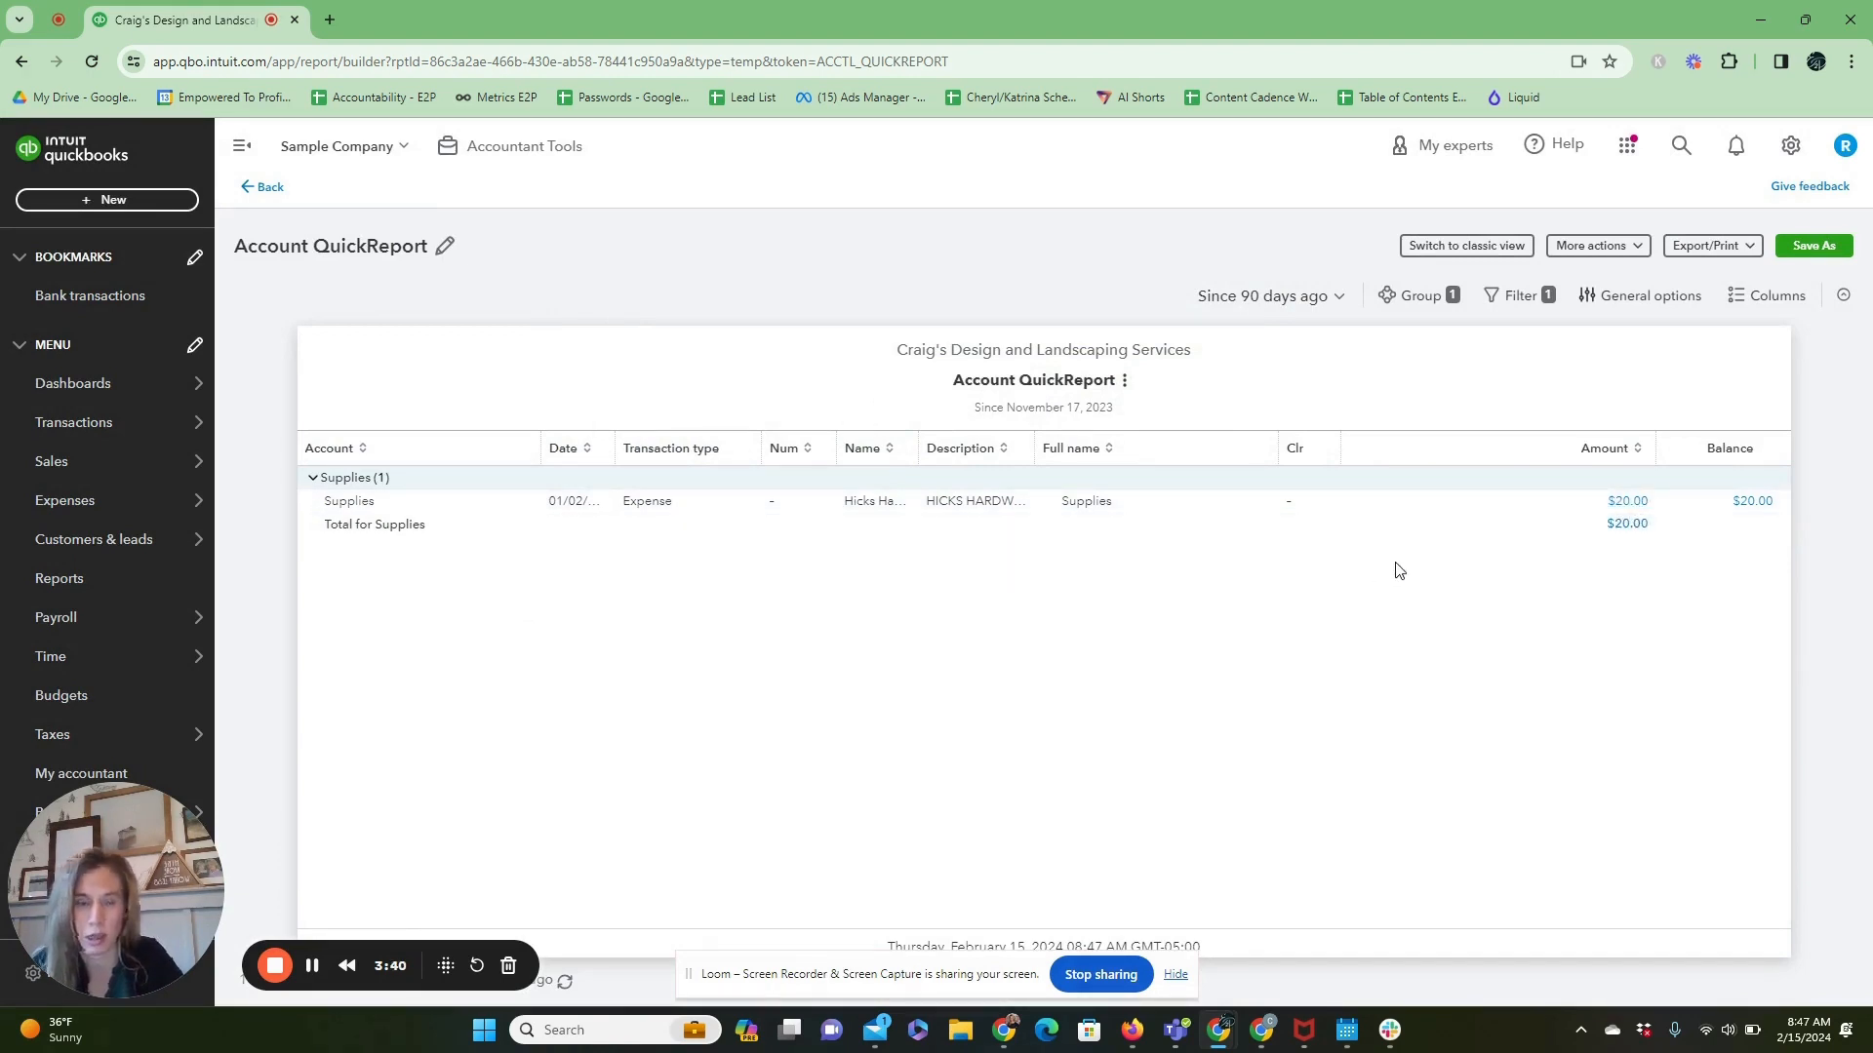
Filter the chart of accounts for Owner and open the Owner's Equity register to check its entries.
{"action": "left_click", "coordinate": [1789, 146]}
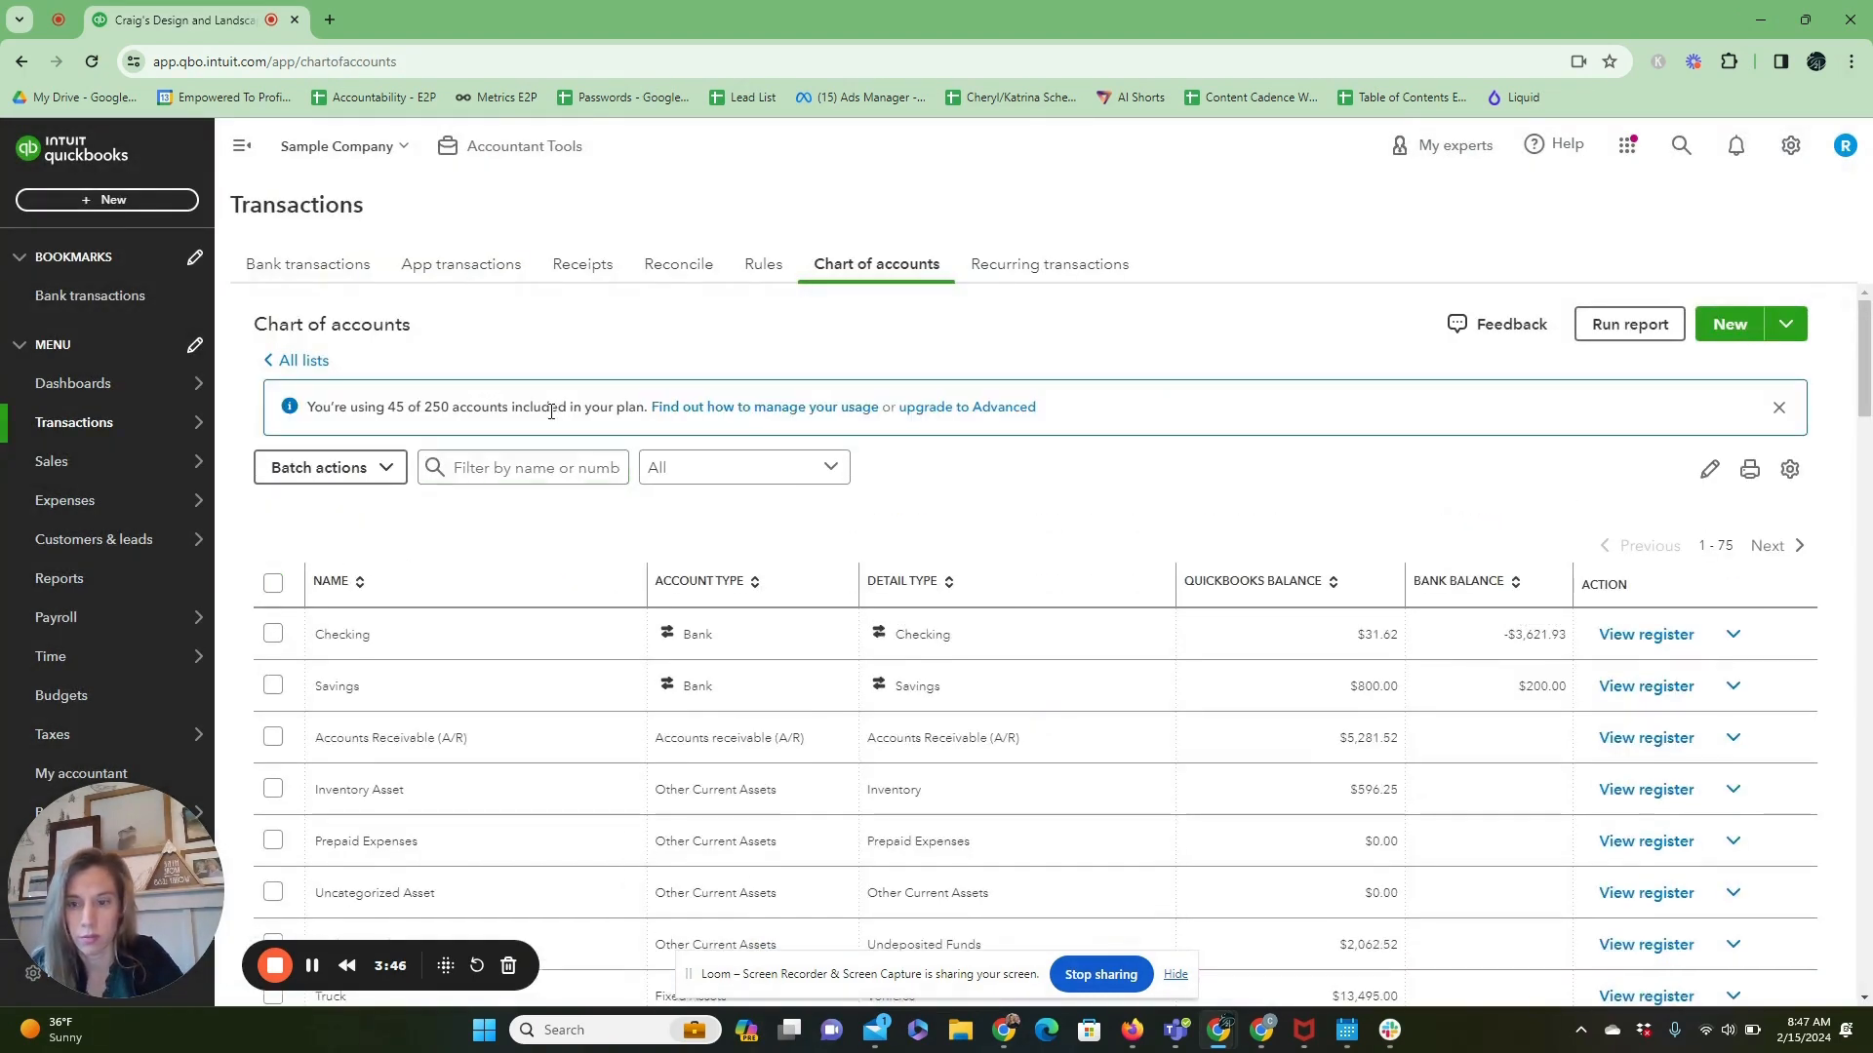
{"action": "left_click", "coordinate": [526, 455]}
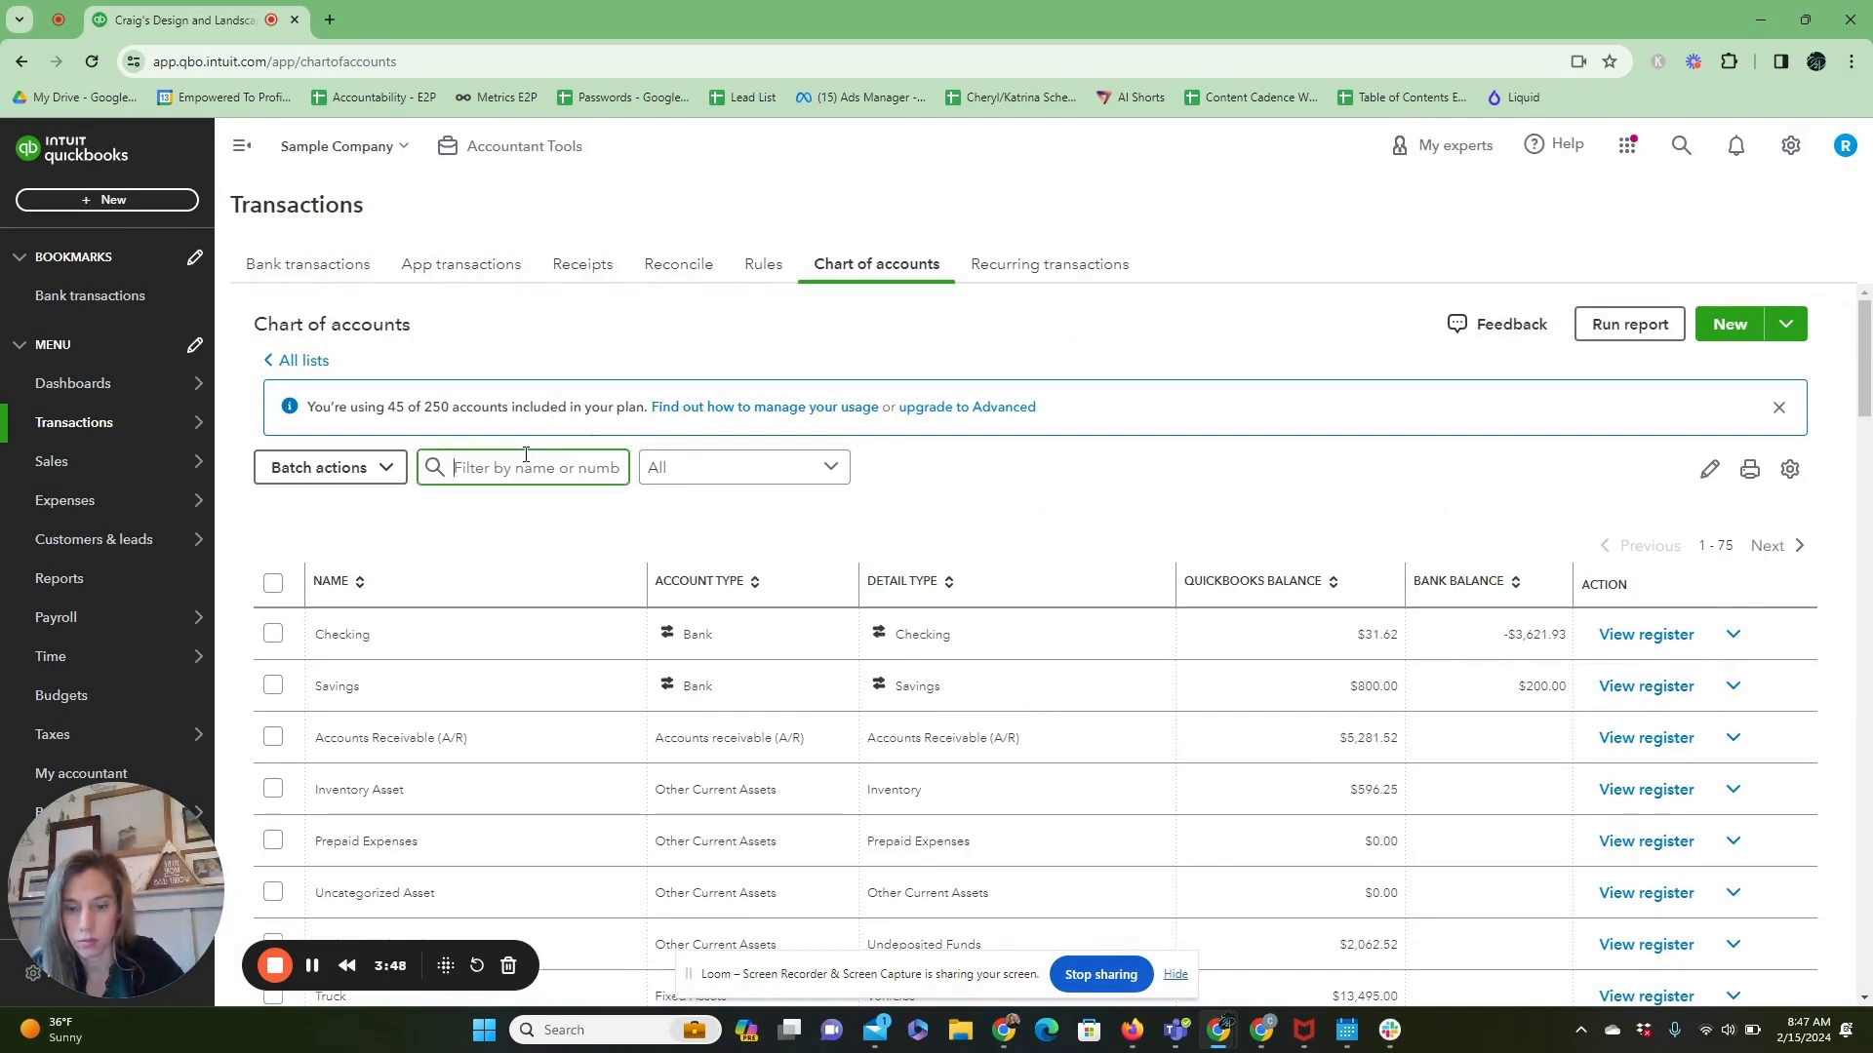
{"action": "type", "text": "Owner"}
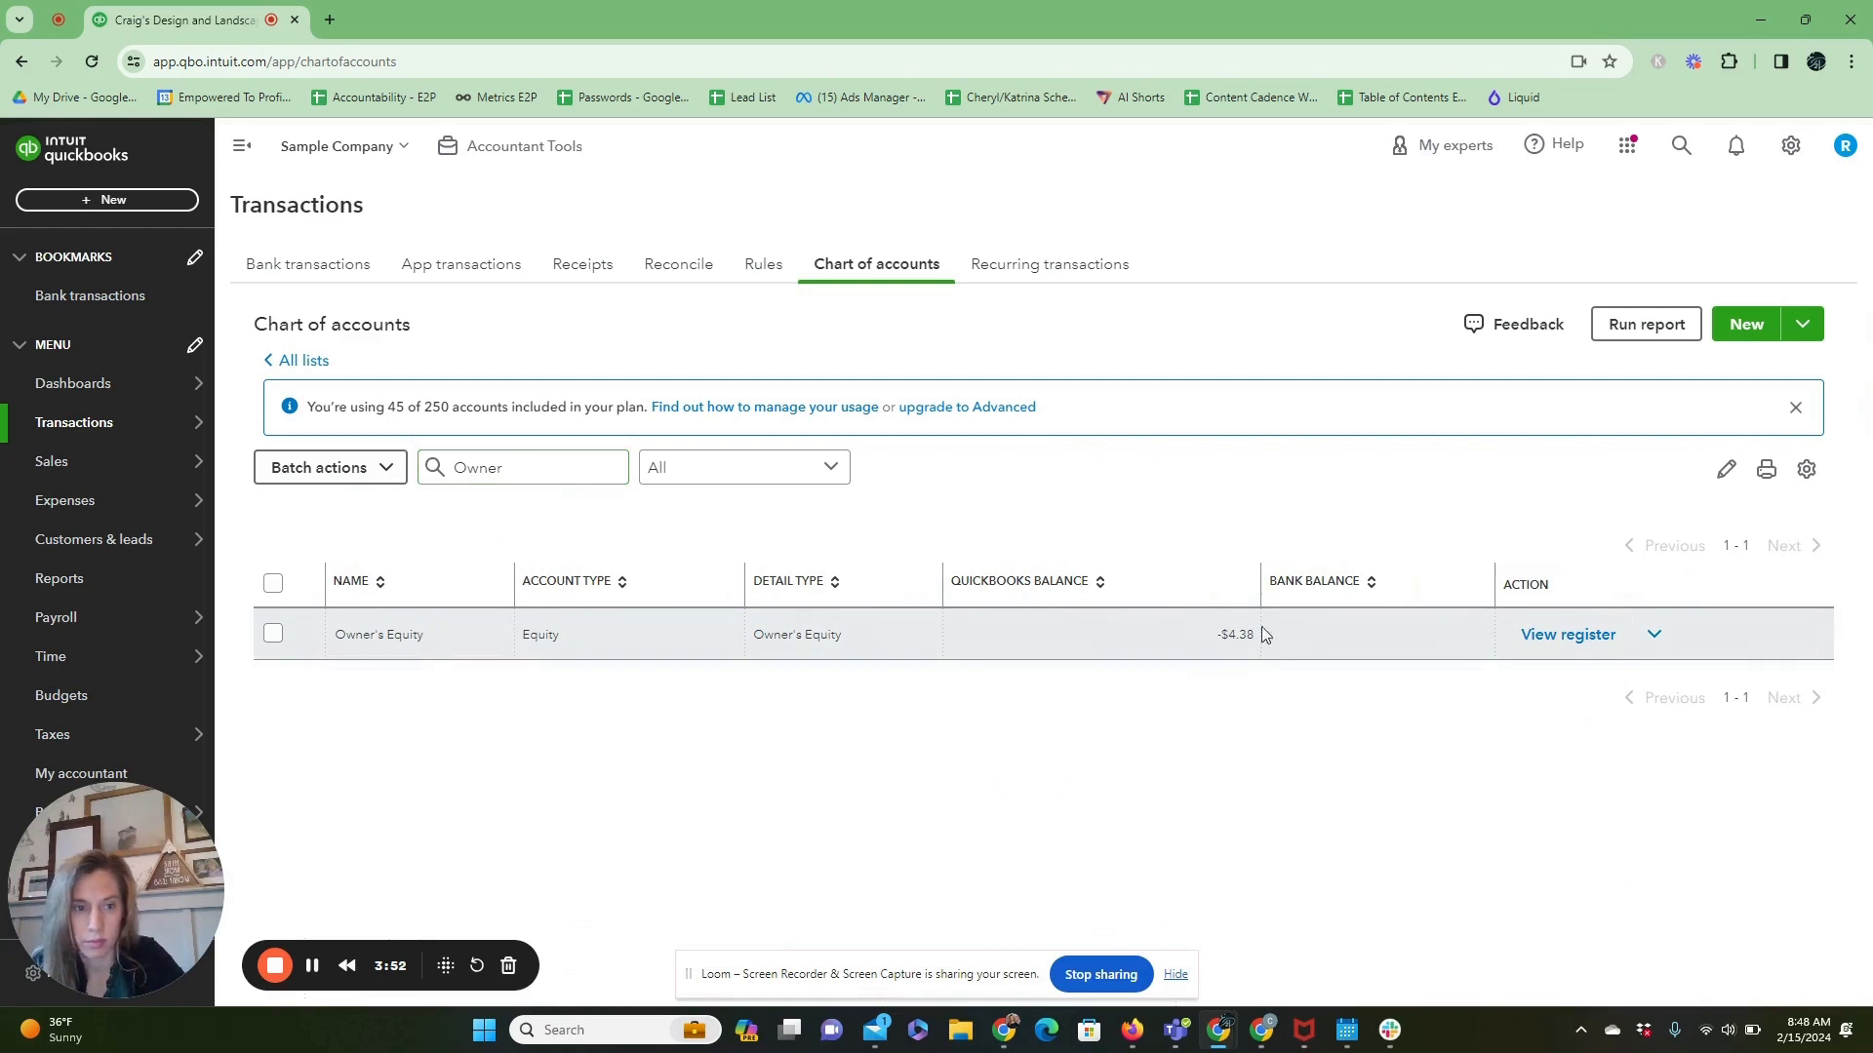
{"action": "left_click", "coordinate": [1600, 635]}
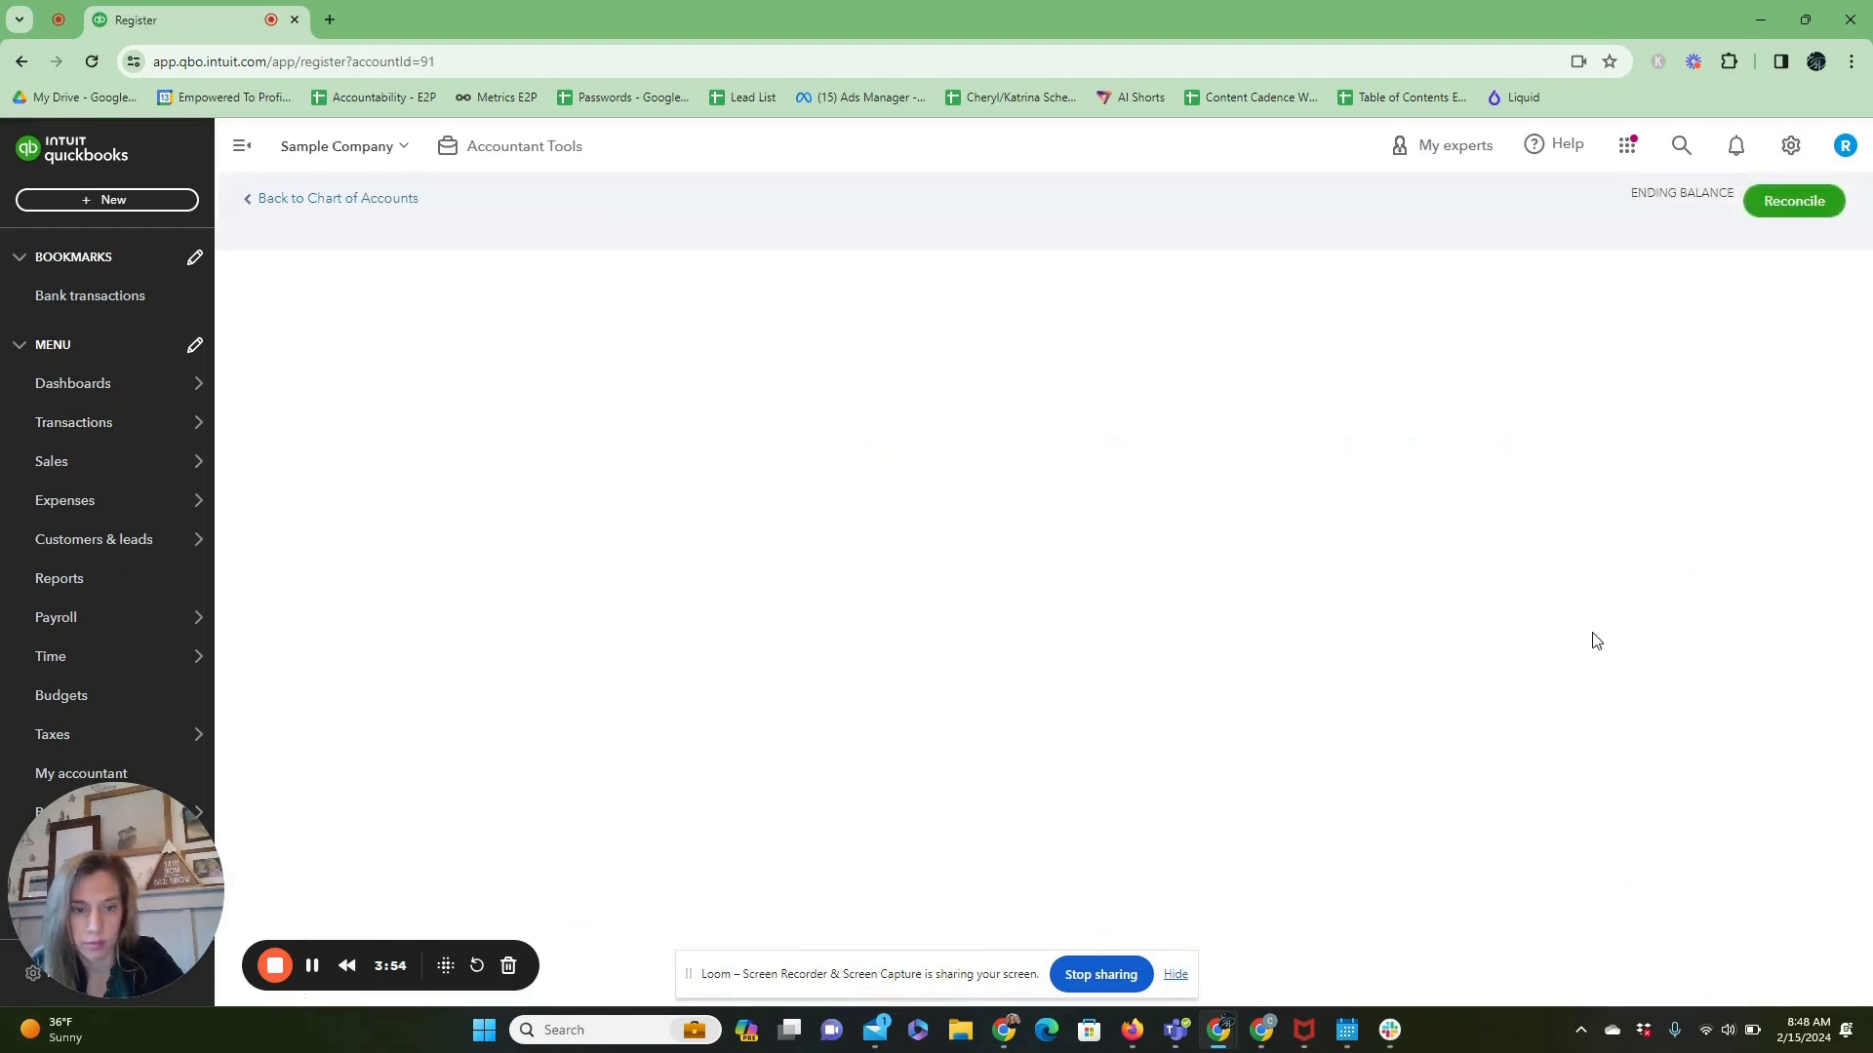
{"action": "left_click", "coordinate": [472, 382]}
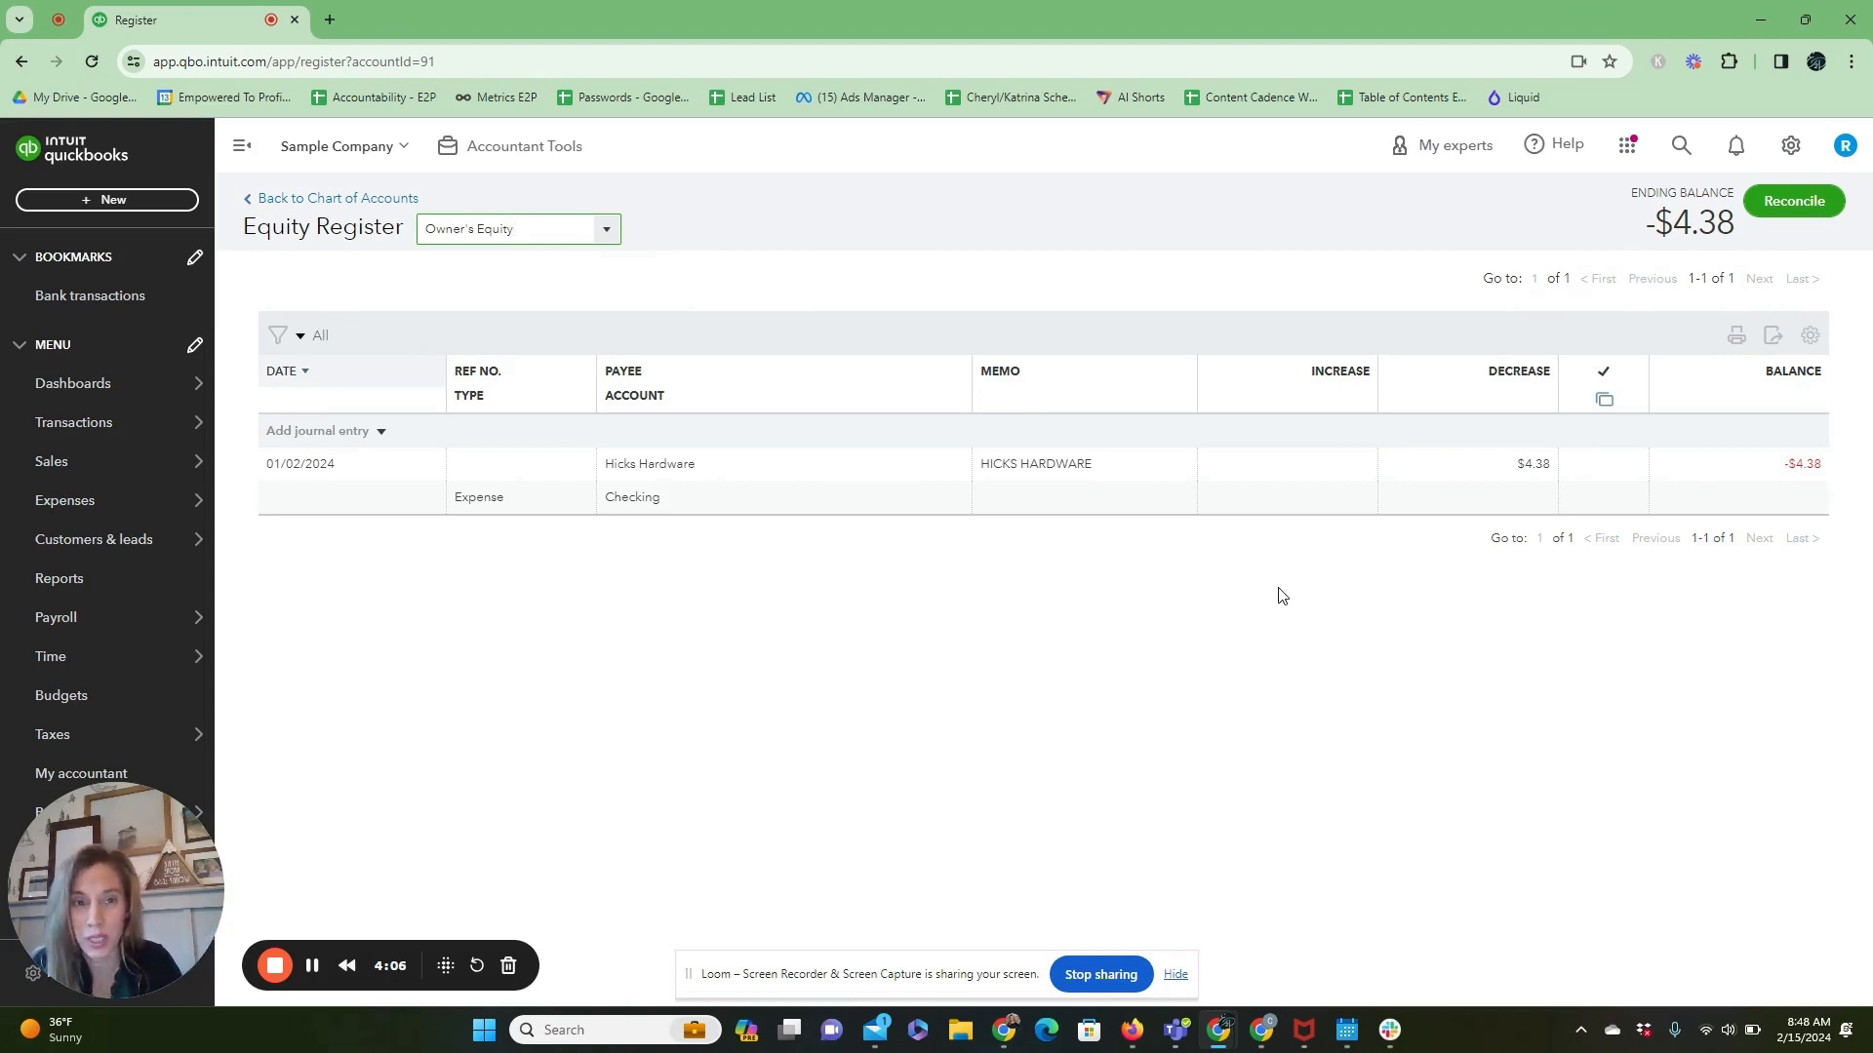
Open the Profit and Loss report and review its reporting period and expense accounts.
{"action": "left_click", "coordinate": [1793, 149]}
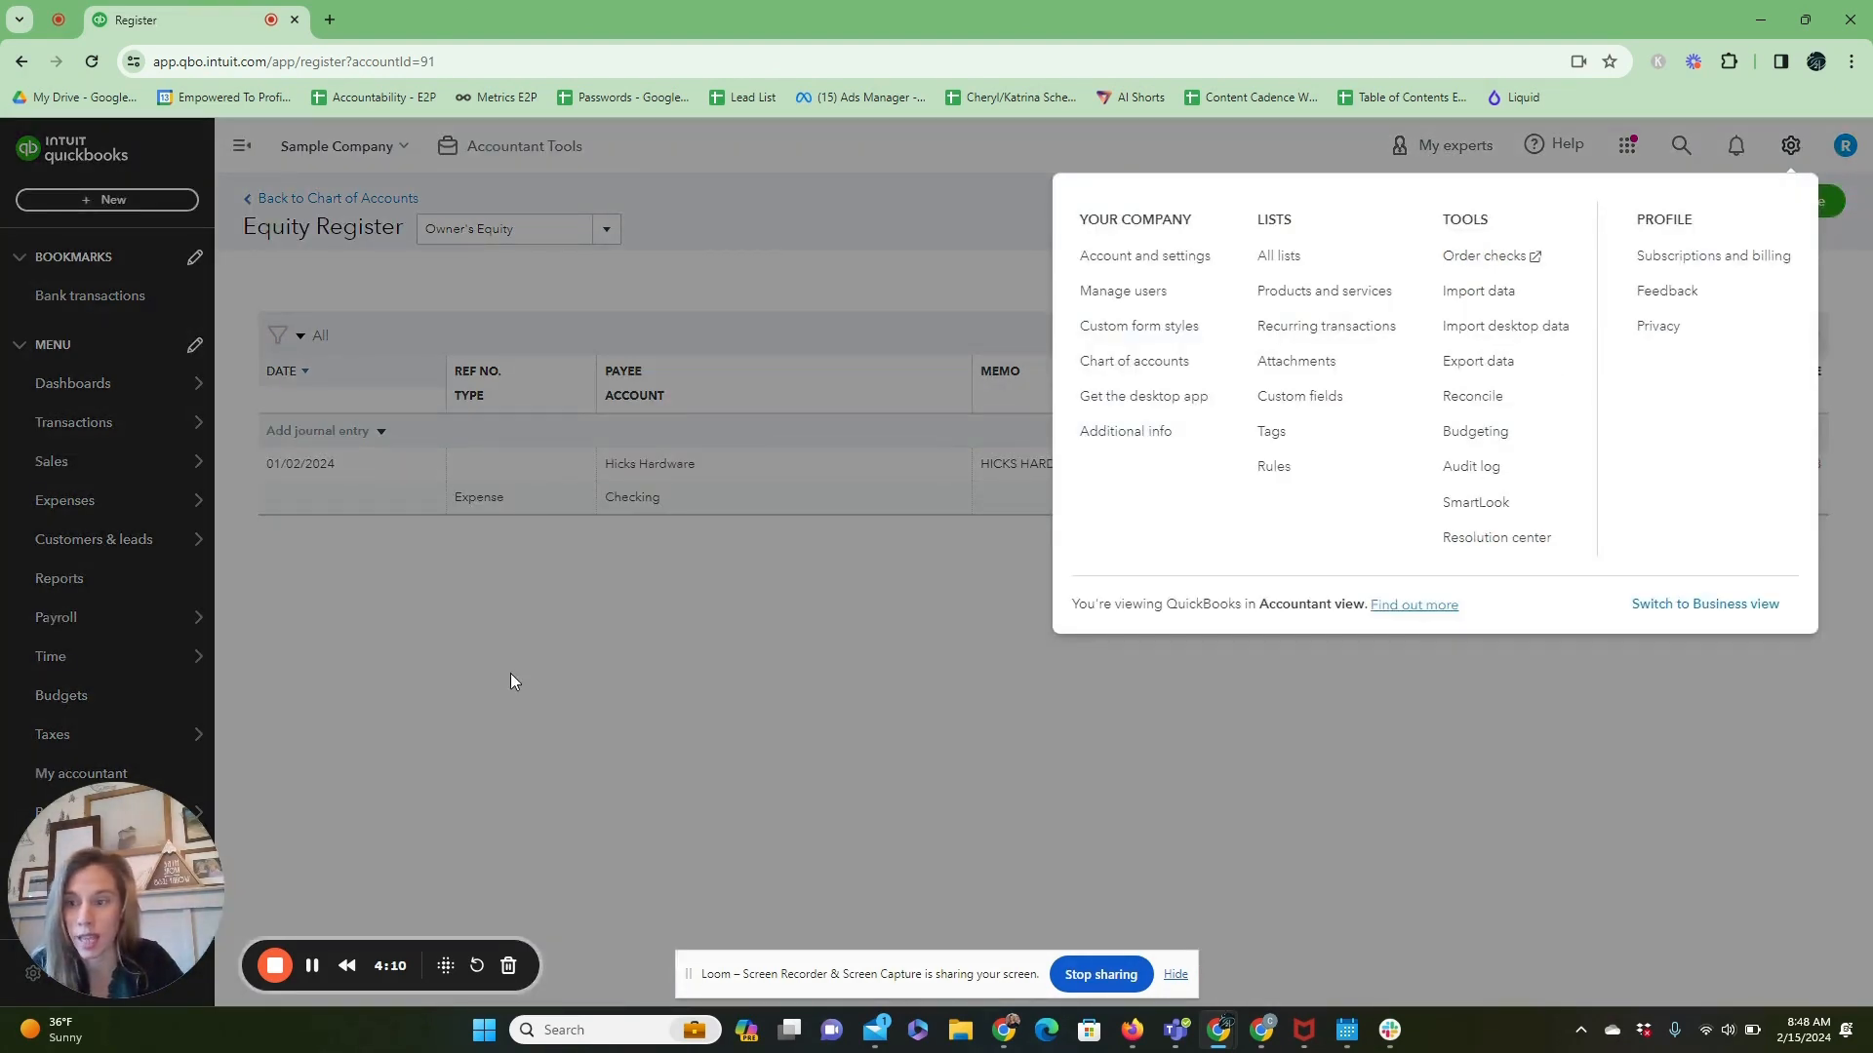
{"action": "left_click", "coordinate": [423, 669]}
{"action": "left_click", "coordinate": [76, 599]}
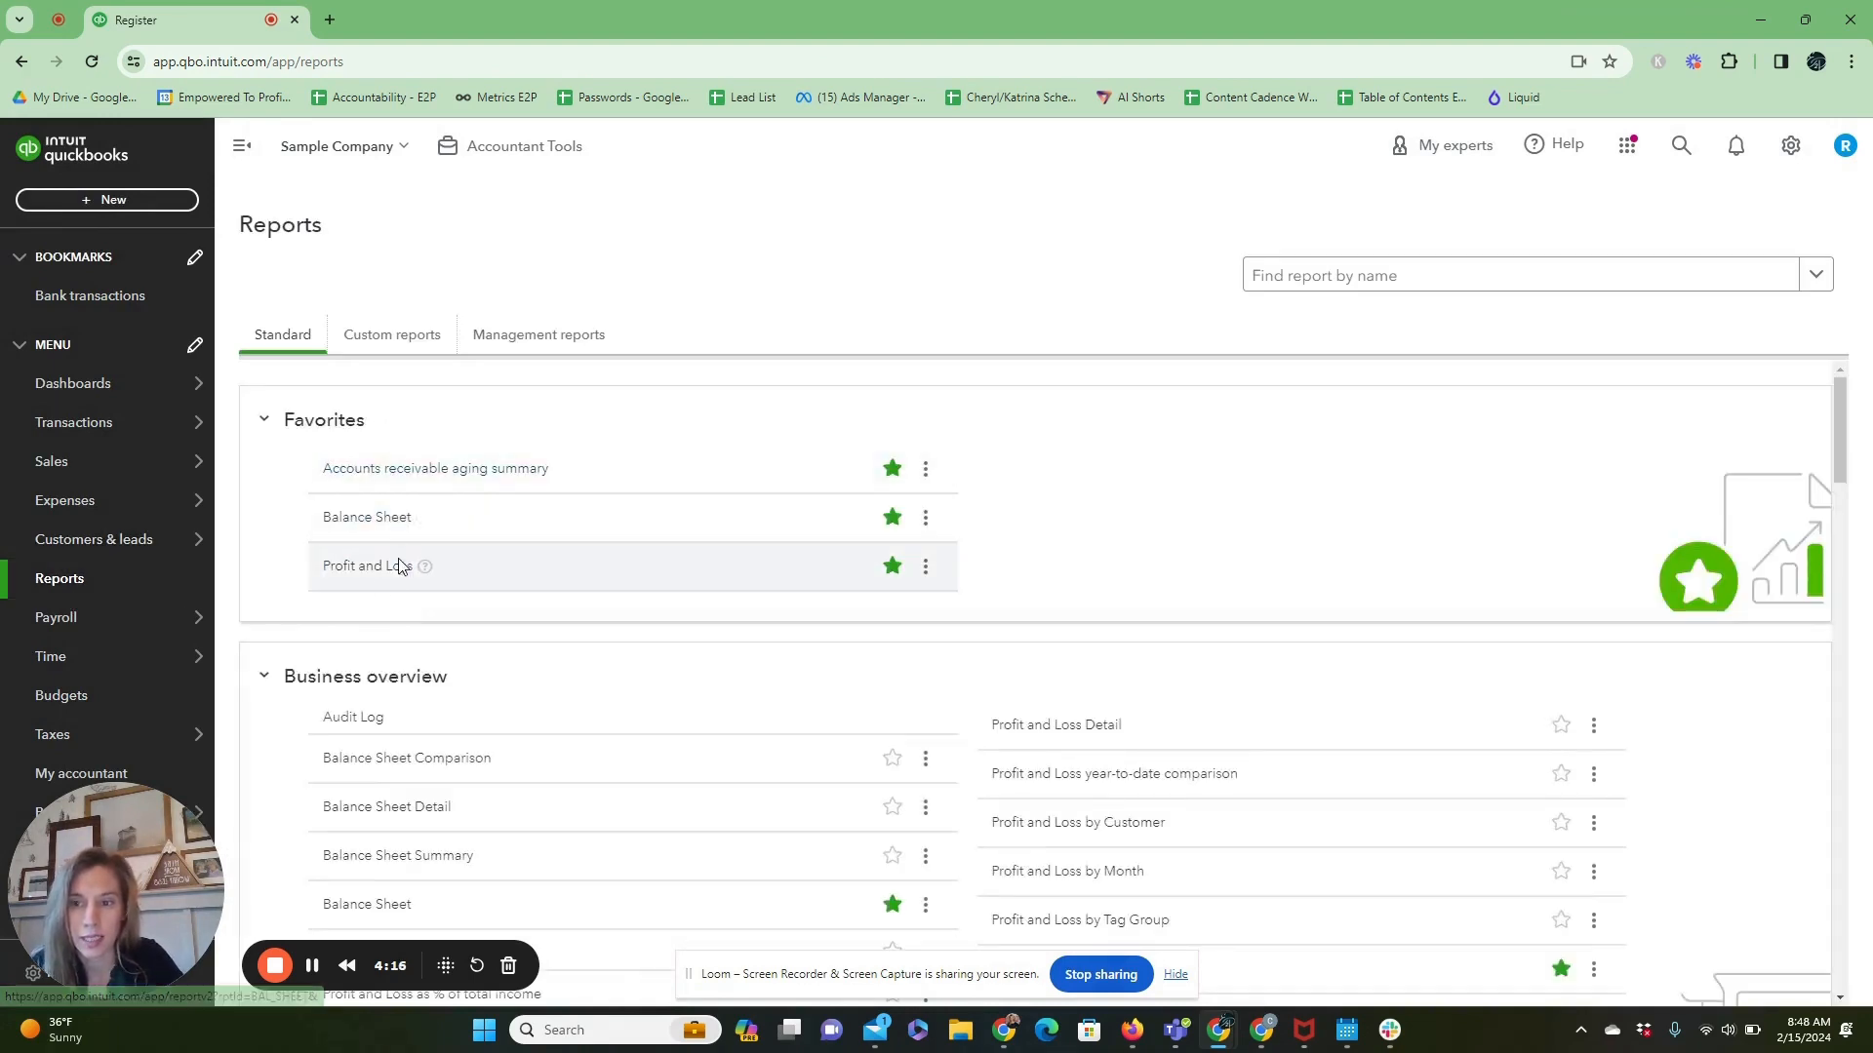
{"action": "left_click", "coordinate": [381, 580]}
{"action": "scroll", "coordinate": [381, 581], "scroll_direction": "down", "scroll_amount": 5}
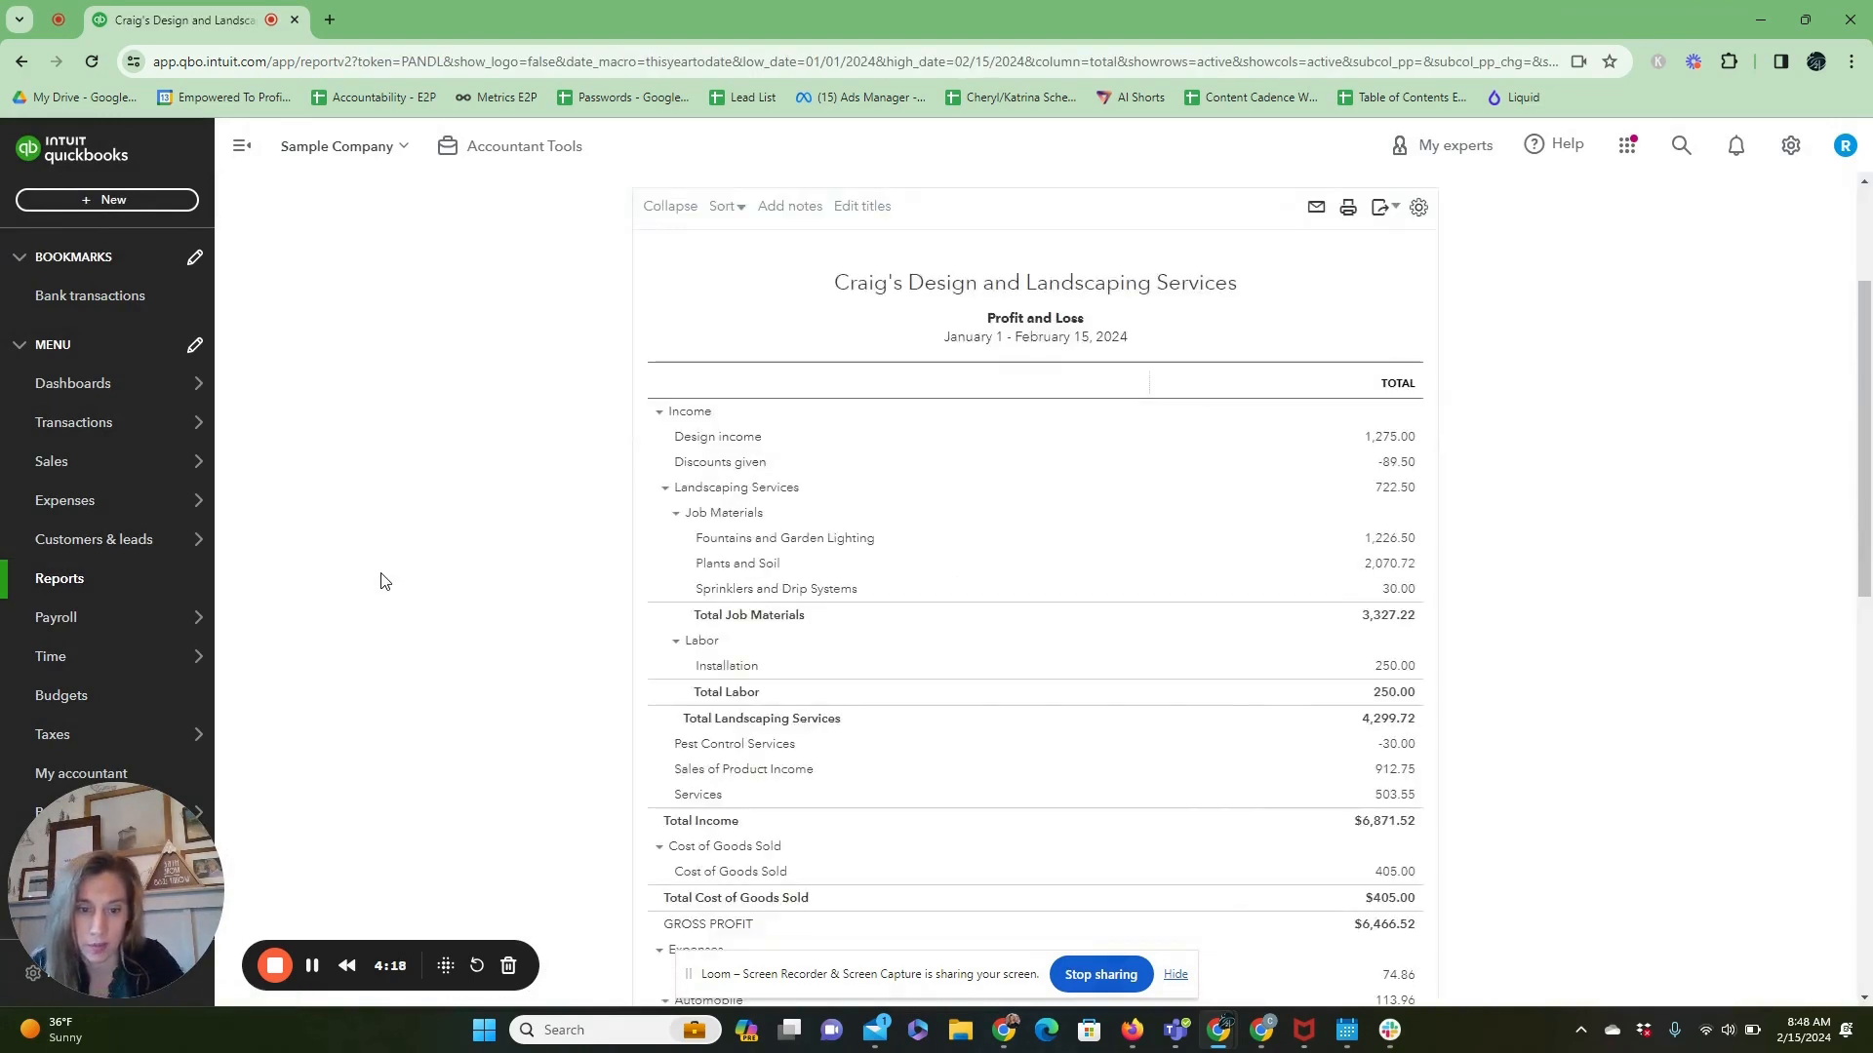
{"action": "scroll", "coordinate": [693, 419], "scroll_direction": "up", "scroll_amount": 3}
{"action": "left_click", "coordinate": [532, 292]}
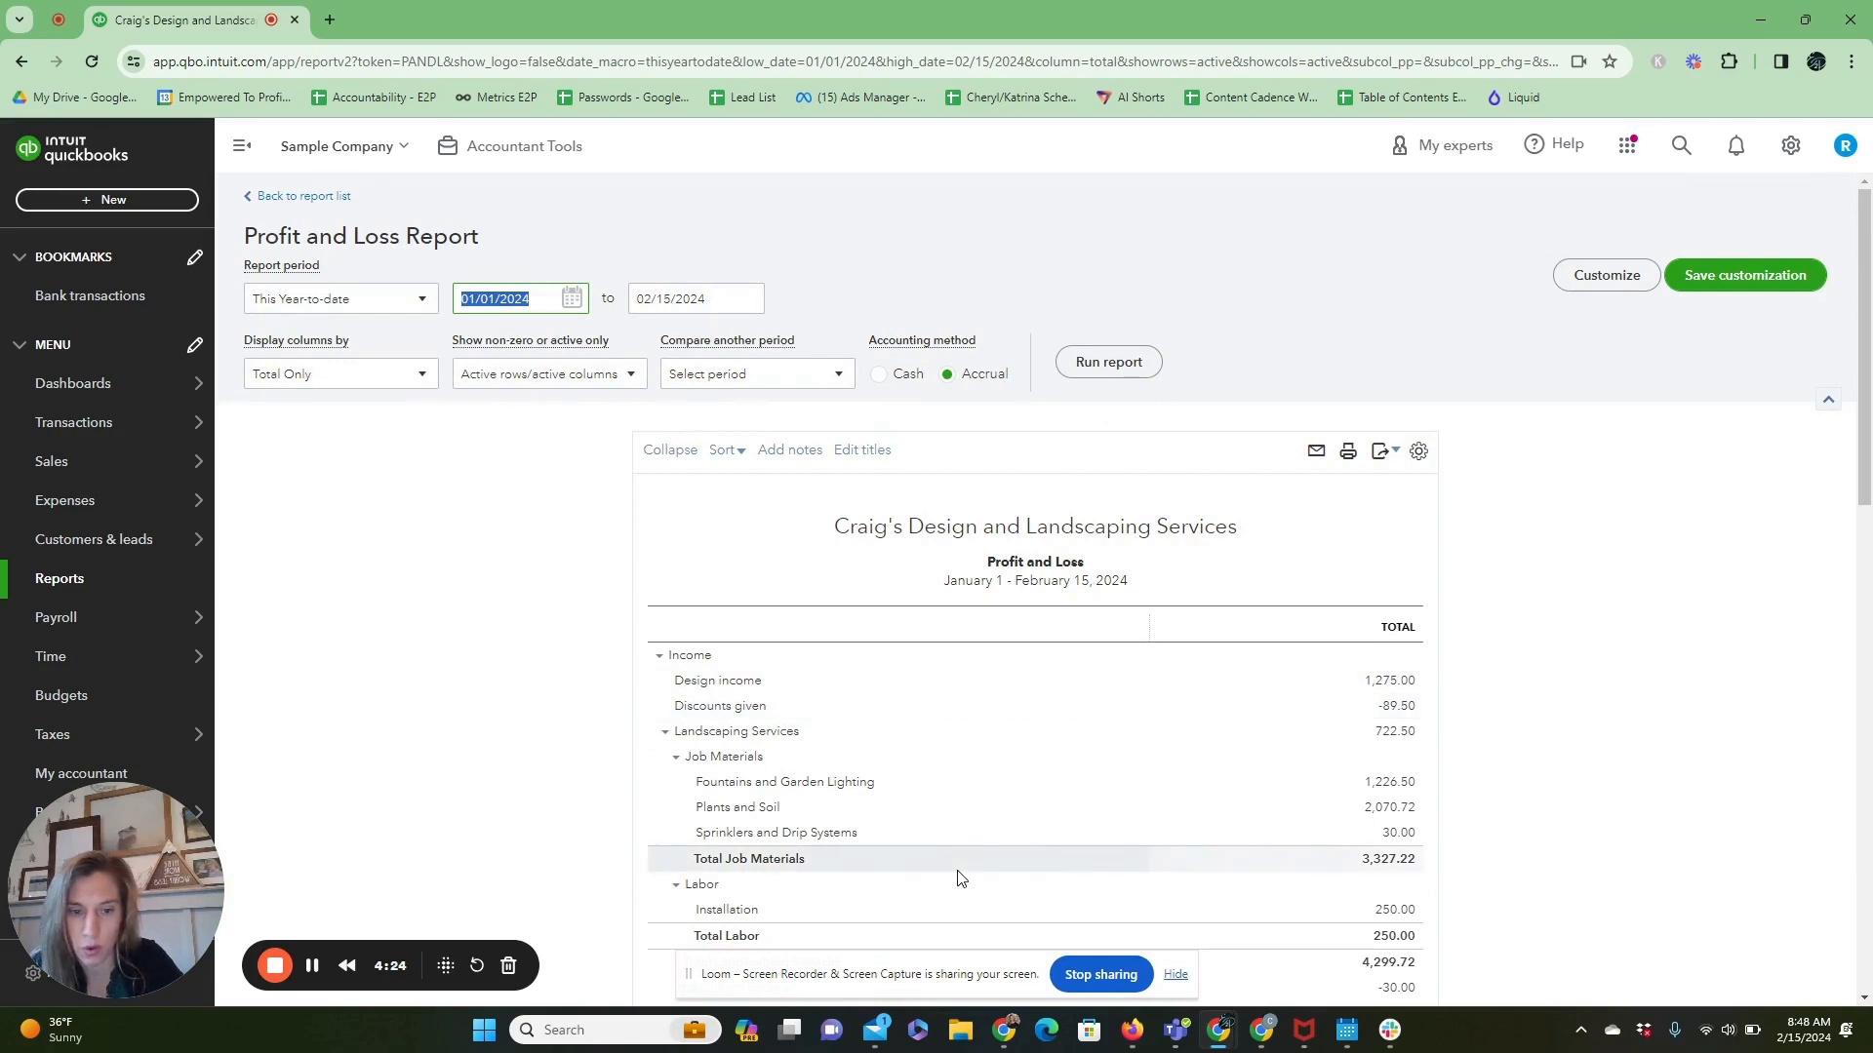
{"action": "scroll", "coordinate": [953, 878], "scroll_direction": "down", "scroll_amount": 10}
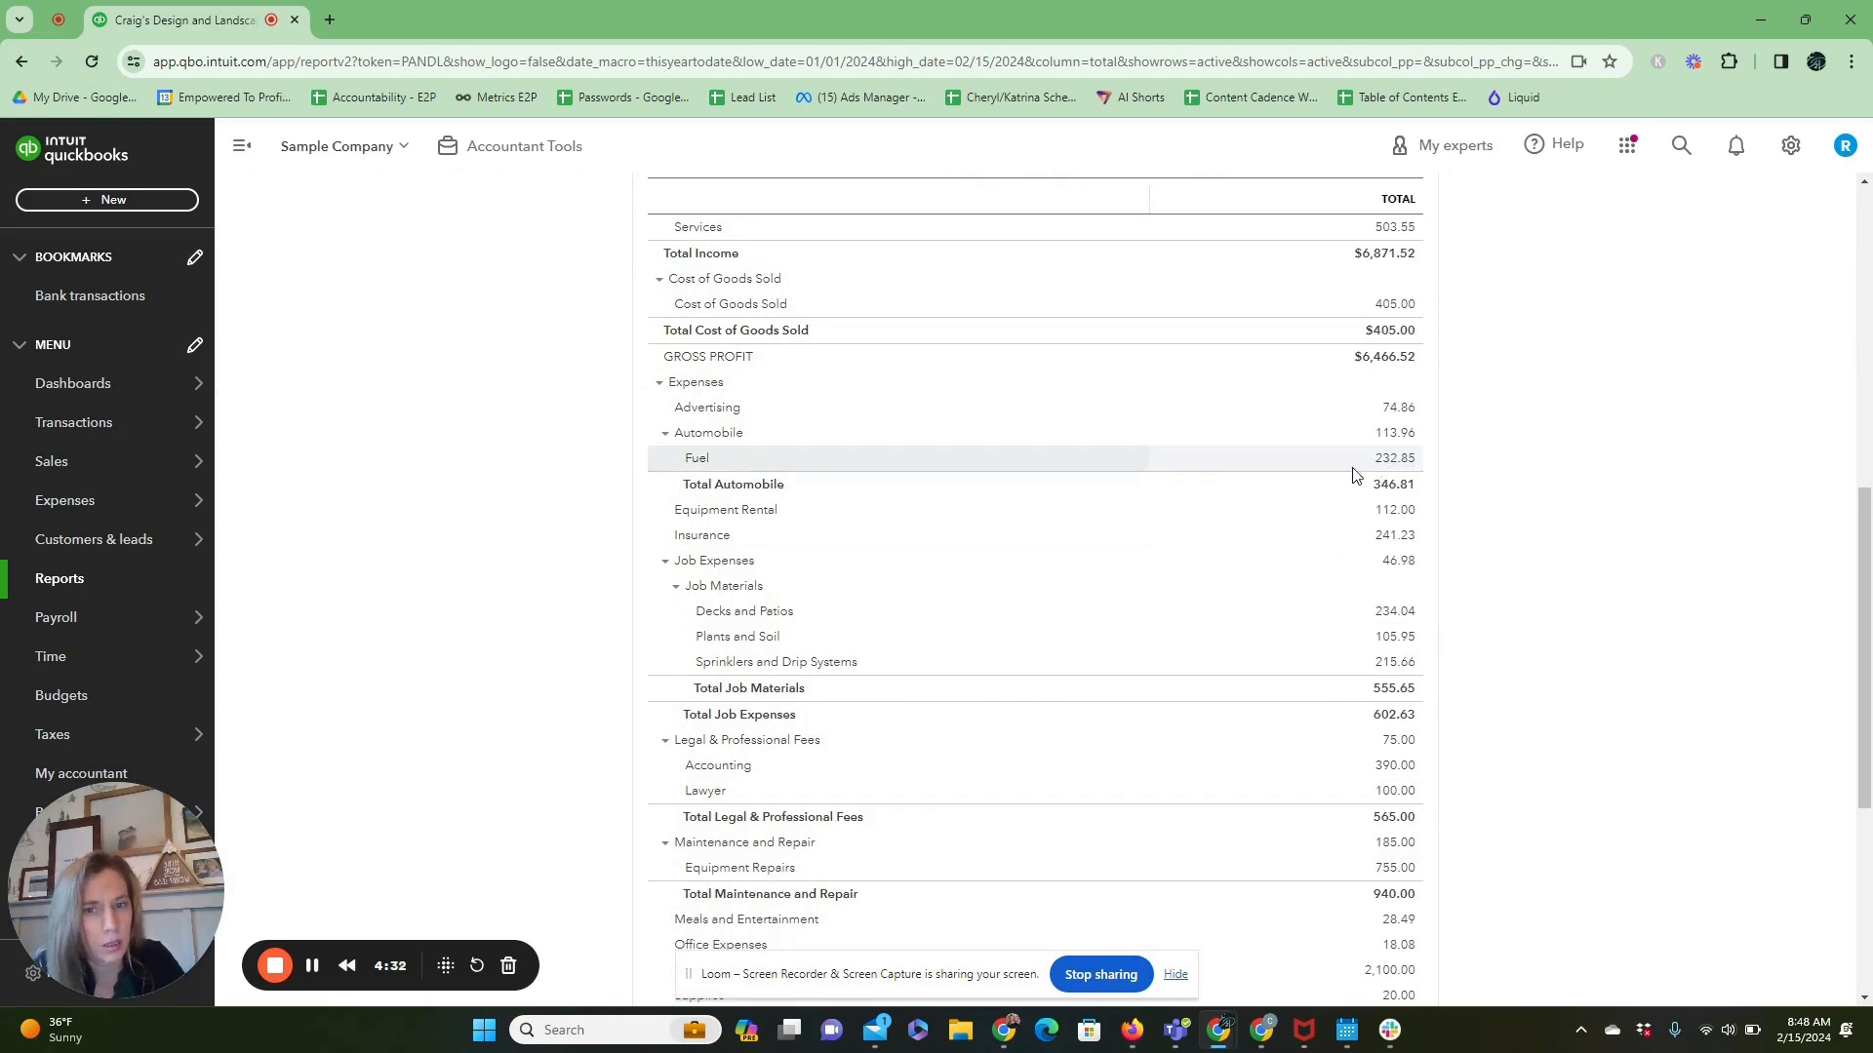
Drill into the Fuel expense amount to review its transactions, then return to the Profit and Loss report.
{"action": "left_click", "coordinate": [1408, 466]}
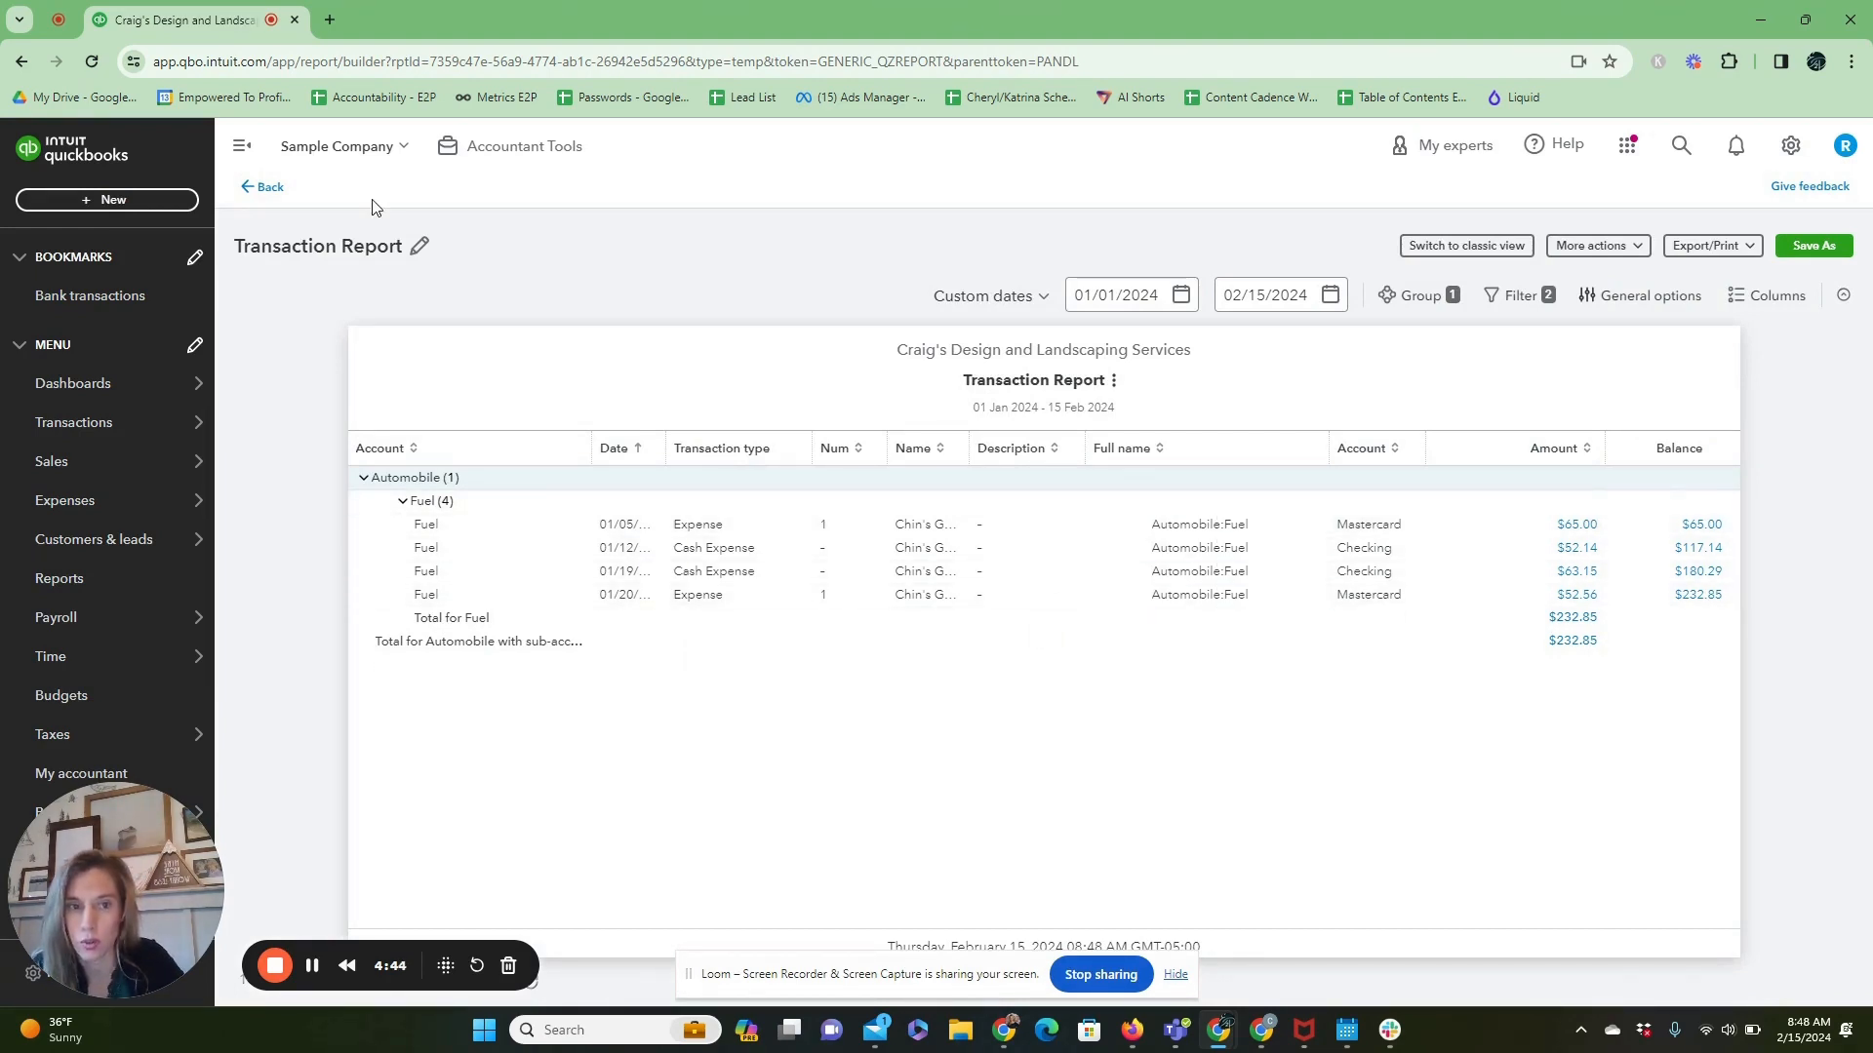
{"action": "left_click", "coordinate": [259, 189]}
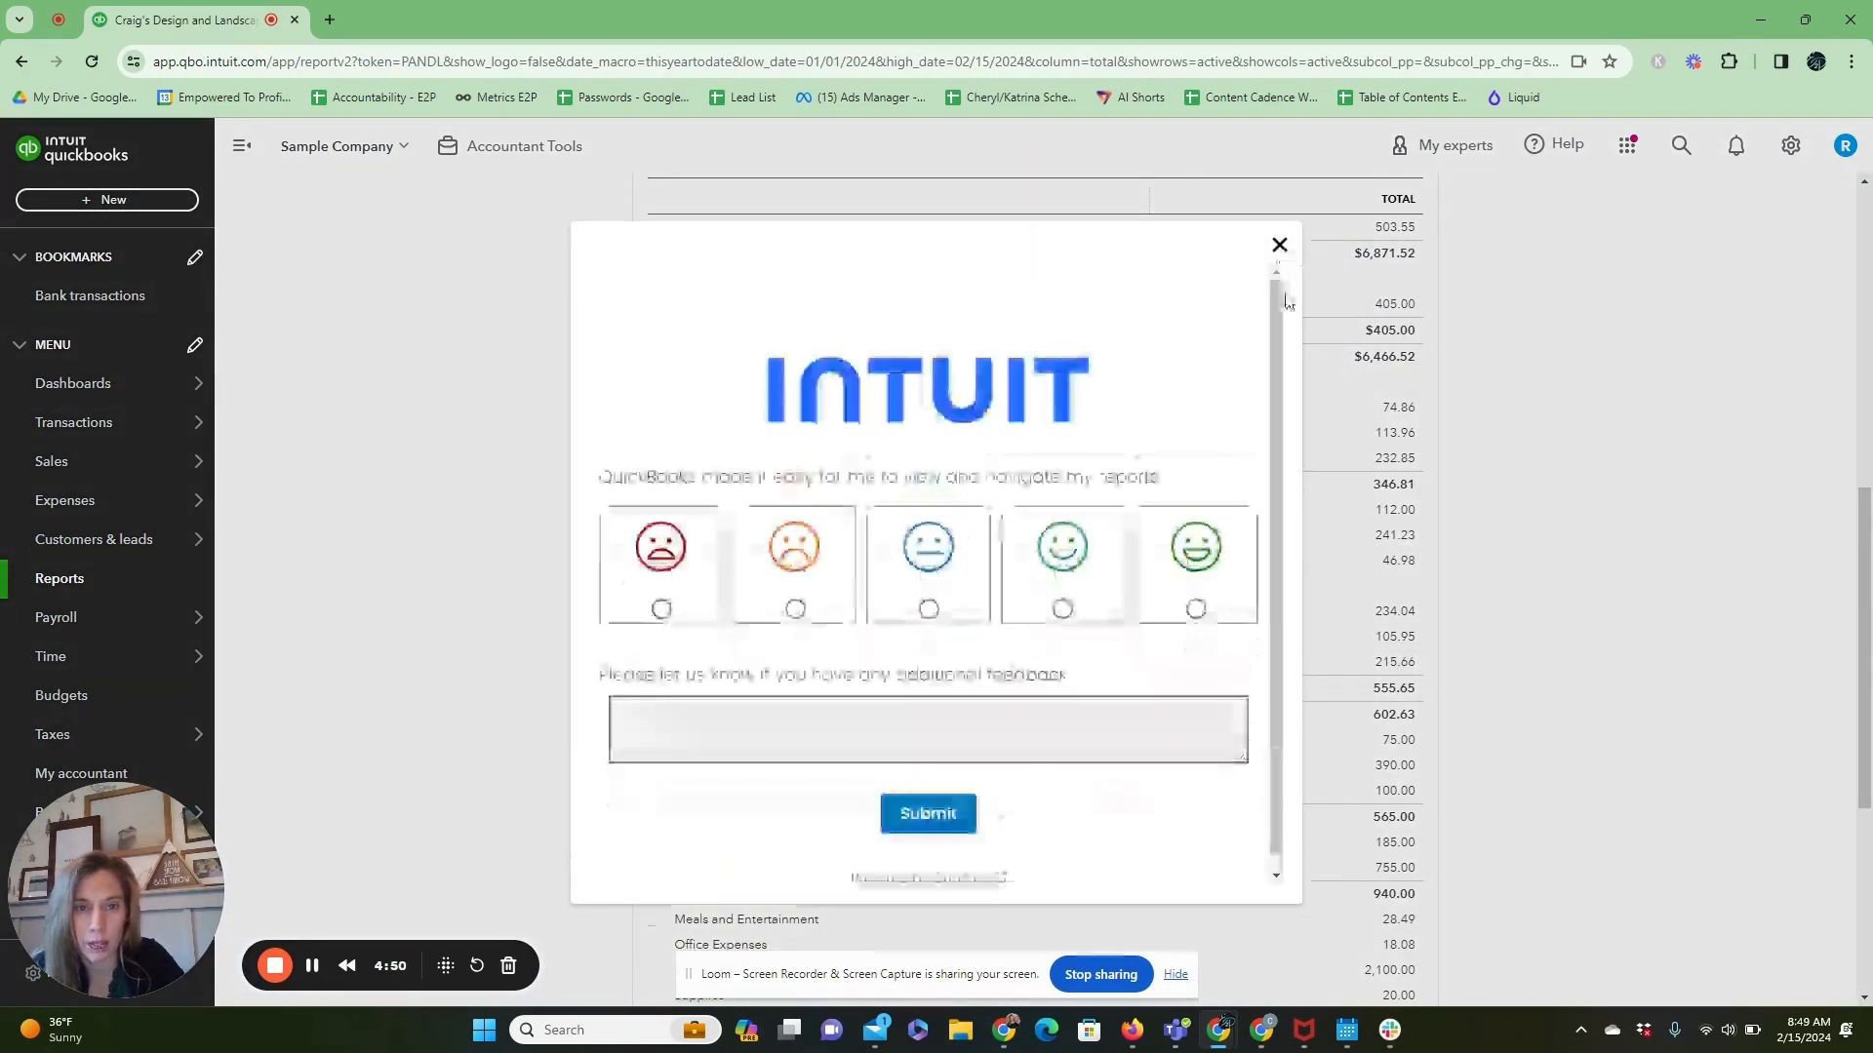
{"action": "left_click", "coordinate": [1278, 246]}
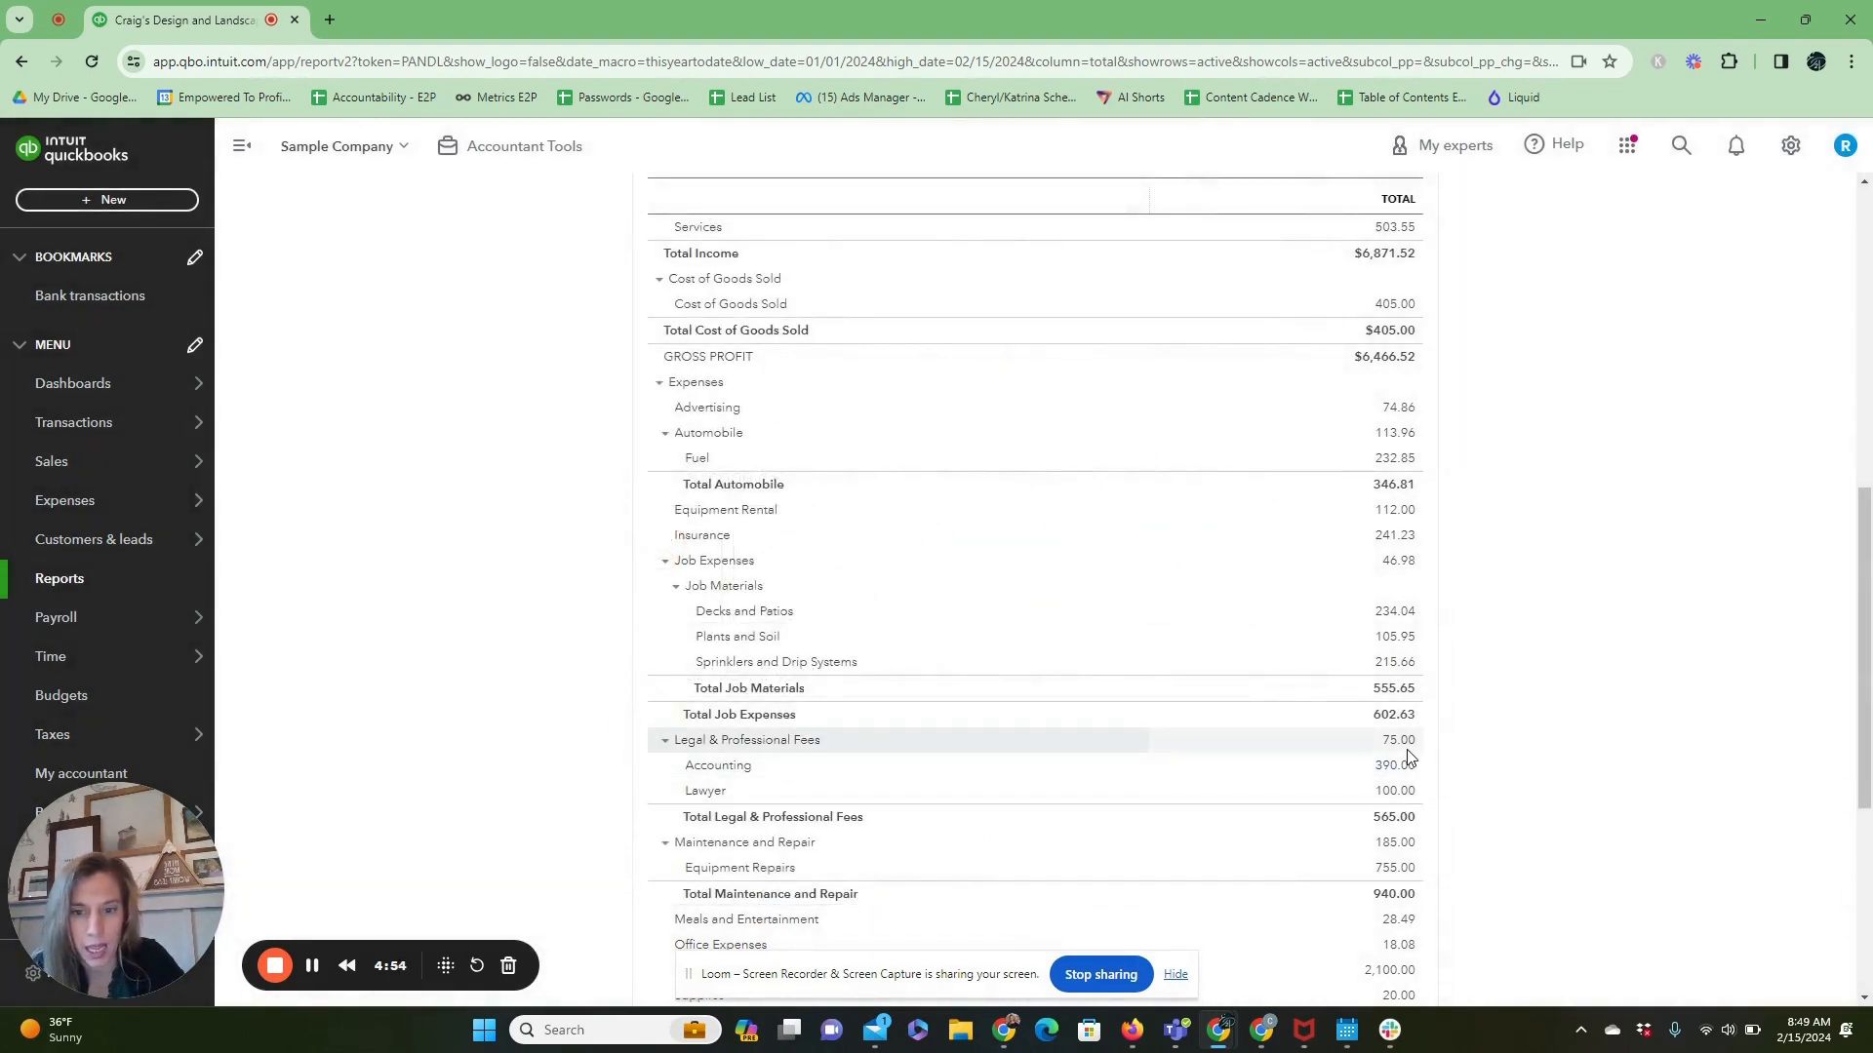
Drill into the Total Legal & Professional Fees amount and view the details of the Lawyer transaction's Checking account.
{"action": "left_click", "coordinate": [1401, 825]}
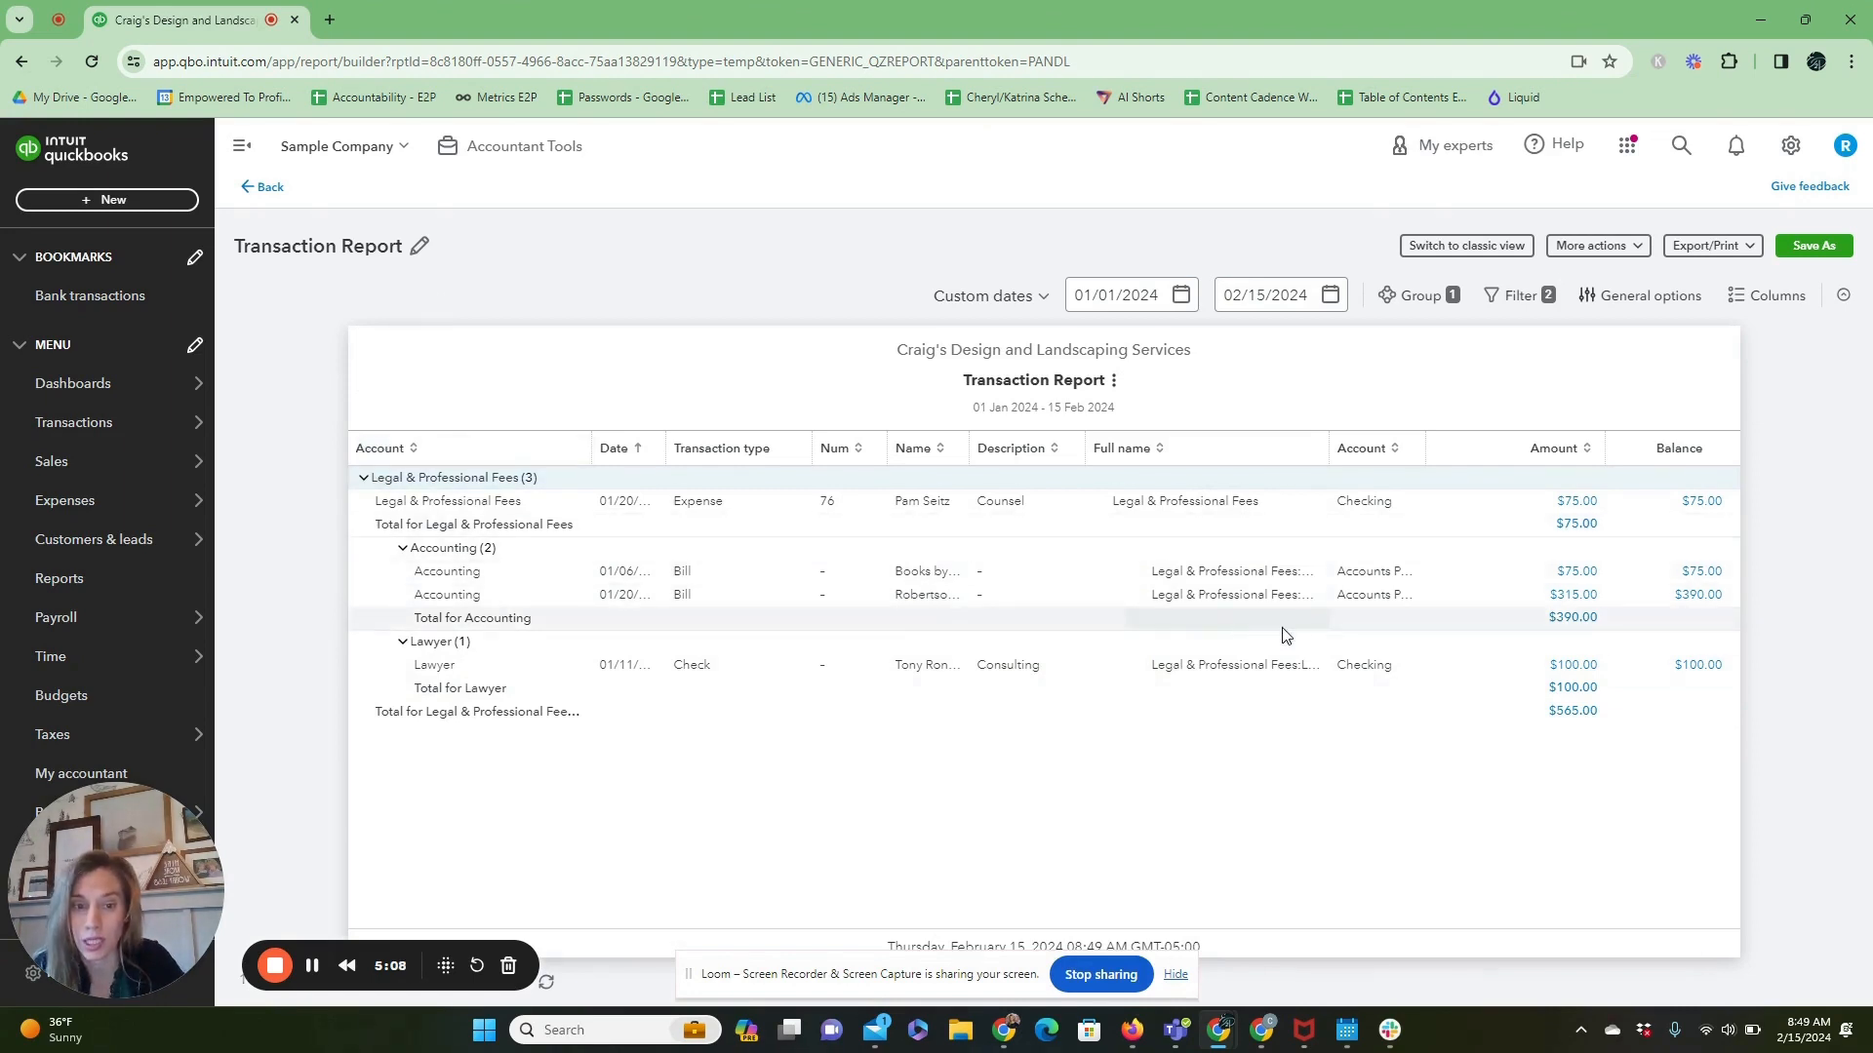
{"action": "left_click", "coordinate": [1363, 665]}
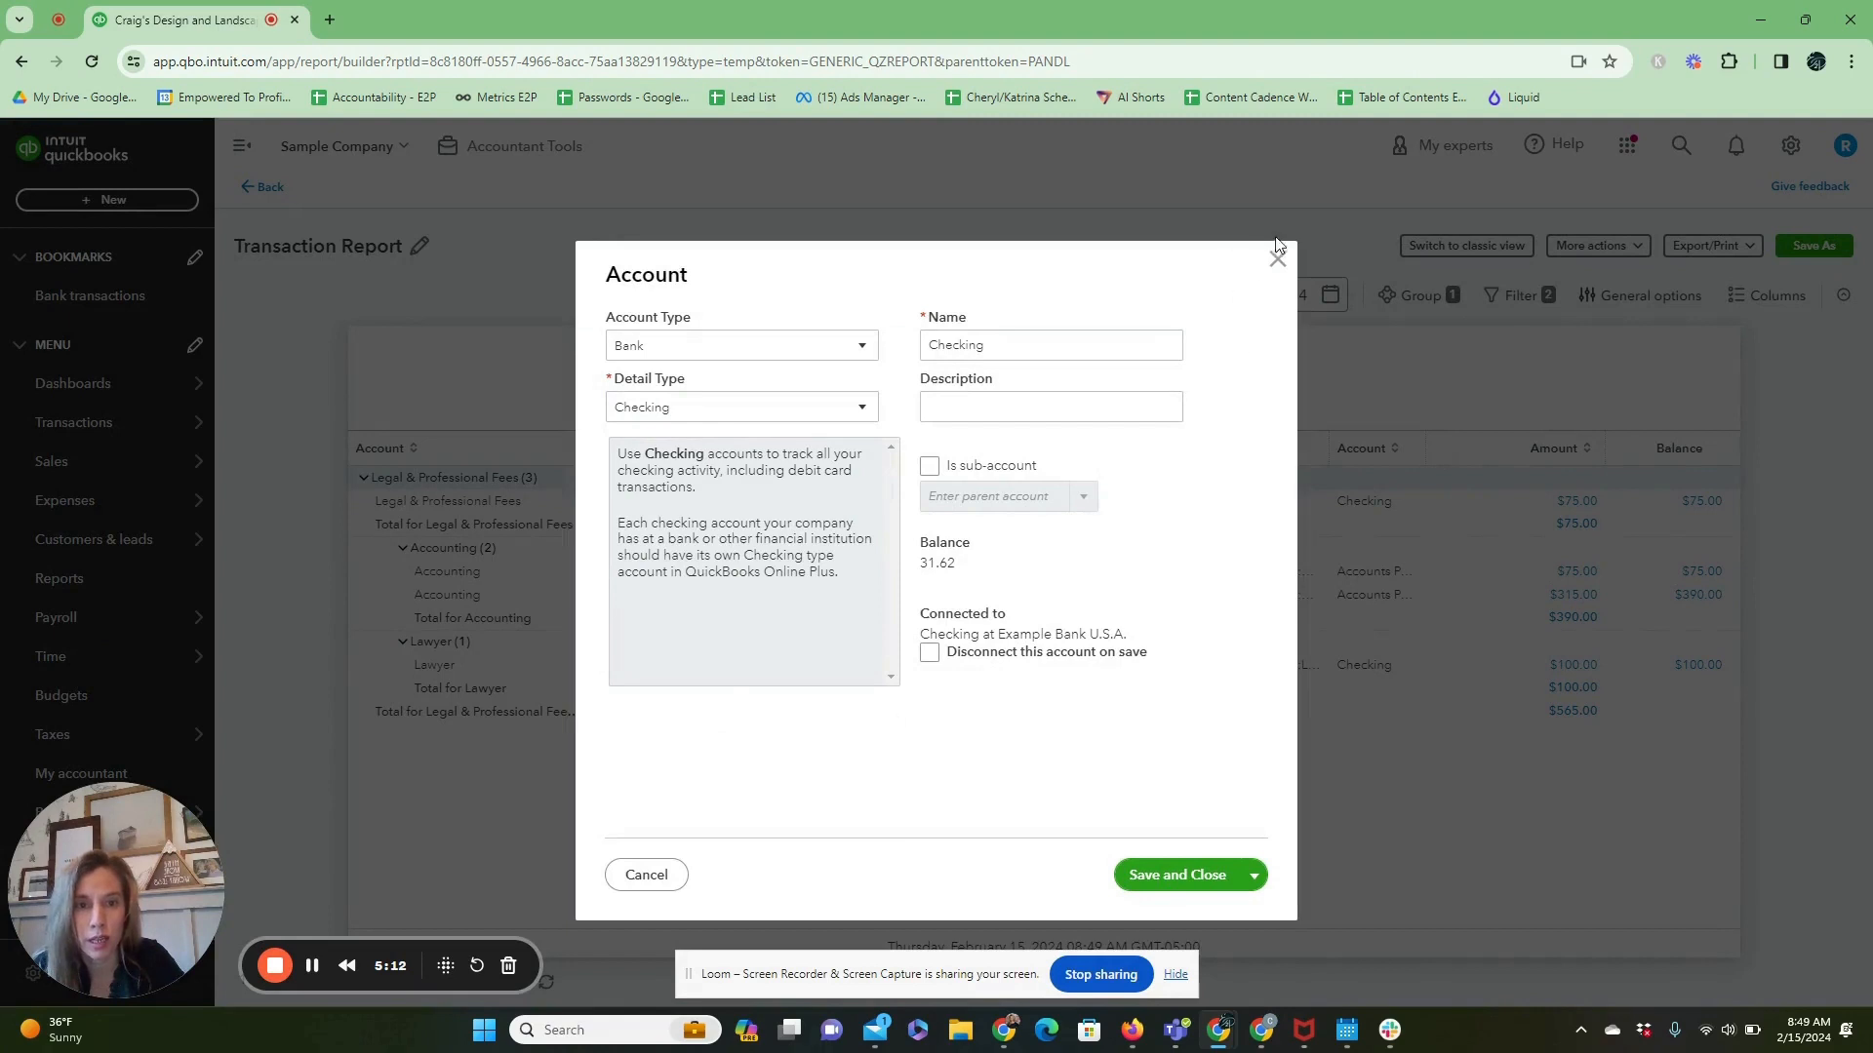
{"action": "left_click", "coordinate": [1277, 258]}
Reopen the Profit and Loss report from the report list and look through its income and expense accounts.
{"action": "mouse_move", "coordinate": [146, 630]}
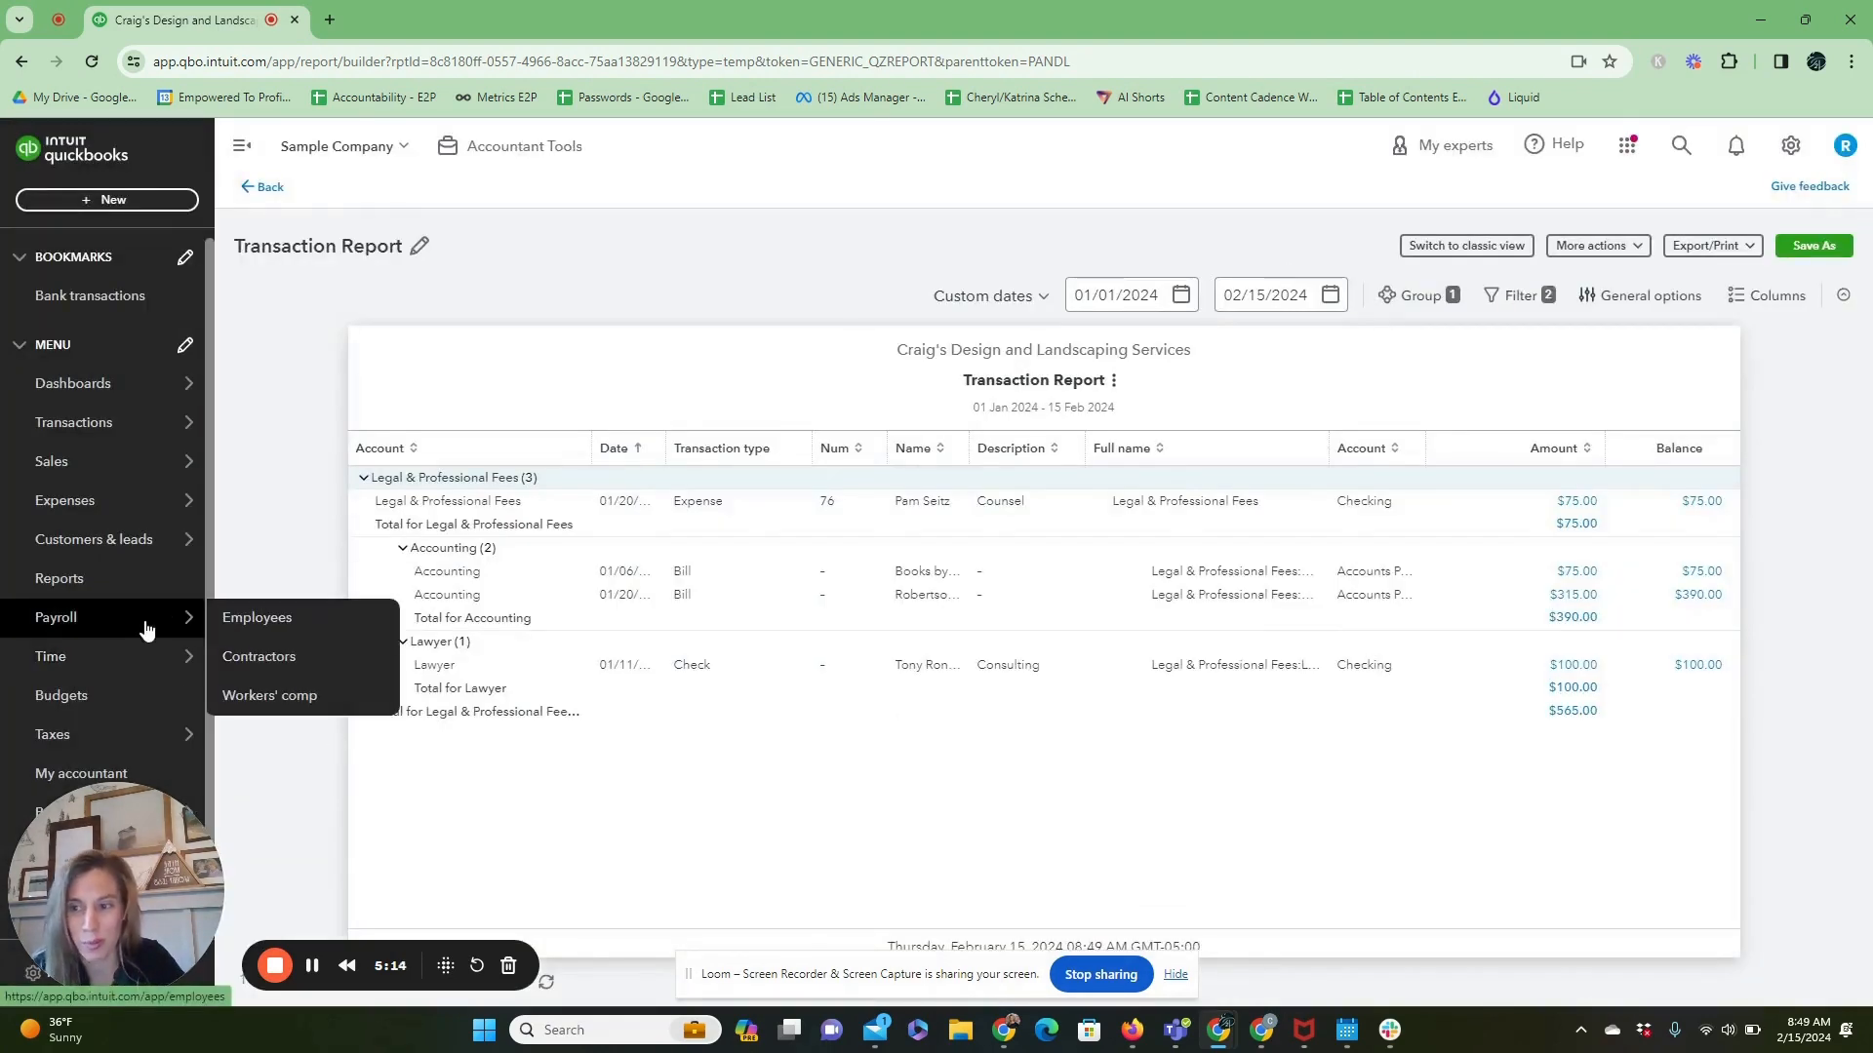
{"action": "left_click", "coordinate": [150, 580]}
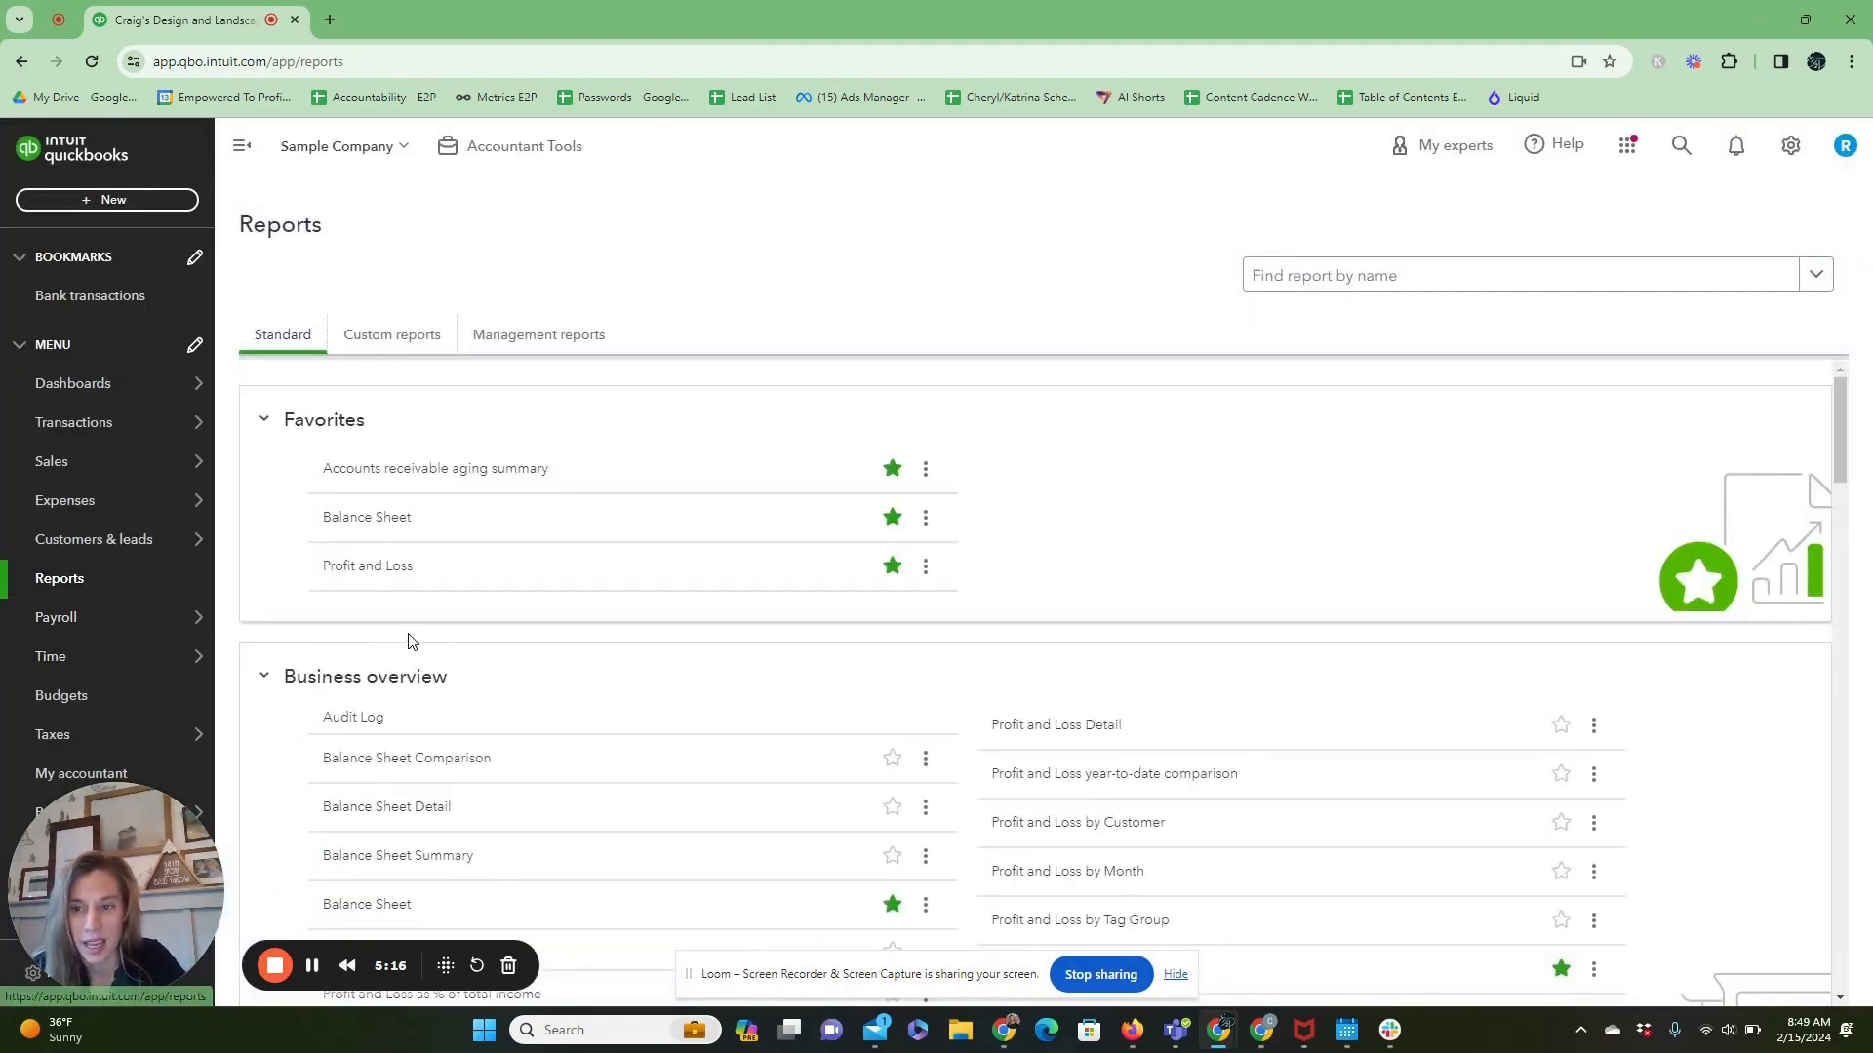
{"action": "left_click", "coordinate": [367, 569]}
{"action": "scroll", "coordinate": [1390, 619], "scroll_direction": "down", "scroll_amount": 5}
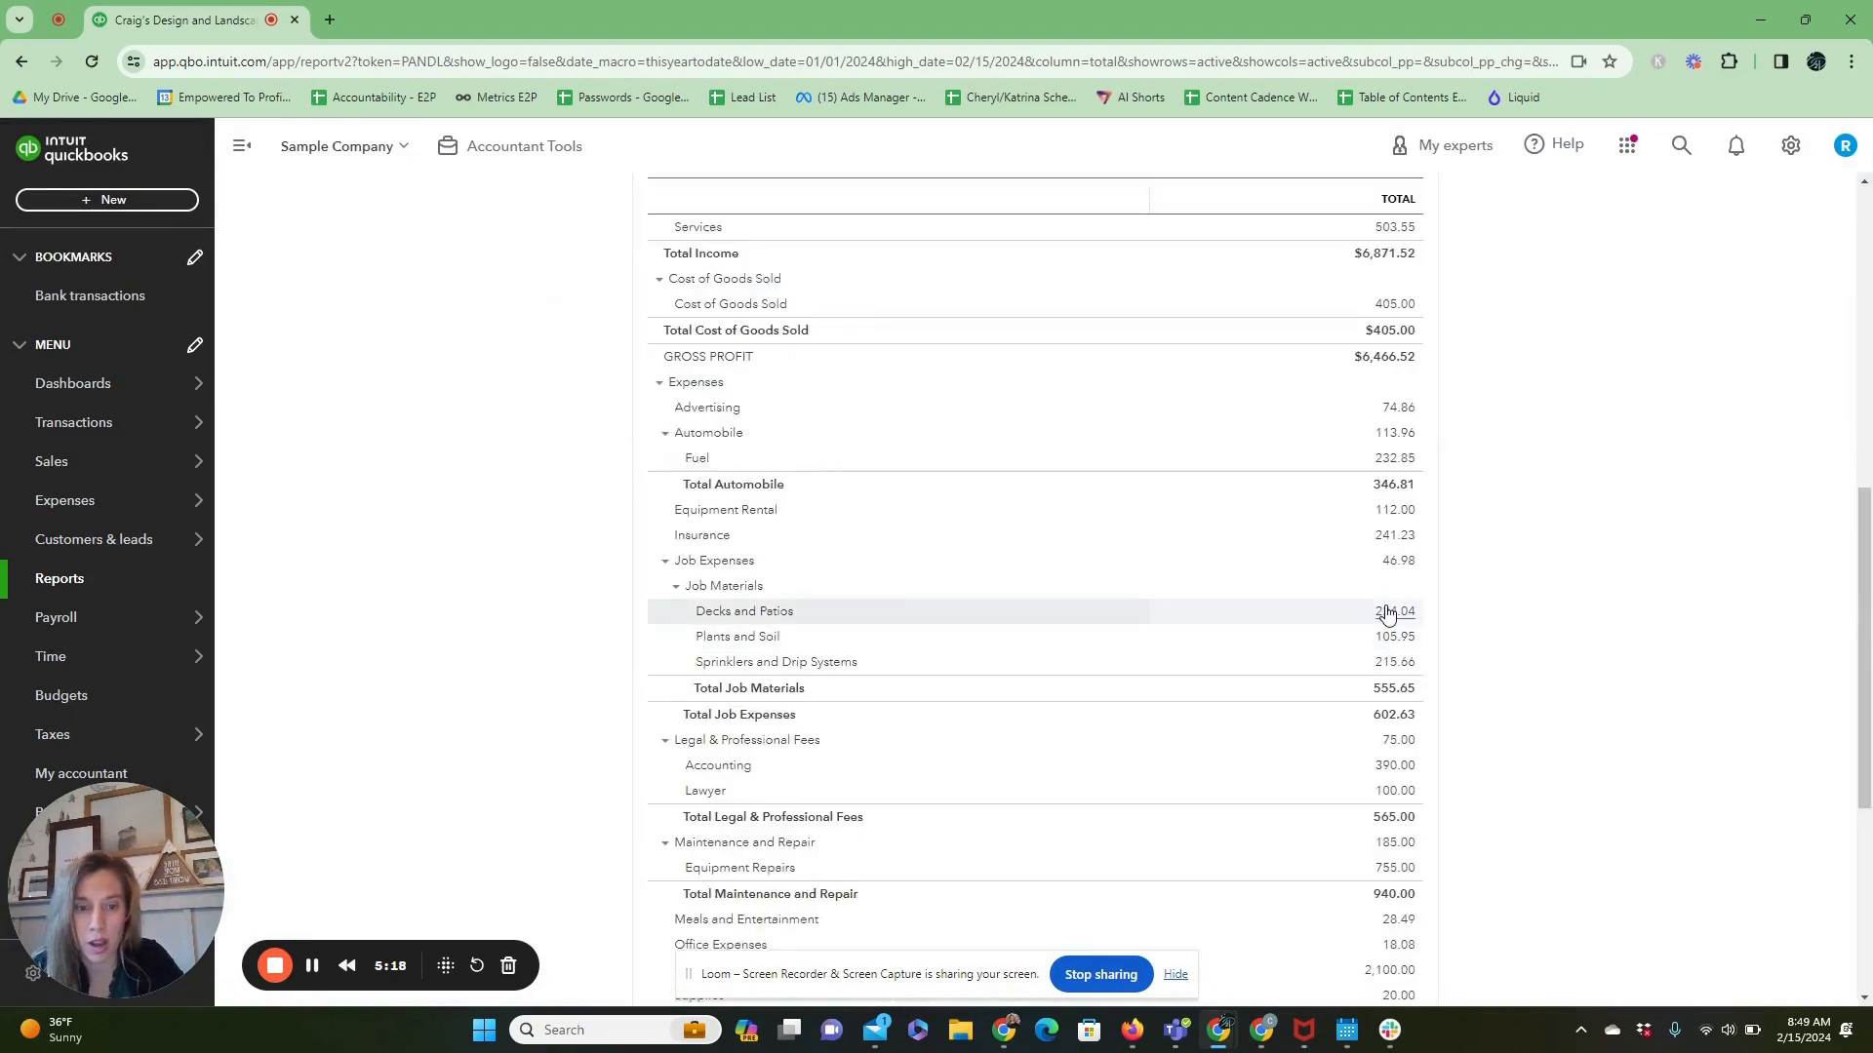
{"action": "scroll", "coordinate": [1385, 380], "scroll_direction": "up", "scroll_amount": 1}
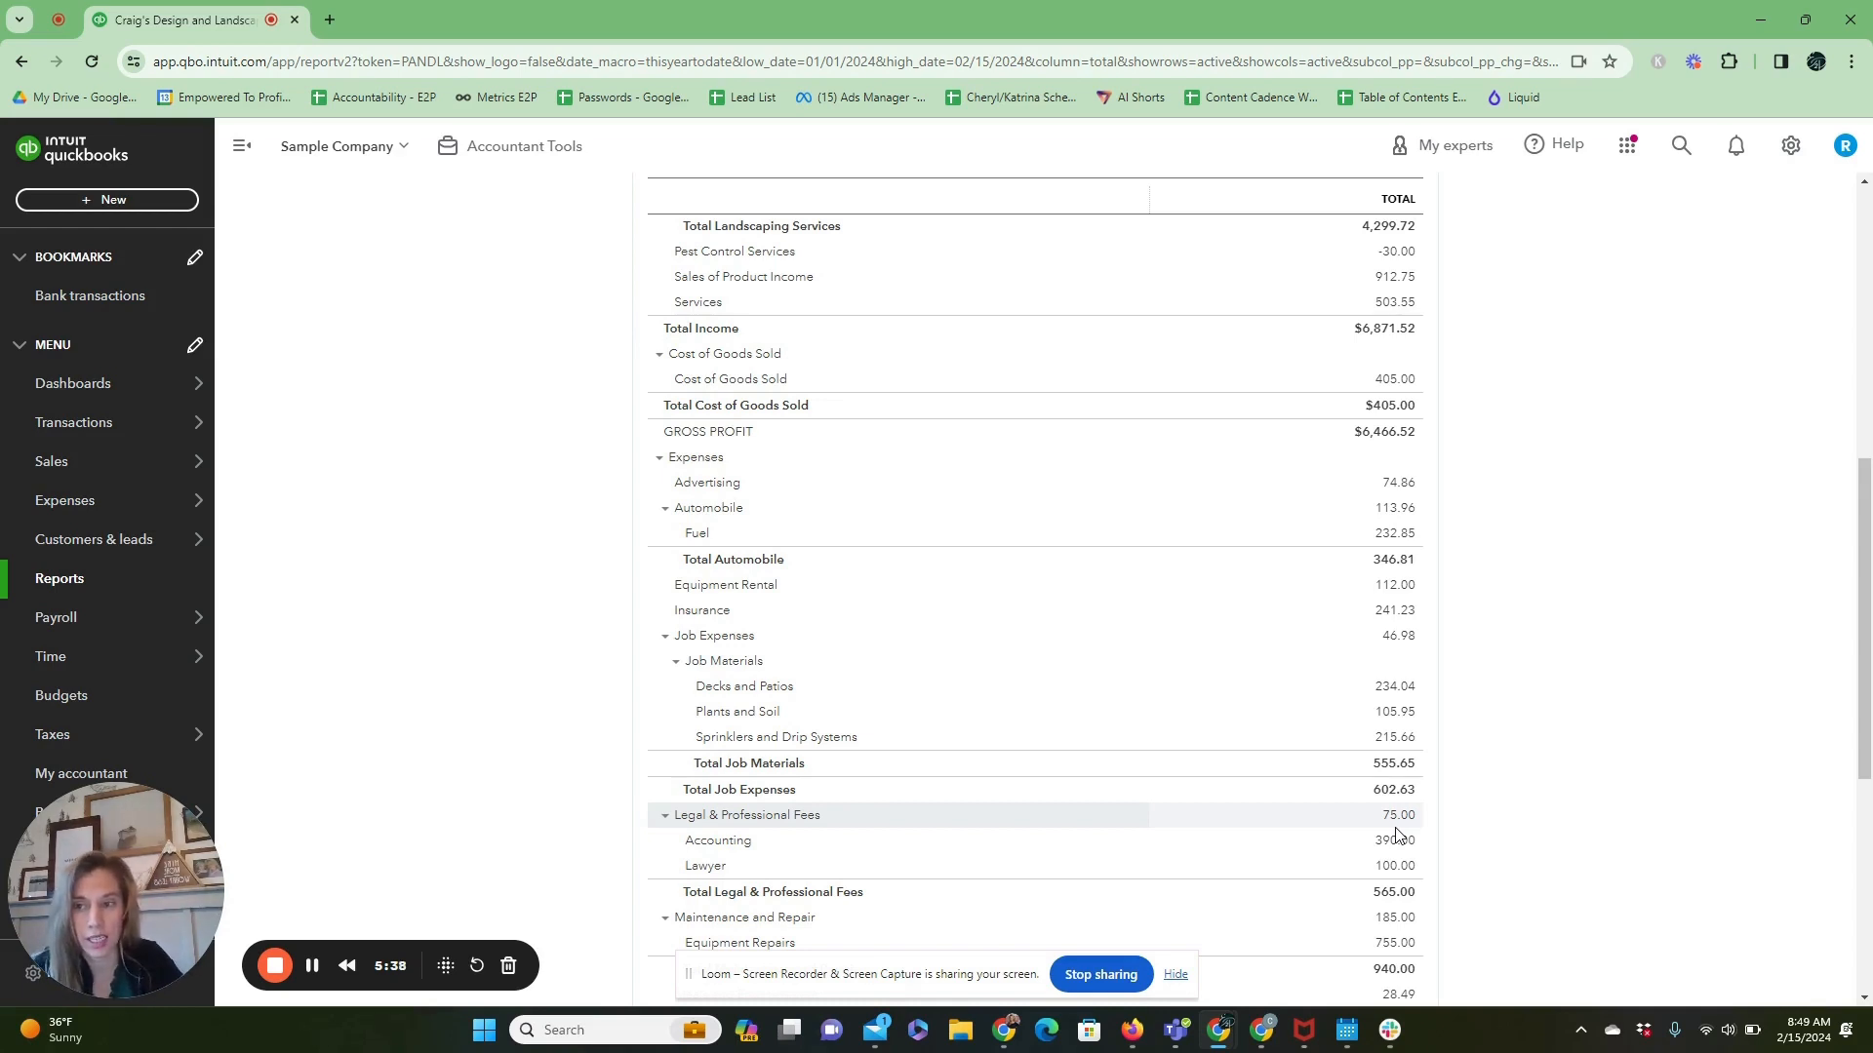
Return to the Checking account's bank transactions and open the uncategorized $200.00 A Rental deposit.
{"action": "left_click", "coordinate": [93, 421]}
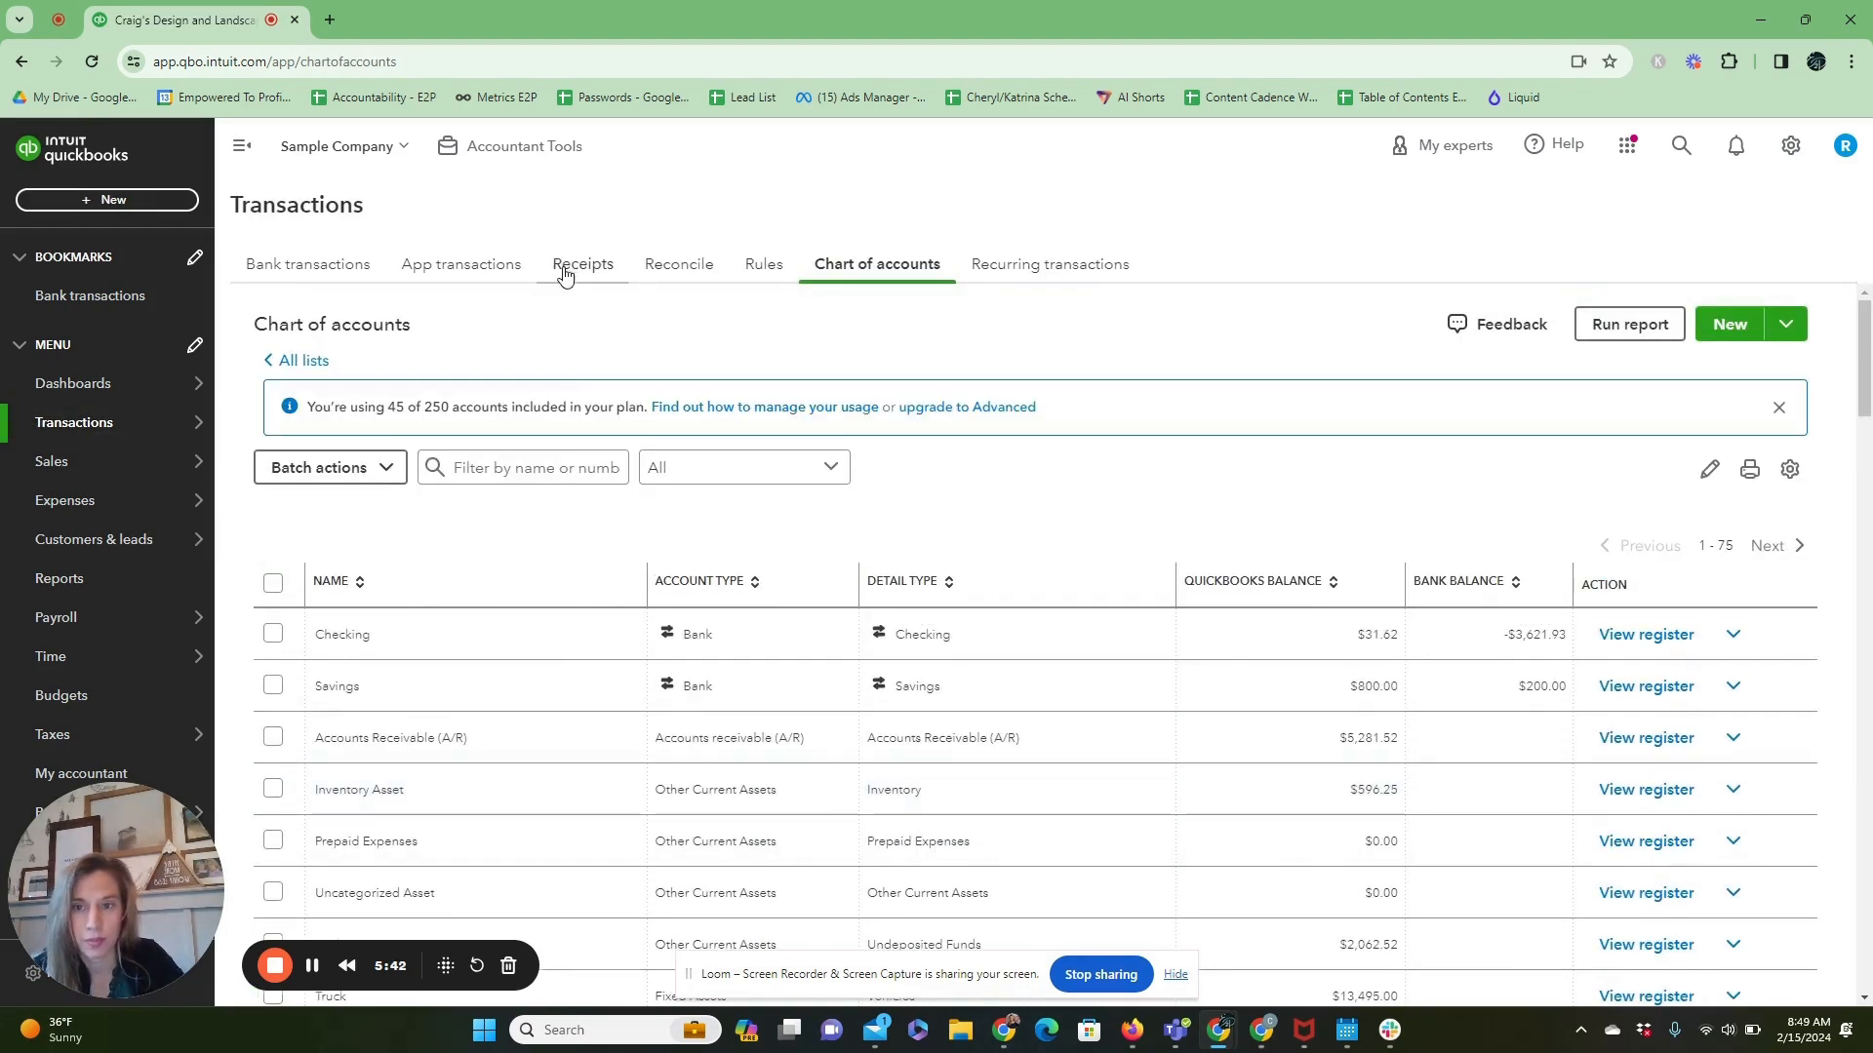
{"action": "left_click", "coordinate": [356, 263]}
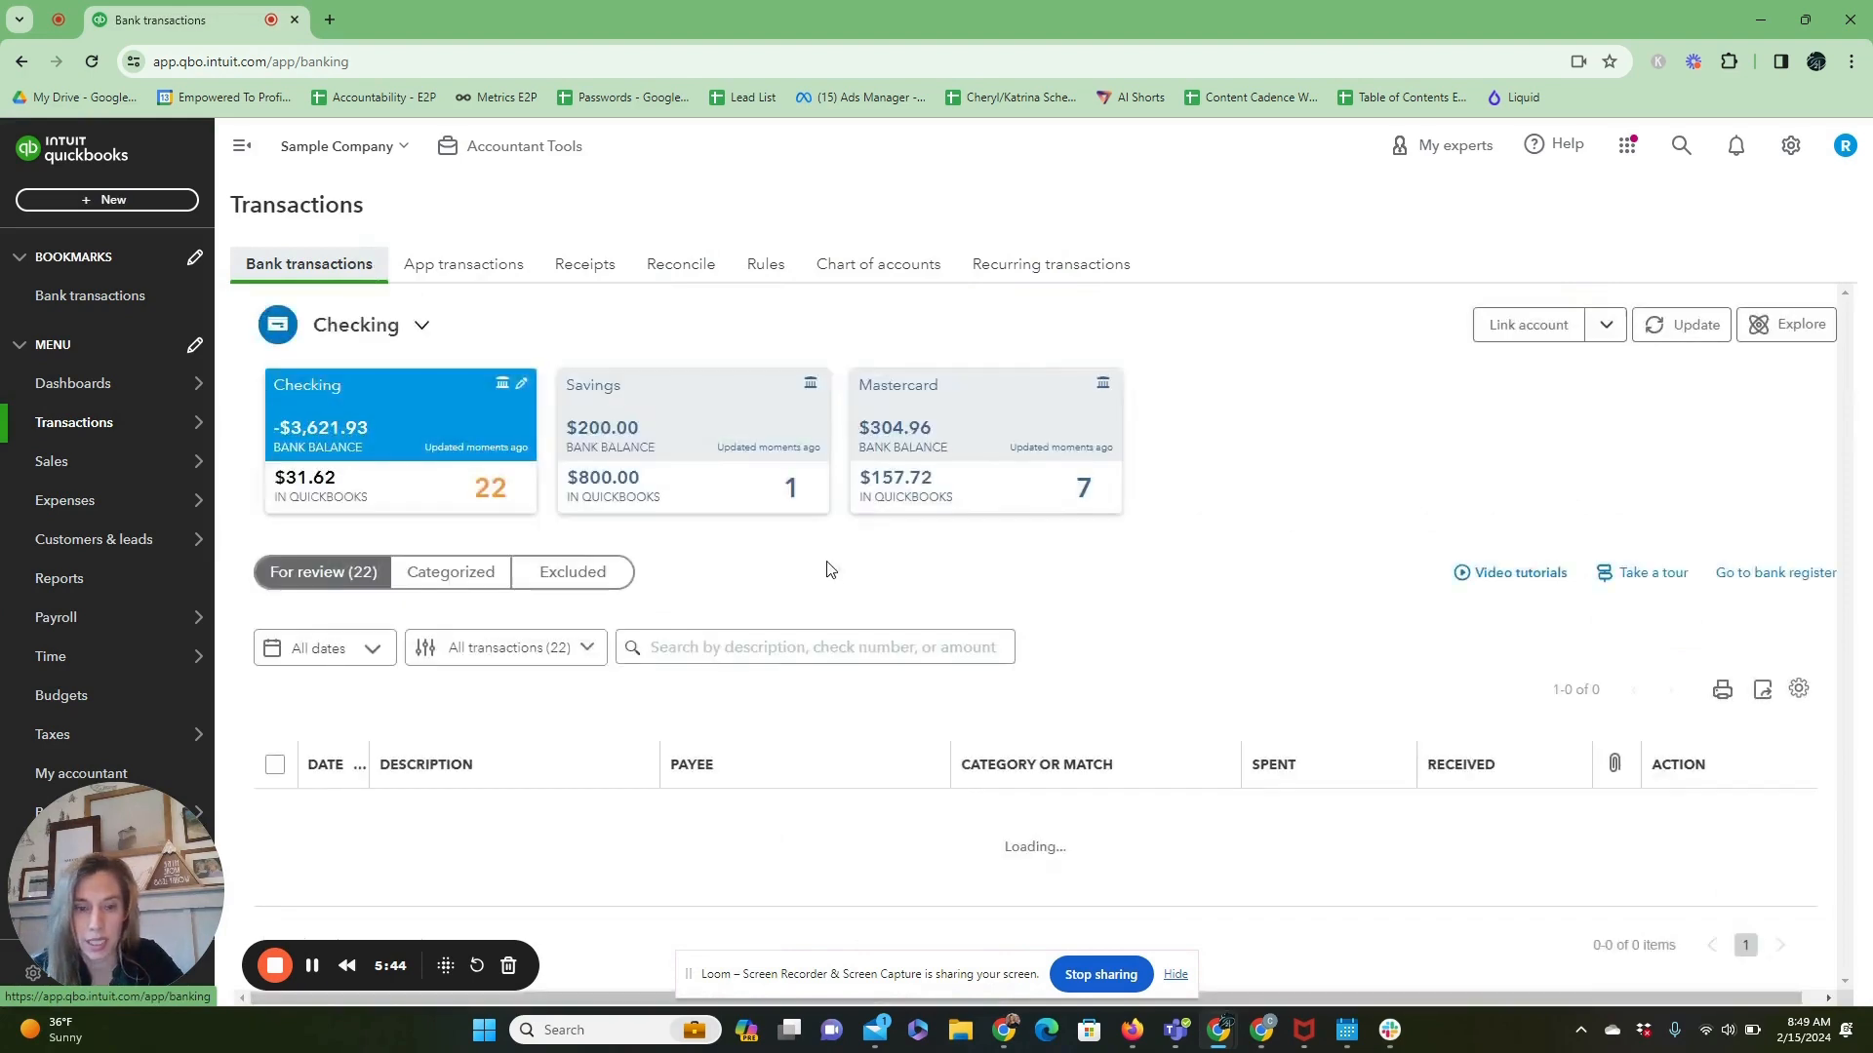
{"action": "scroll", "coordinate": [1158, 771], "scroll_direction": "down", "scroll_amount": 4}
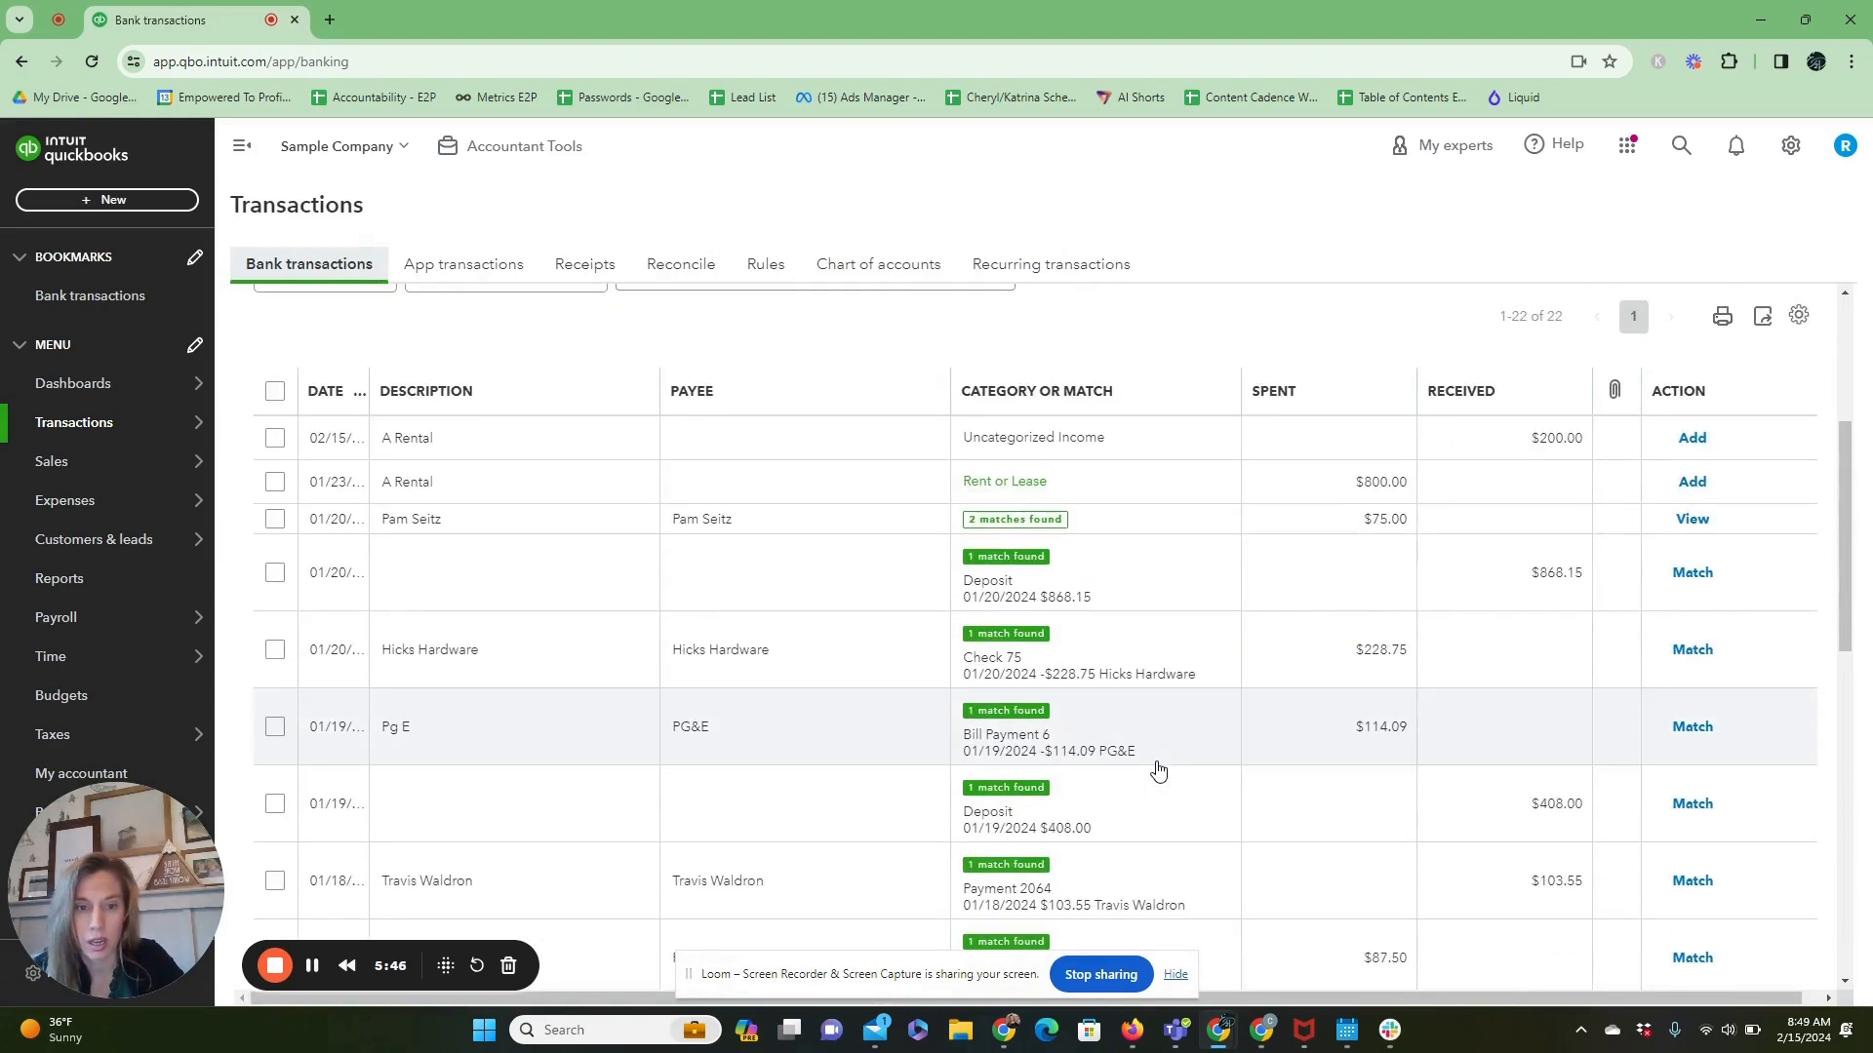
{"action": "left_click", "coordinate": [1059, 441]}
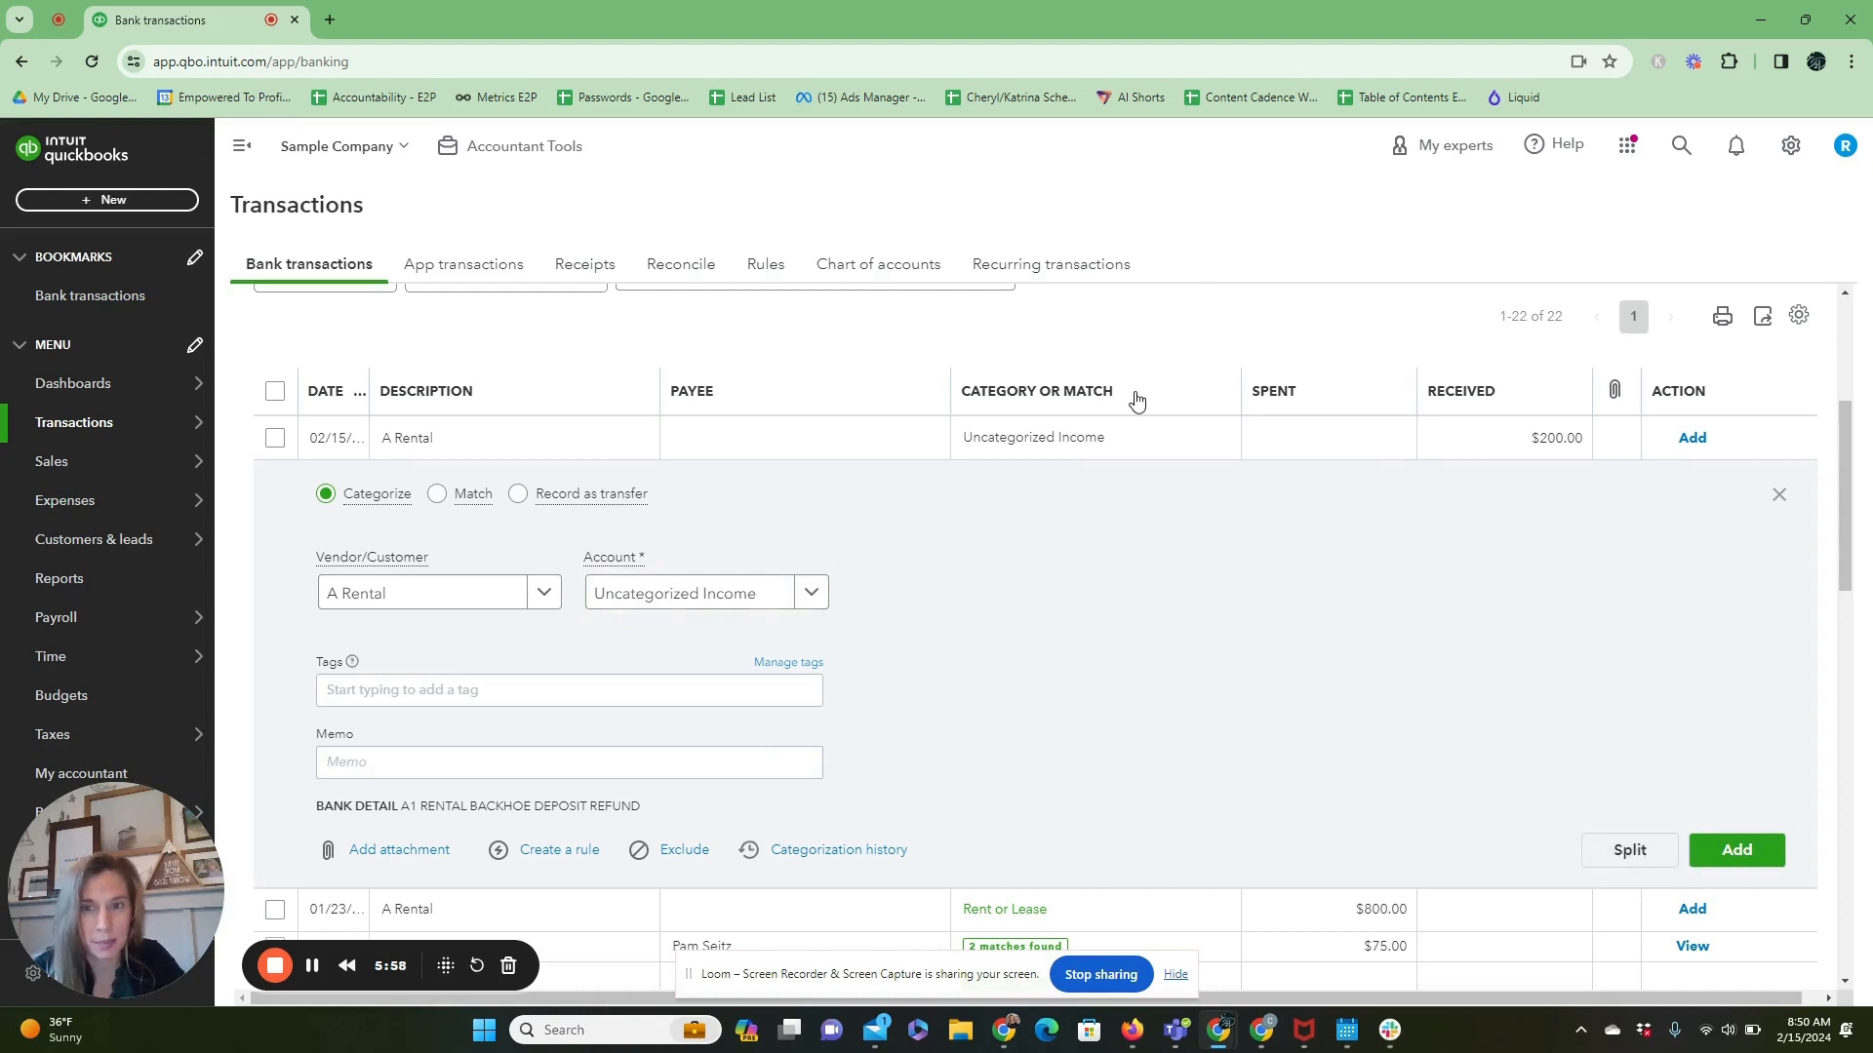
Show the Checking account's bank transactions that have already been categorized.
{"action": "scroll", "coordinate": [1136, 400], "scroll_direction": "up", "scroll_amount": 4}
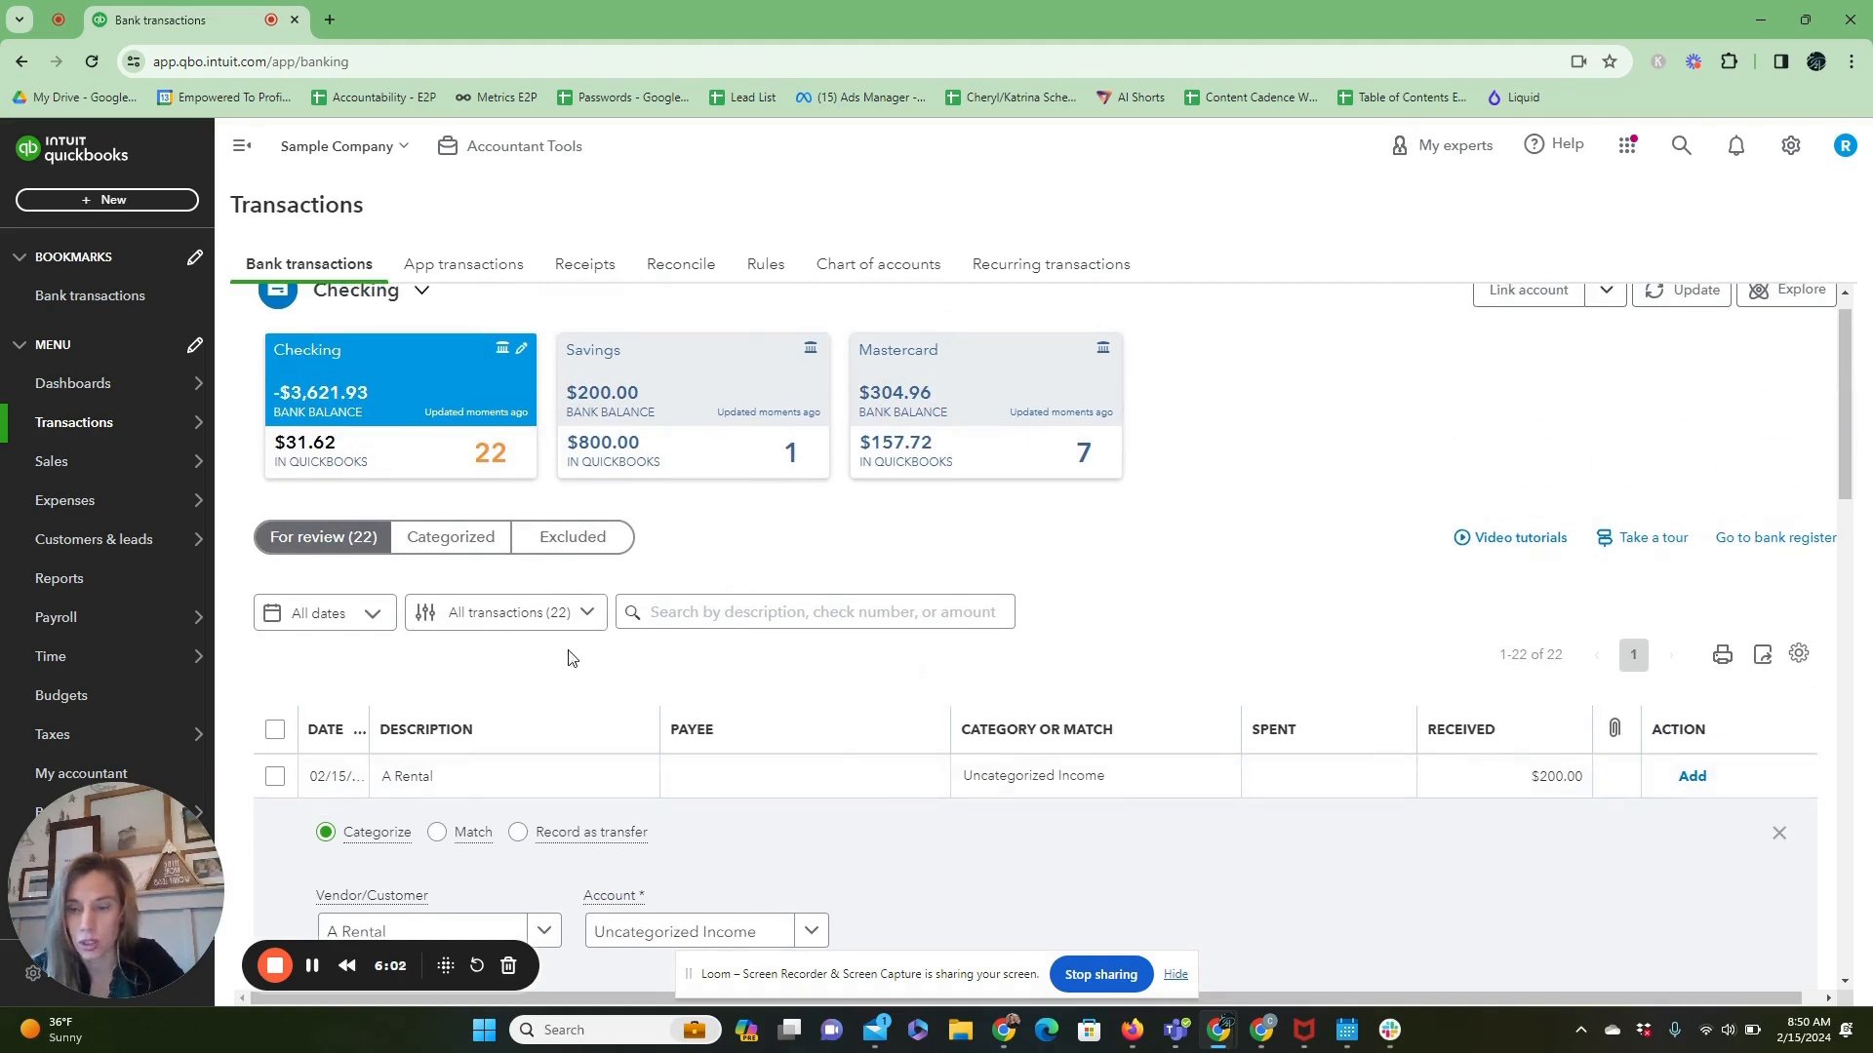
{"action": "left_click", "coordinate": [447, 540]}
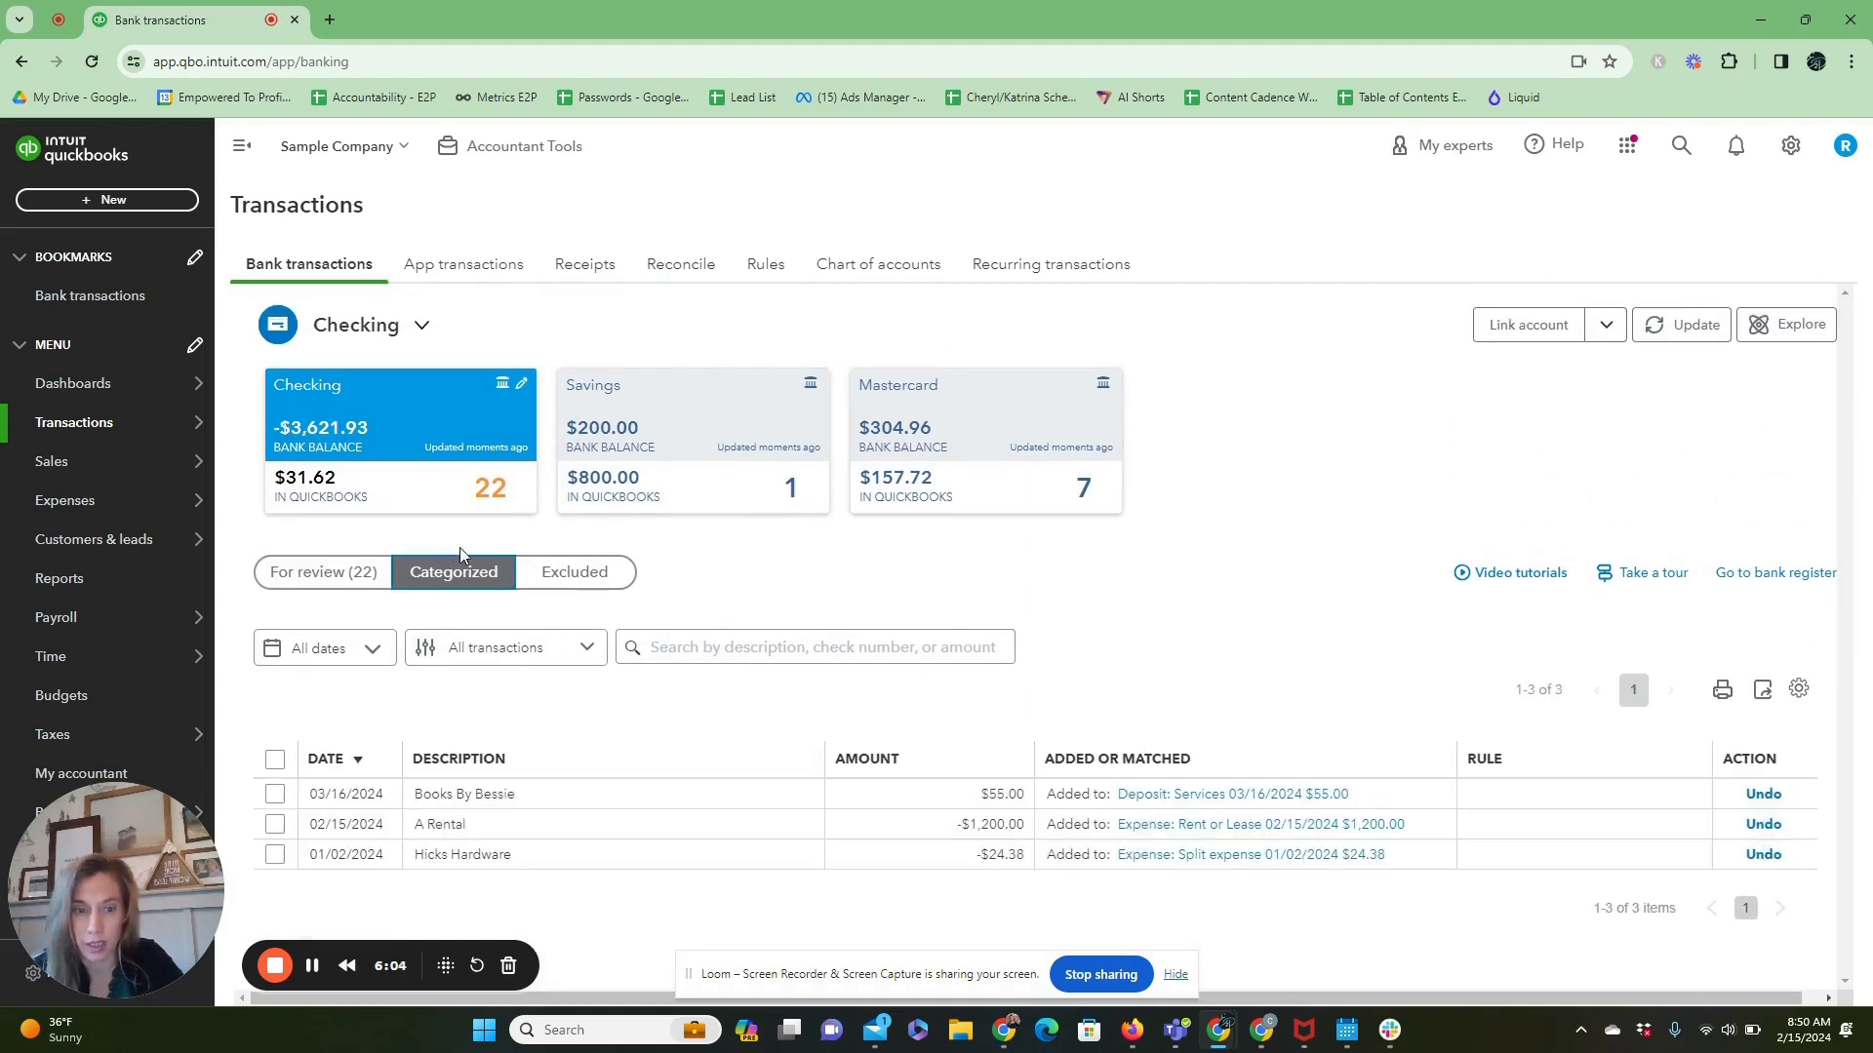